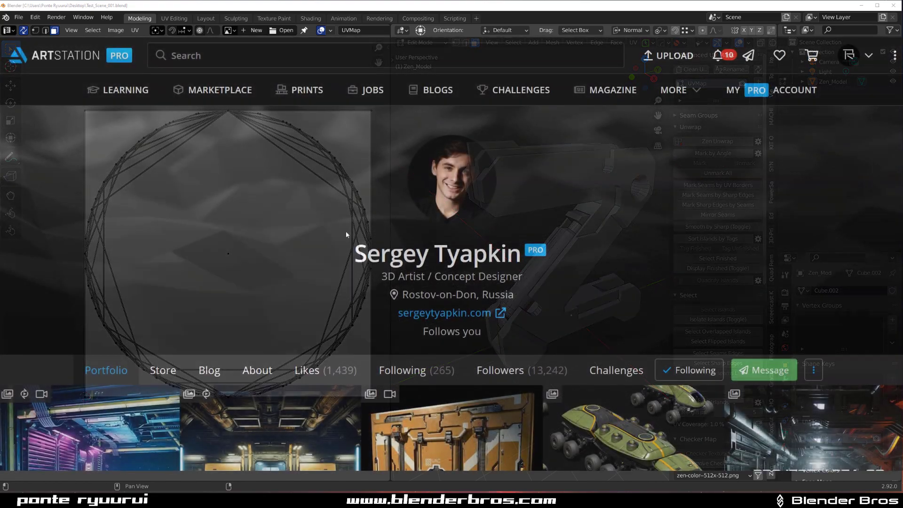
- Look through the project thumbnails in the artist's ArtStation portfolio
scroll(345, 235, down, 4)
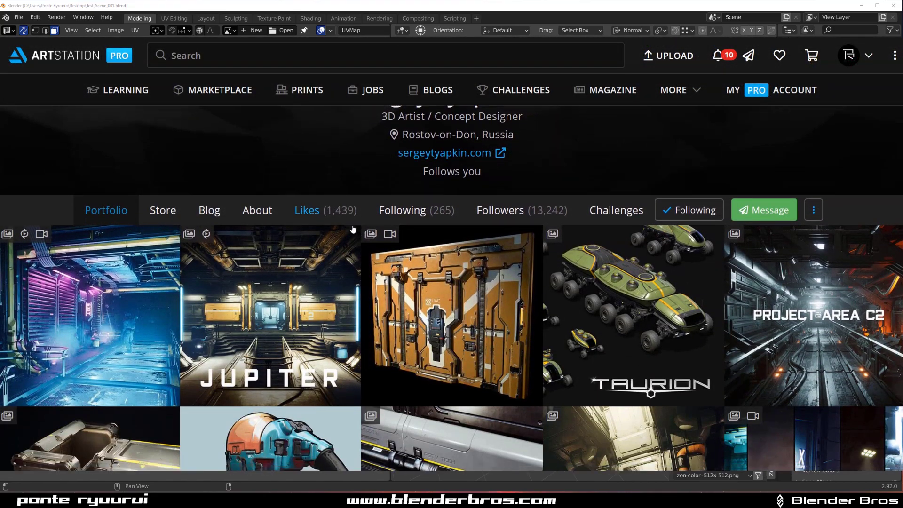
scroll(353, 229, down, 9)
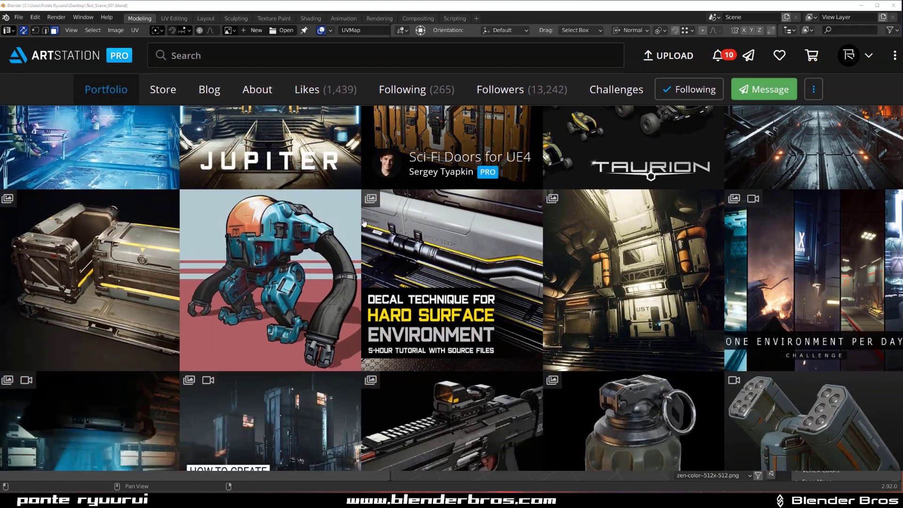
scroll(364, 222, down, 8)
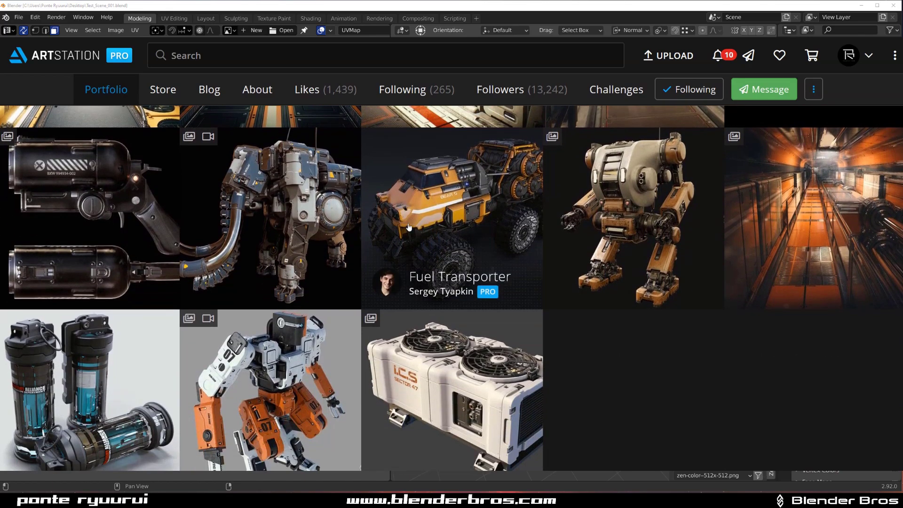
scroll(595, 227, up, 4)
scroll(595, 227, up, 10)
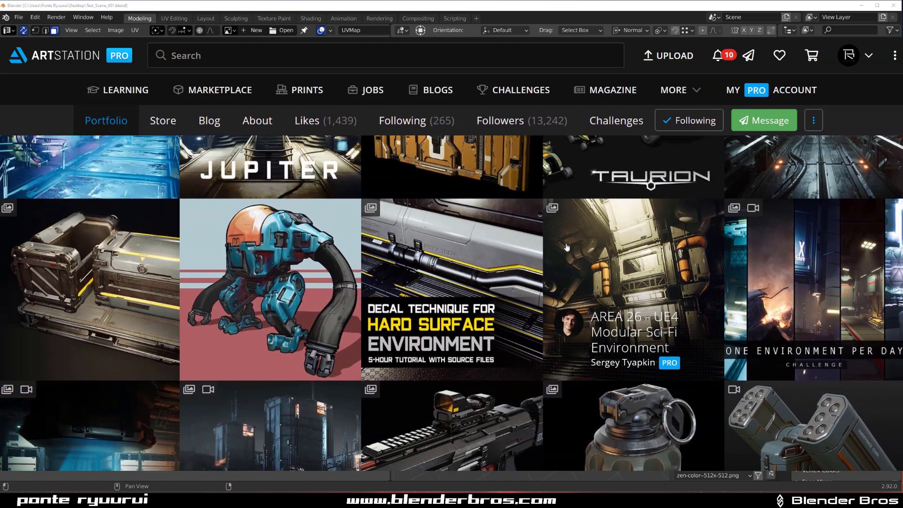
scroll(544, 262, up, 2)
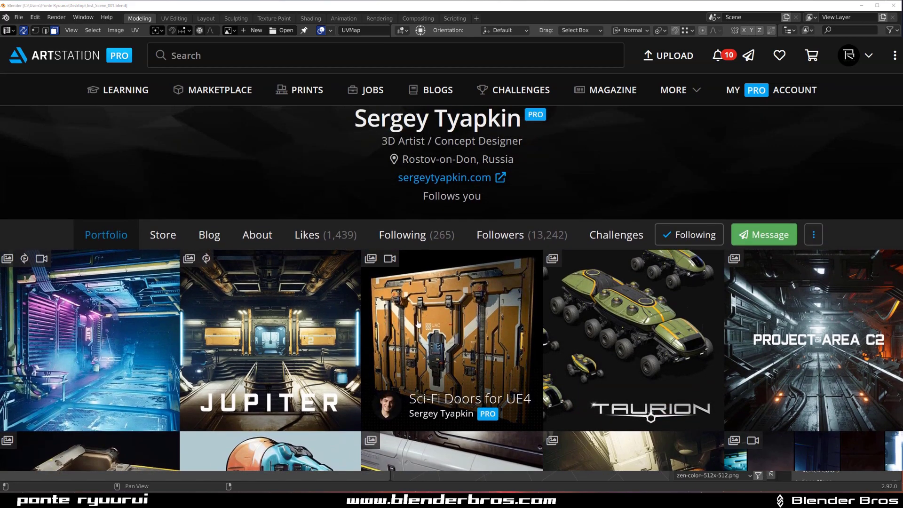
scroll(648, 301, down, 5)
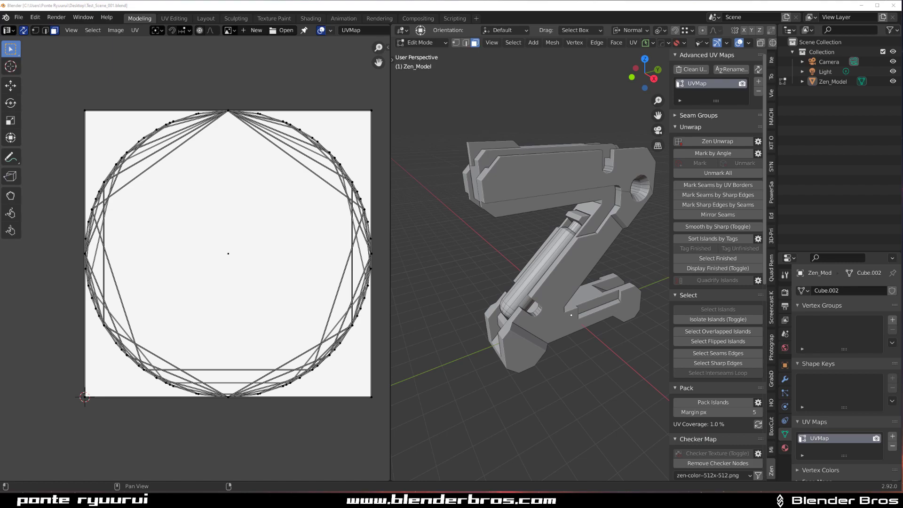
- Collapse the Advanced UV Maps section of Zen UV and briefly expand Seam Groups to view its options
scroll(752, 250, down, 10)
scroll(732, 255, up, 7)
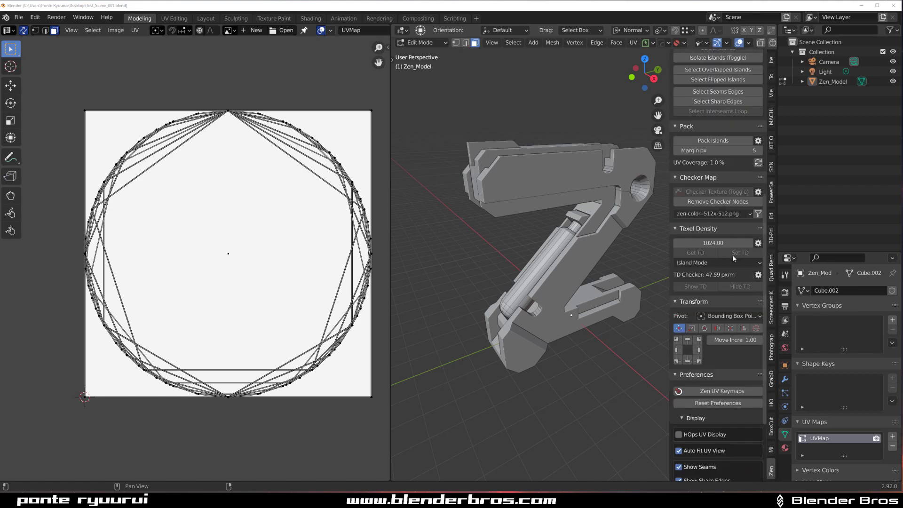
scroll(727, 230, up, 5)
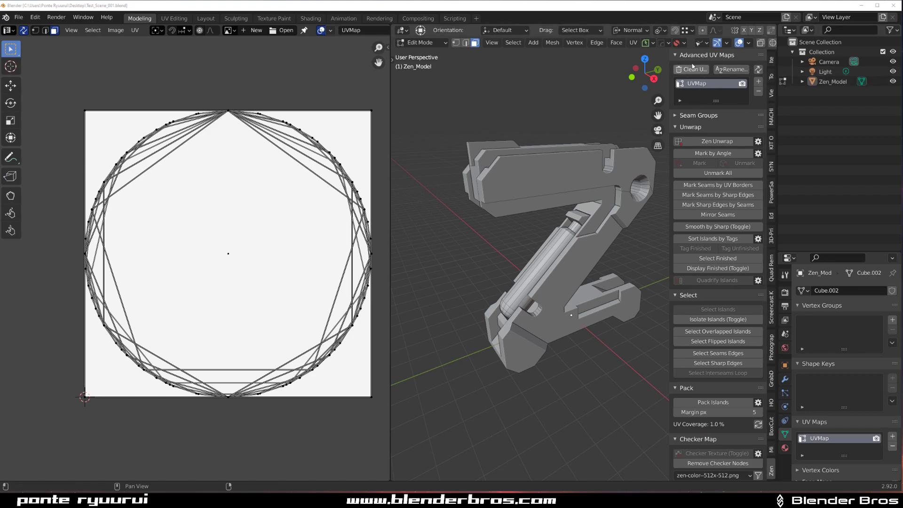
click(676, 54)
click(677, 66)
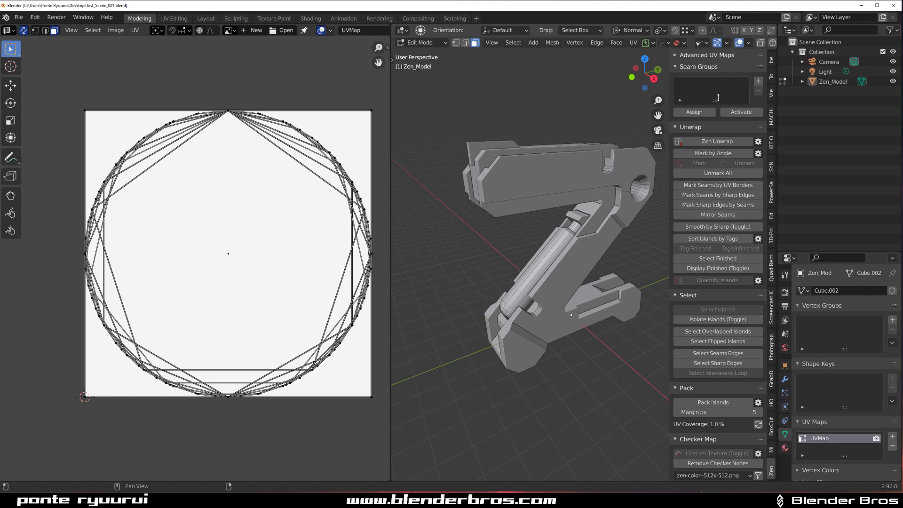
middle_drag(554, 221, 611, 188)
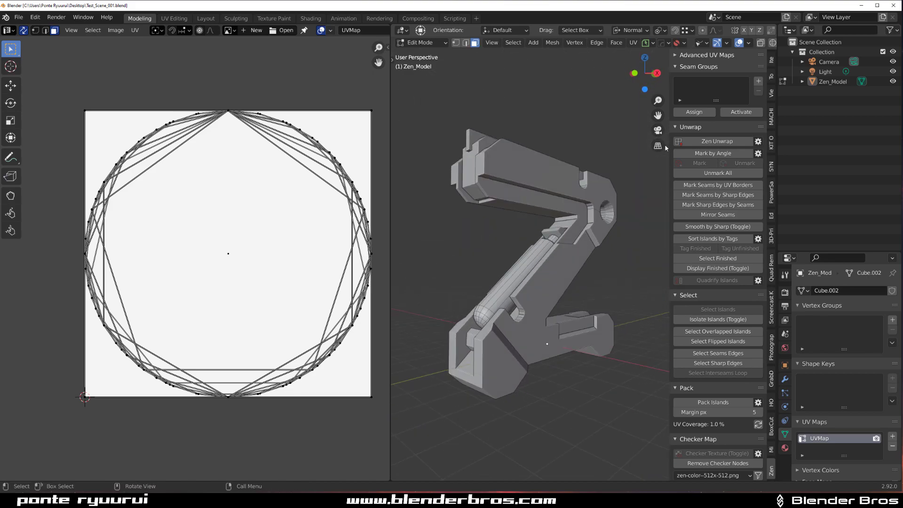
click(678, 67)
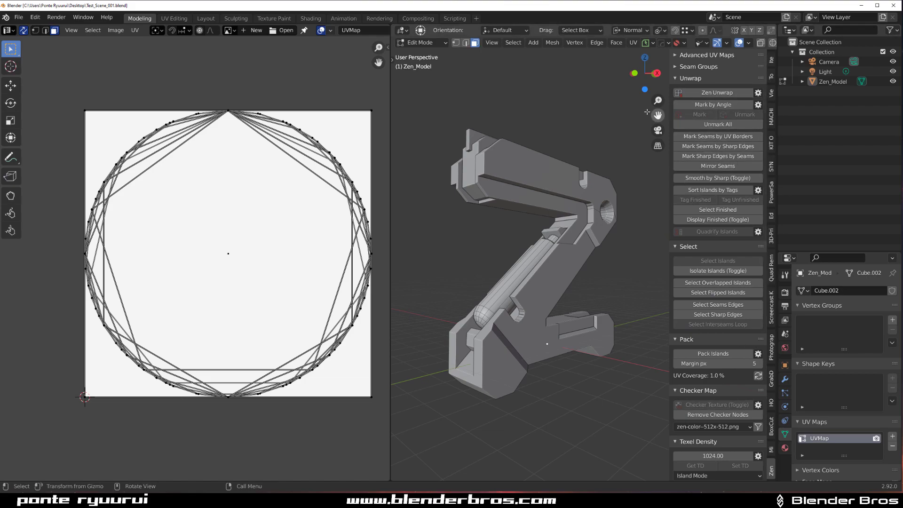
- Review the Zen UV tools from Unwrap to Texel Density and view the commands in the Zen UV pie menu
scroll(739, 366, down, 5)
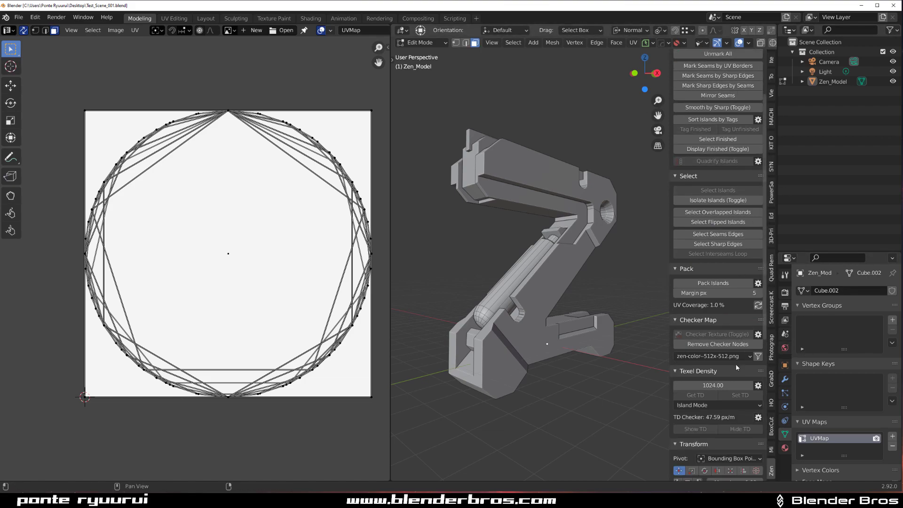
scroll(704, 393, up, 5)
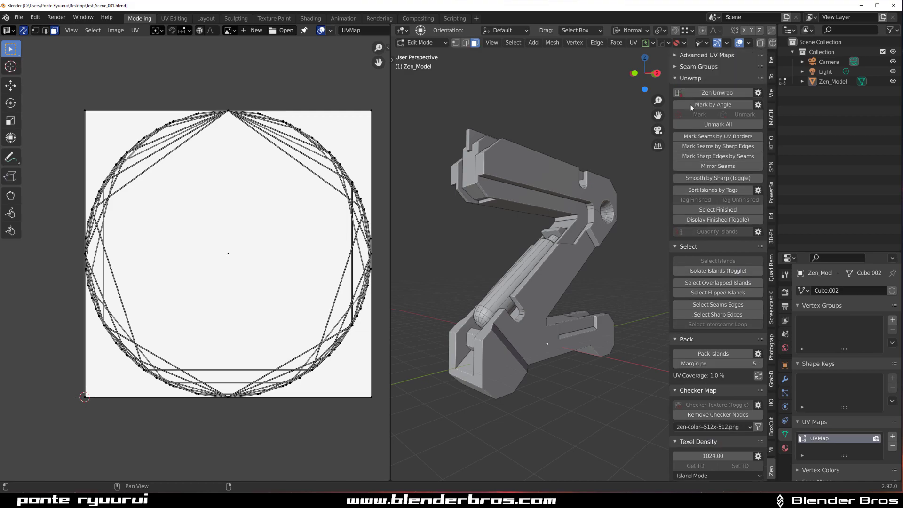
scroll(691, 215, down, 2)
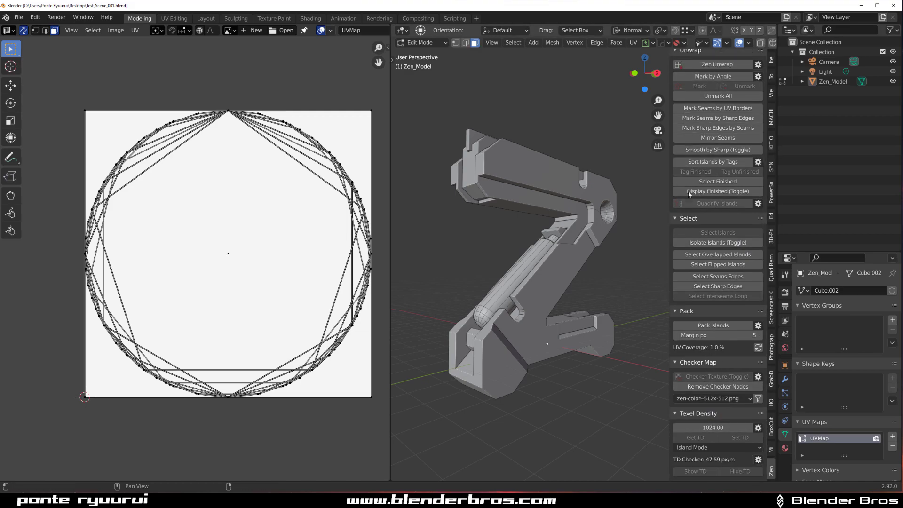
scroll(699, 268, up, 2)
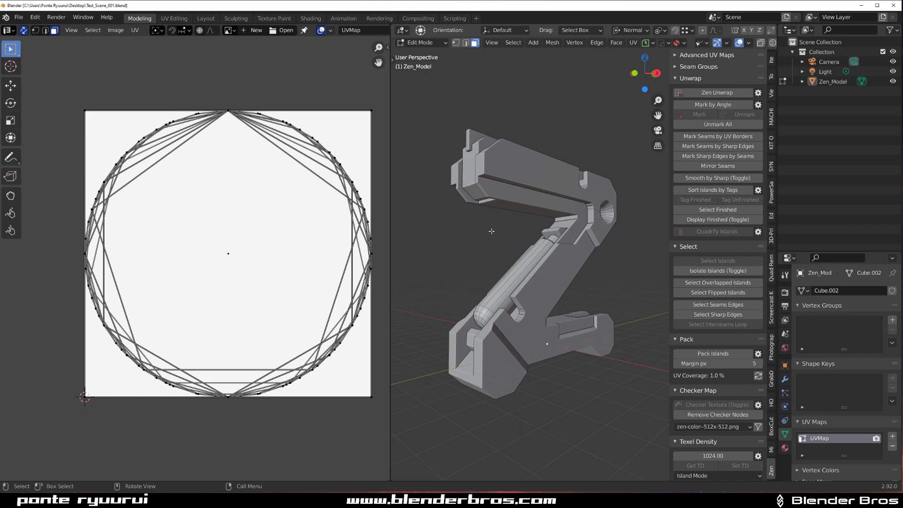
key(alt+z)
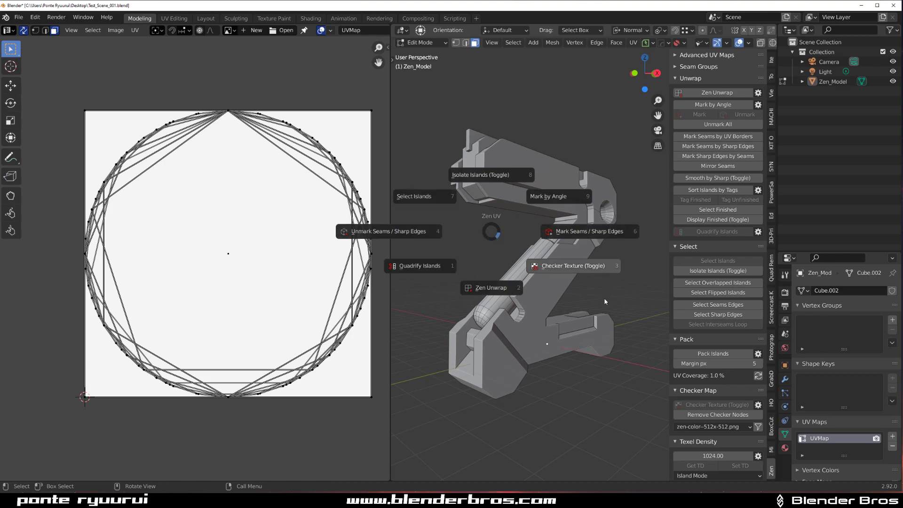
key(Escape)
- Check the Zen UV keymap entries in the Blender preferences and close the window
scroll(715, 333, down, 19)
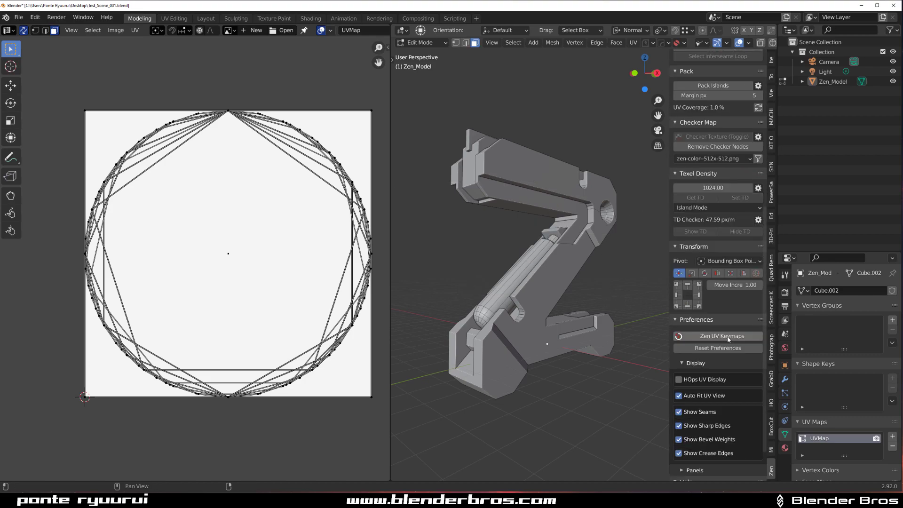
click(727, 338)
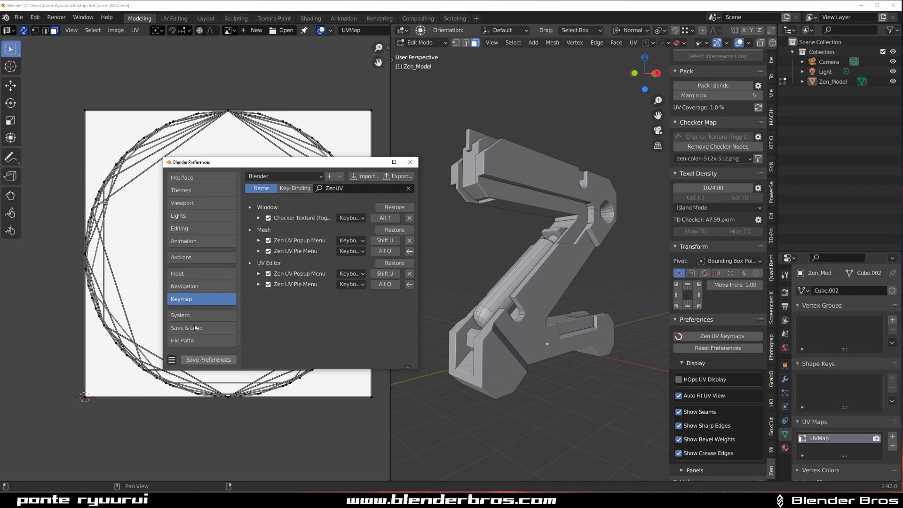
click(410, 162)
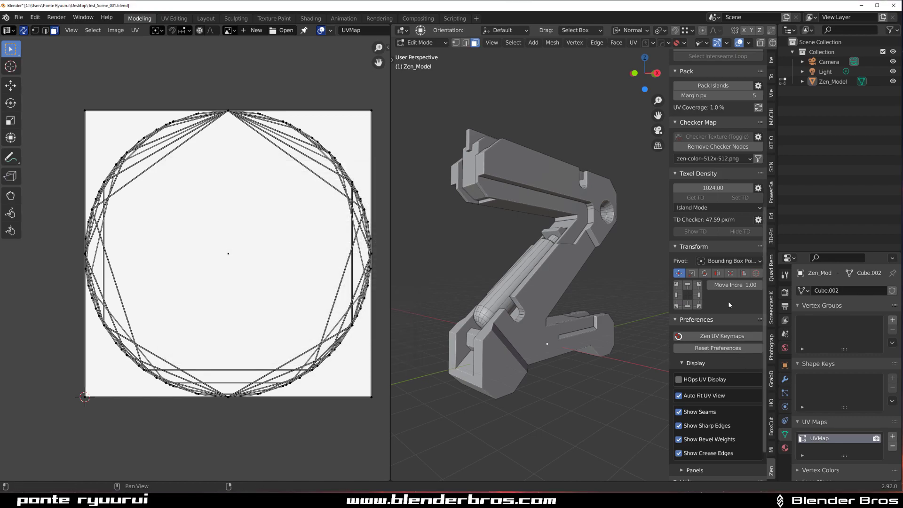
- Enable the HOps UV Display option in Zen UV and narrow the UV editor to enlarge the 3D viewport
click(685, 381)
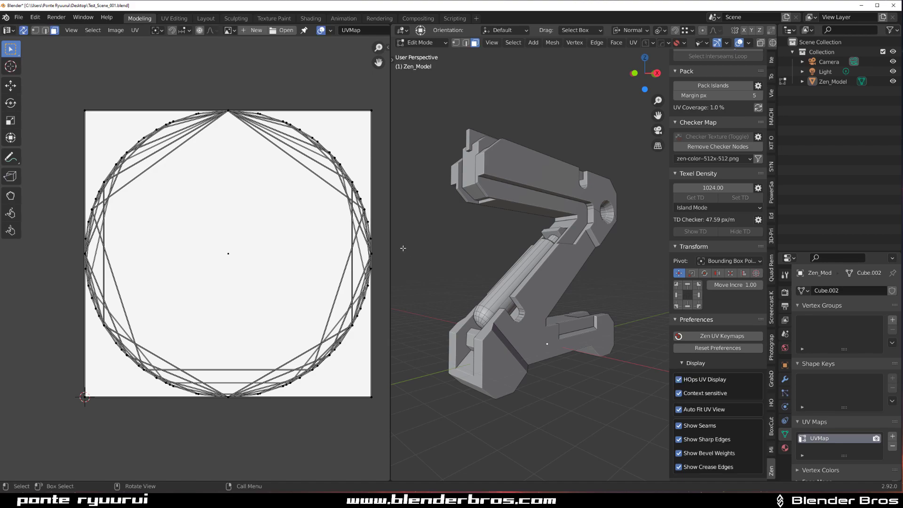
drag(389, 242, 266, 220)
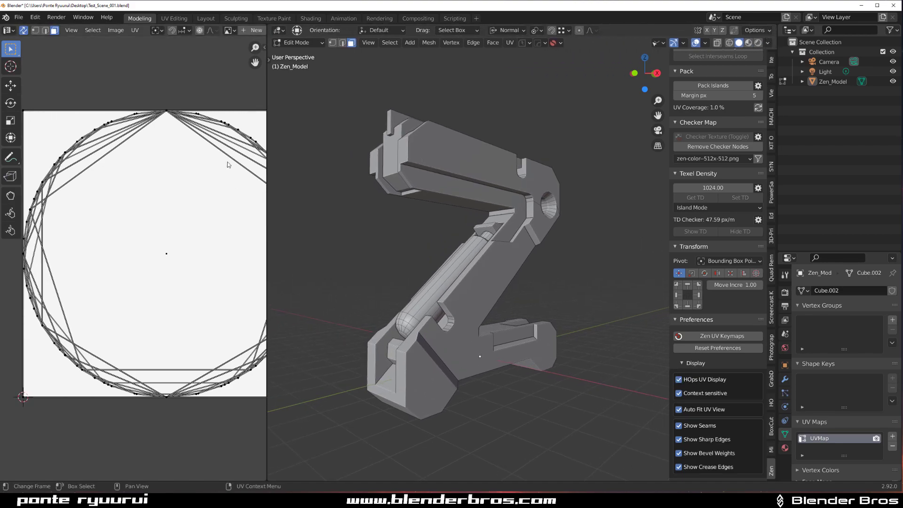
scroll(136, 263, down, 2)
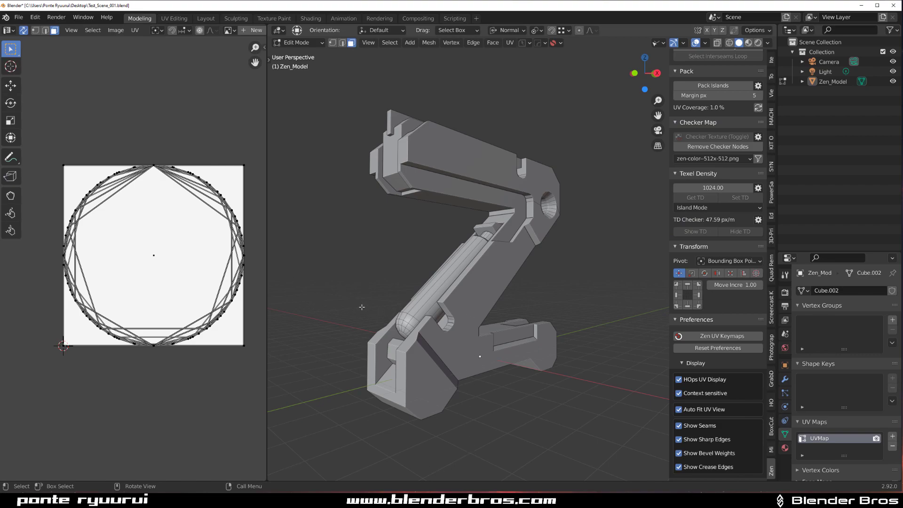
- Leave Edit Mode on the Zen_Model and add a cube mesh to the scene
key(Tab)
click(366, 213)
key(shift+a)
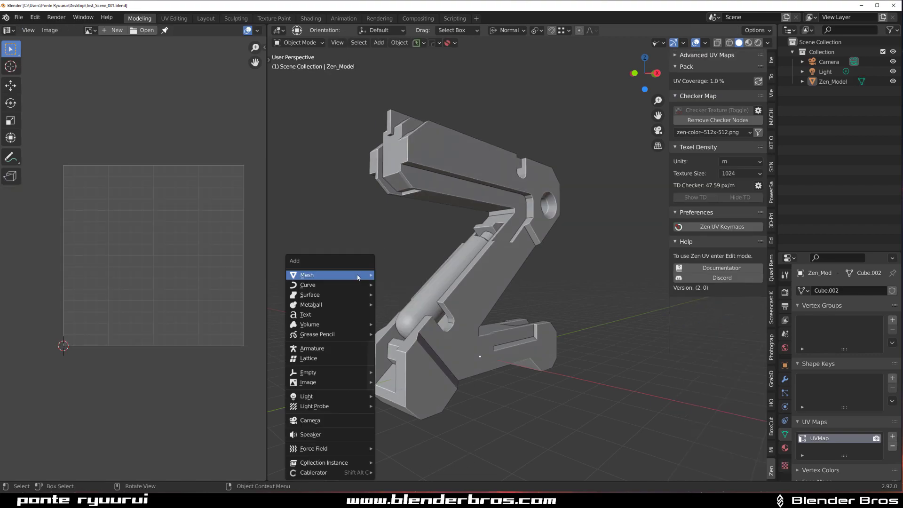
mouse_move(358, 275)
click(407, 308)
scroll(408, 308, down, 5)
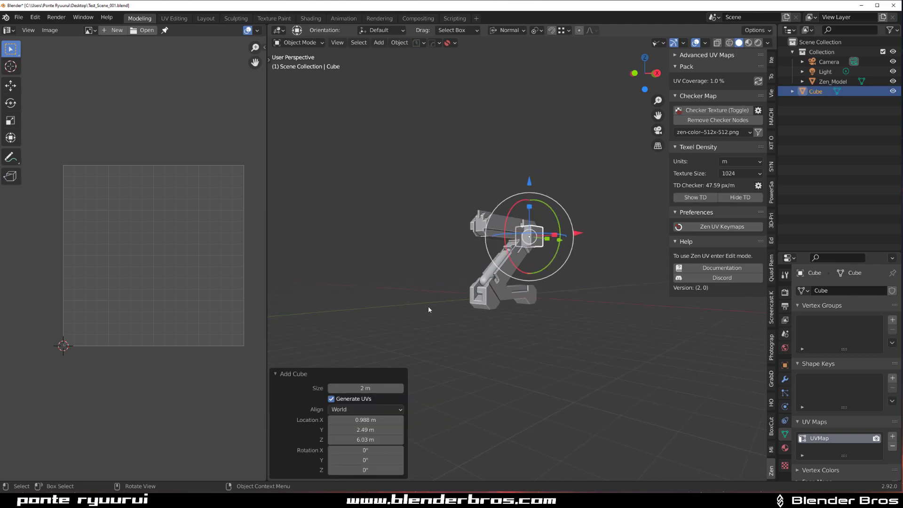
- Hide the viewport gizmos and move the cube away from the model by about 15 m in X, 12.4 m in Y and 0.5 m in Z
click(673, 43)
shift+middle_drag(546, 230, 404, 289)
middle_drag(405, 289, 360, 297)
key(g)
click(512, 293)
key(KP_Decimal)
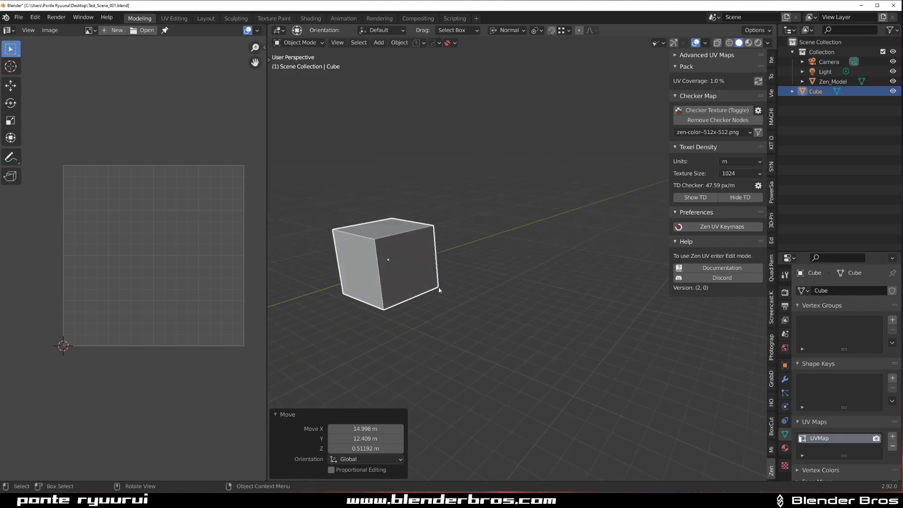
- Run Zen Unwrap on all faces of the cube in Edit Mode and dismiss the Zen Mark options
key(Tab)
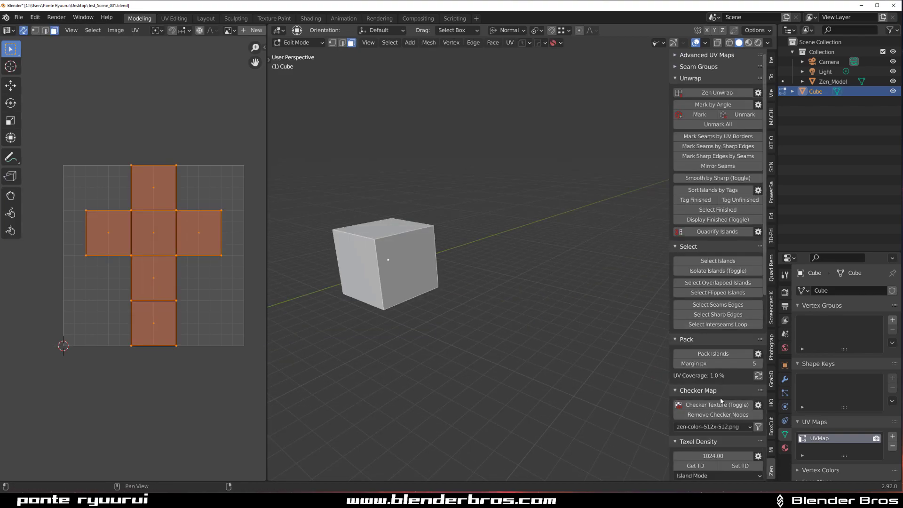
scroll(729, 382, down, 8)
scroll(719, 338, up, 8)
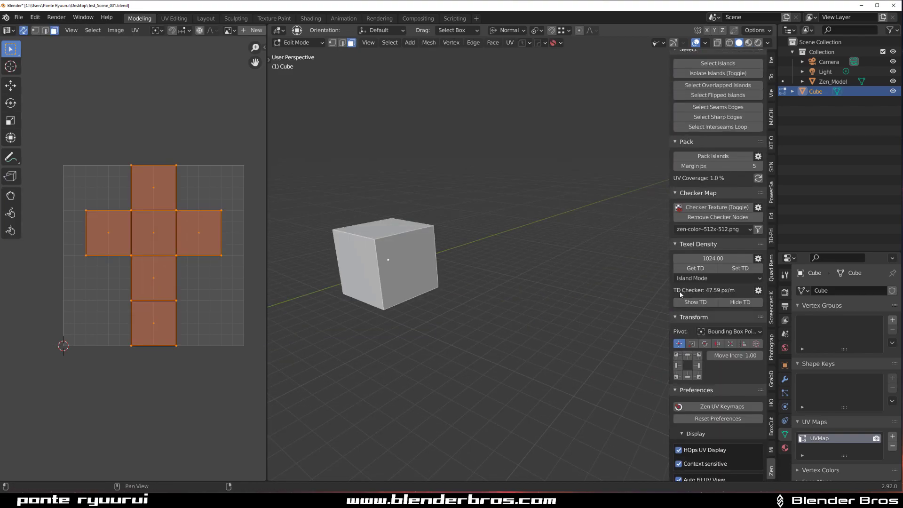
key(alt+grave)
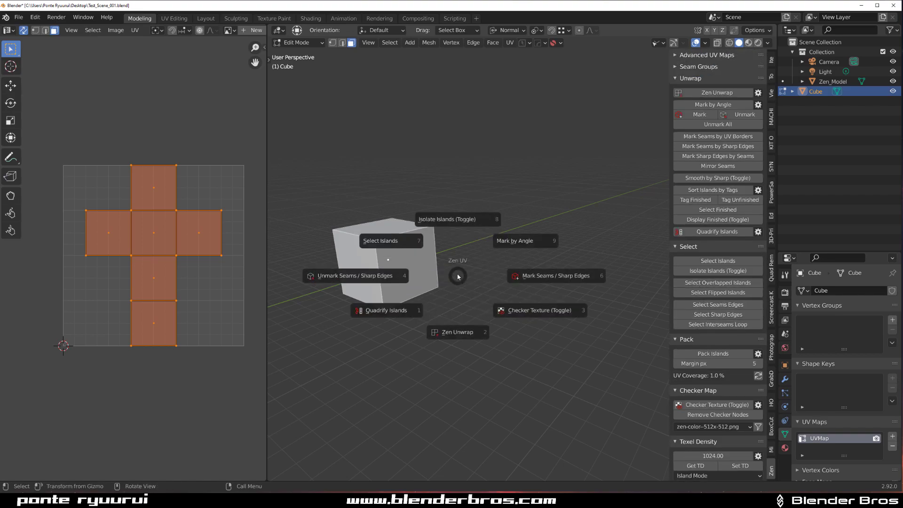
click(463, 332)
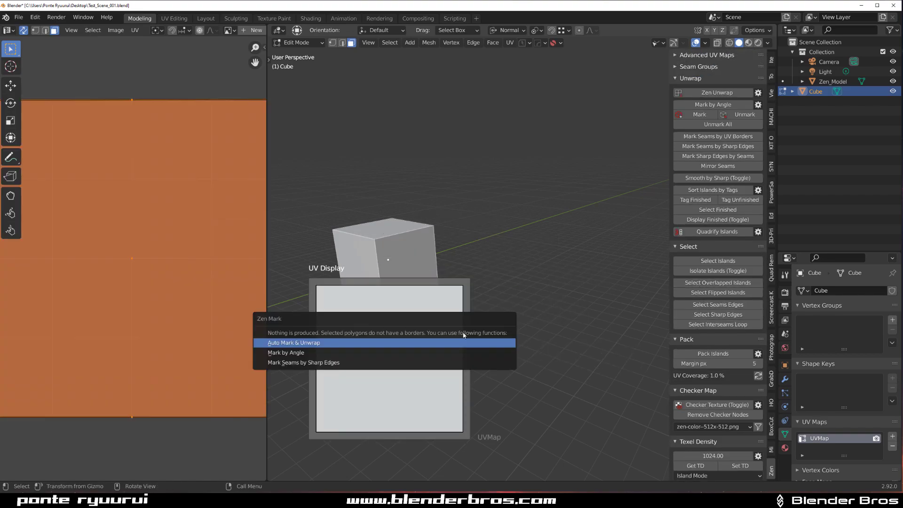
click(421, 334)
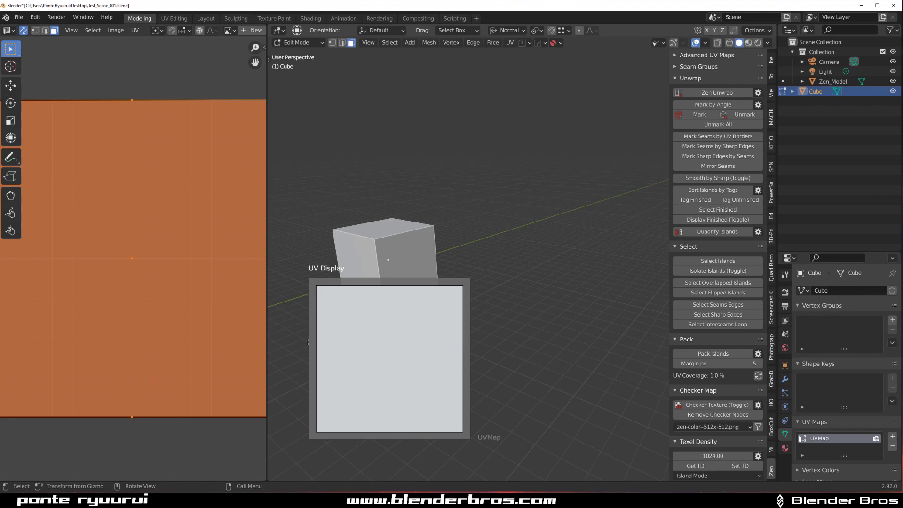
- Widen the UV editor slightly and show its sidebar with the UV Vertex values
scroll(238, 301, down, 2)
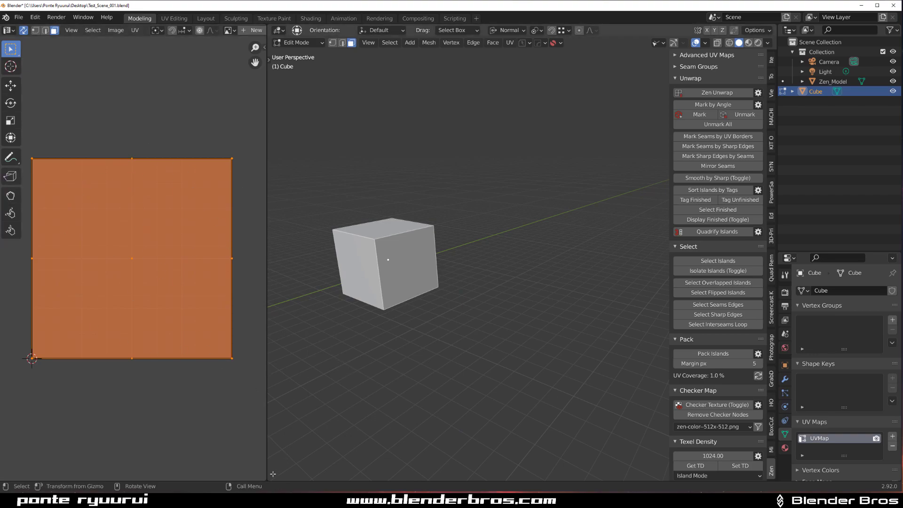
drag(268, 283, 342, 279)
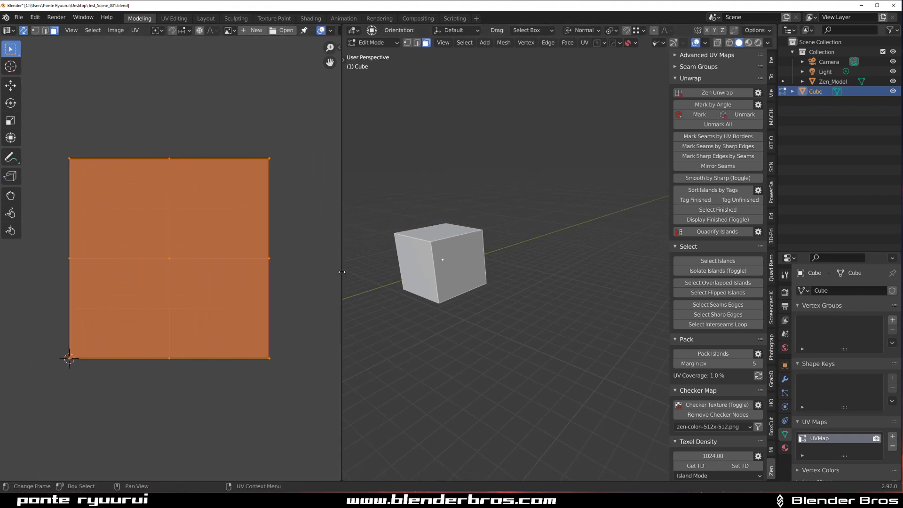
drag(340, 273, 311, 274)
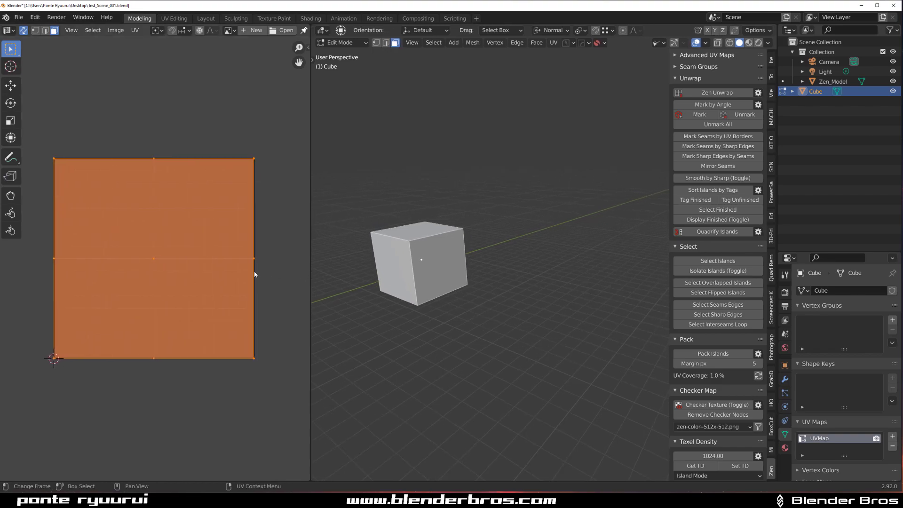
key(n)
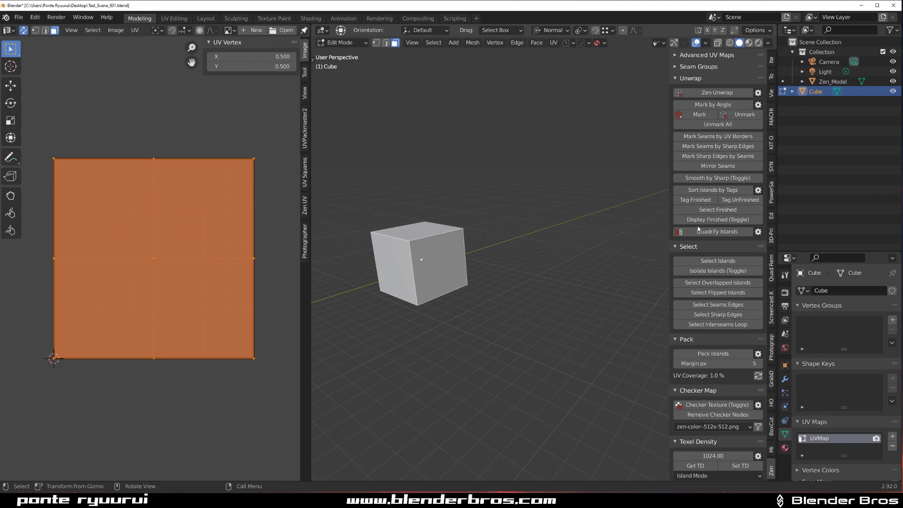
middle_drag(454, 294, 476, 281)
scroll(449, 272, up, 2)
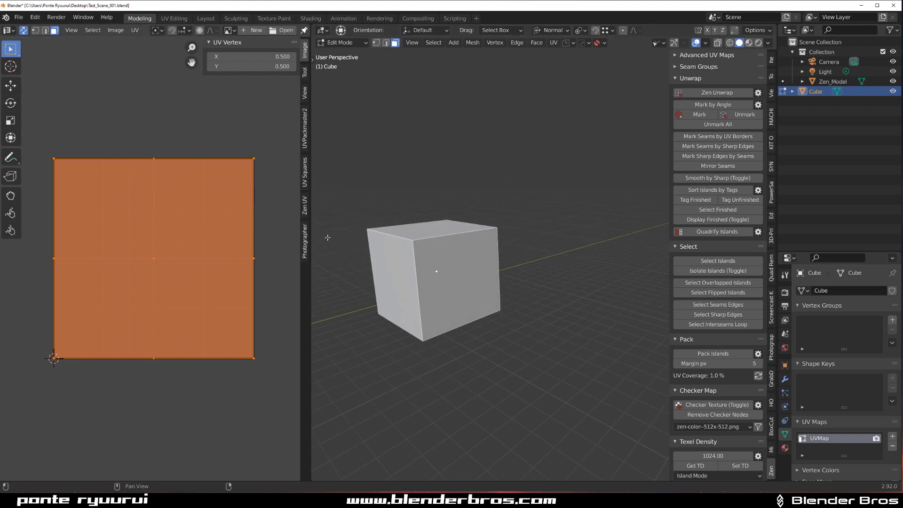
- Leave Edit Mode on the test cube, delete it and frame the remaining objects in the 3D viewport
scroll(717, 282, down, 10)
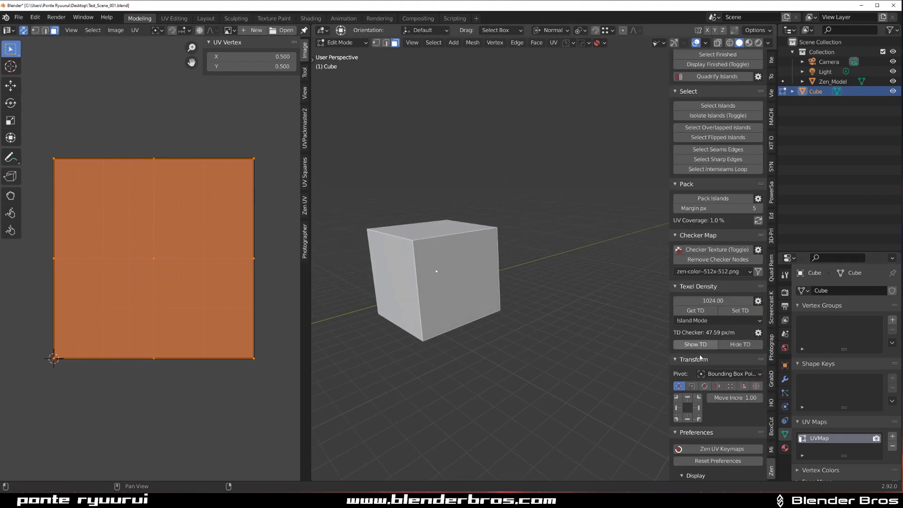
middle_drag(425, 231, 437, 255)
key(Tab)
click(455, 217)
key(Delete)
key(Home)
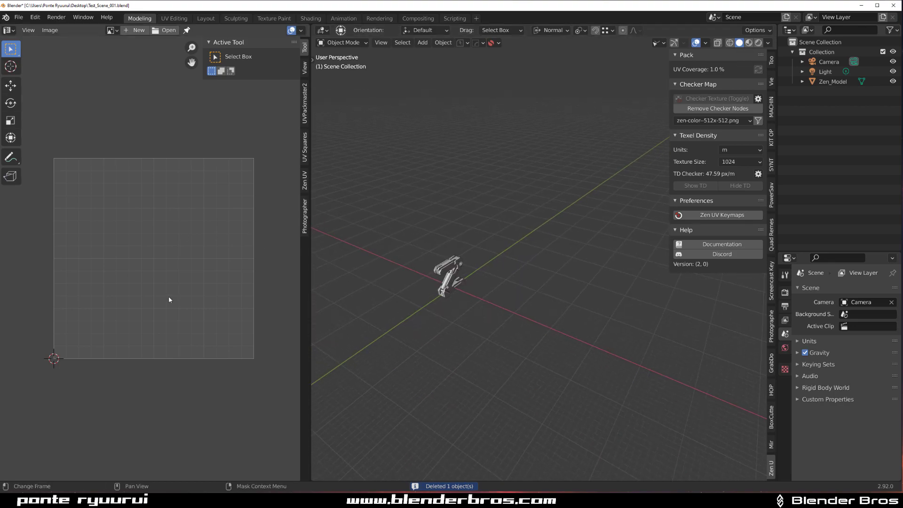
- Select the Zen_Model and enter Edit Mode on it
middle_drag(512, 343, 534, 273)
scroll(534, 272, up, 6)
shift+middle_drag(419, 305, 545, 239)
scroll(546, 238, up, 4)
shift+middle_drag(480, 228, 567, 261)
middle_drag(566, 261, 531, 264)
scroll(590, 274, down, 2)
scroll(520, 273, up, 2)
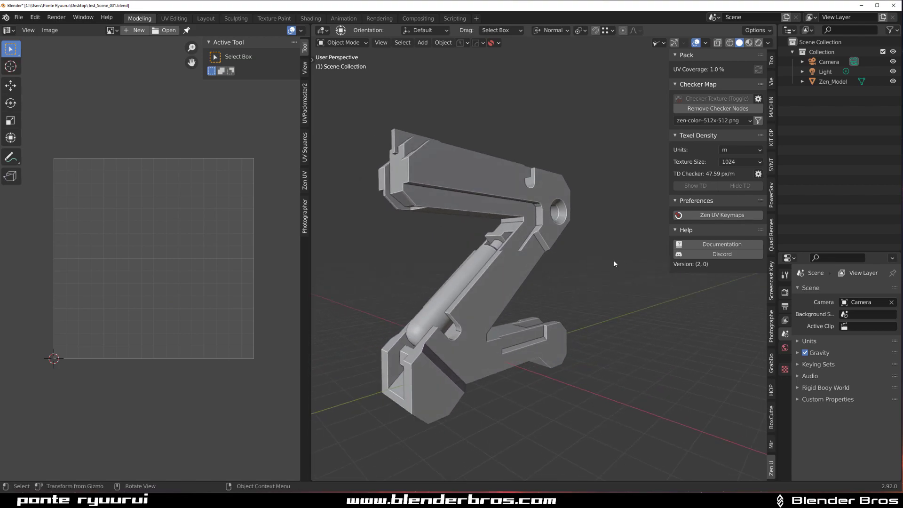
click(556, 235)
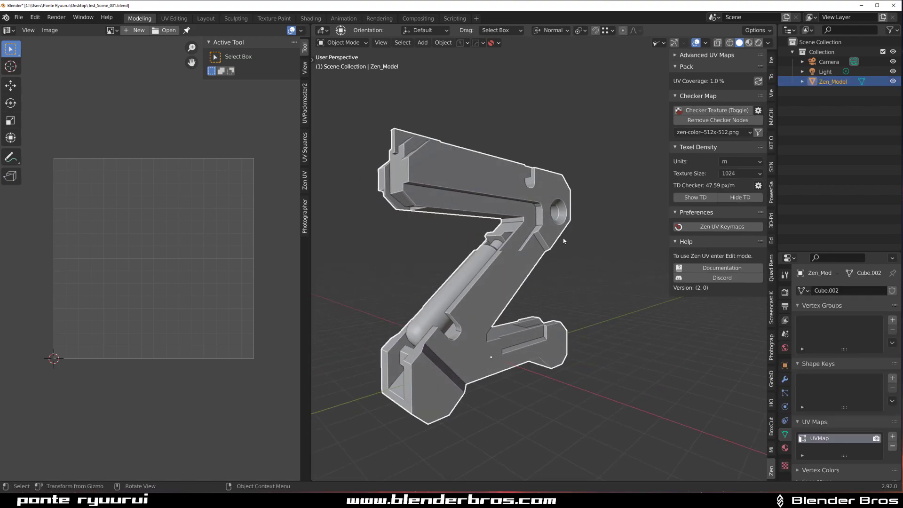
key(Tab)
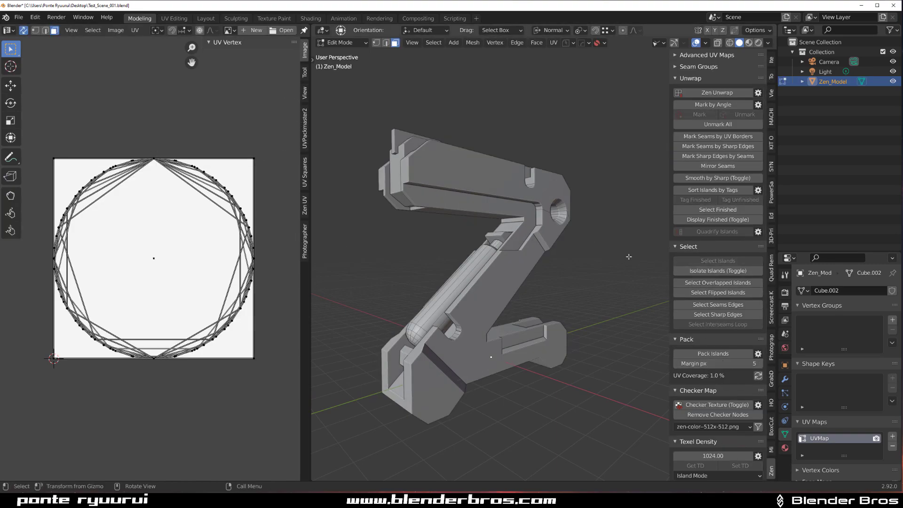
key(Tab)
key(Tab)
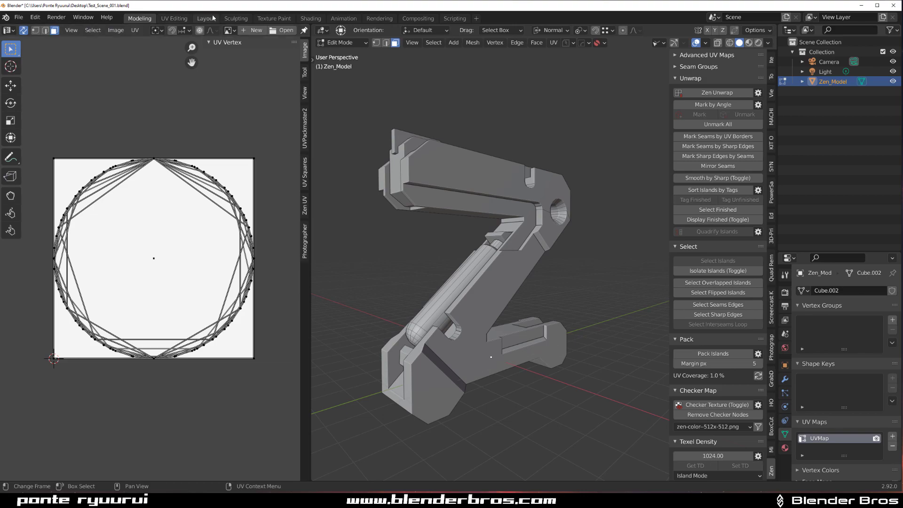
- Switch to the UV Editing workspace and fit the model's UV layout in the UV editor
click(175, 19)
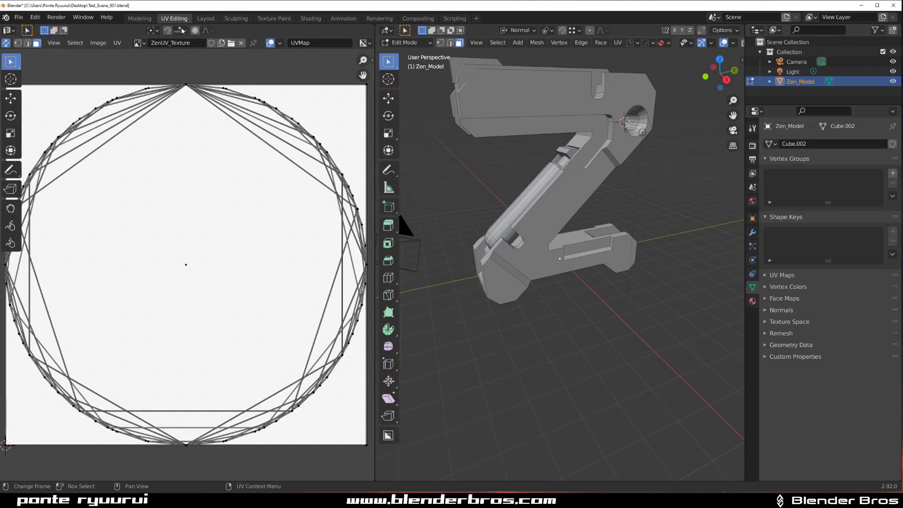
scroll(252, 184, down, 3)
scroll(252, 185, up, 2)
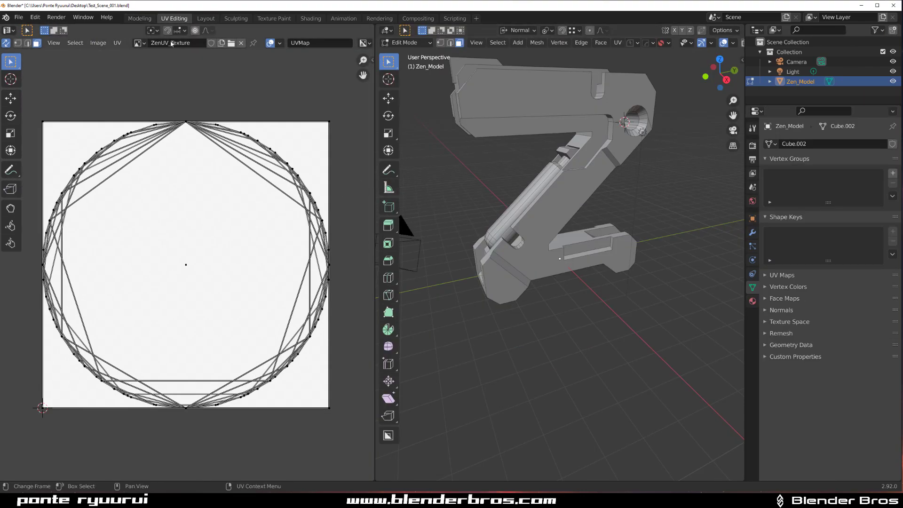
click(205, 18)
click(167, 19)
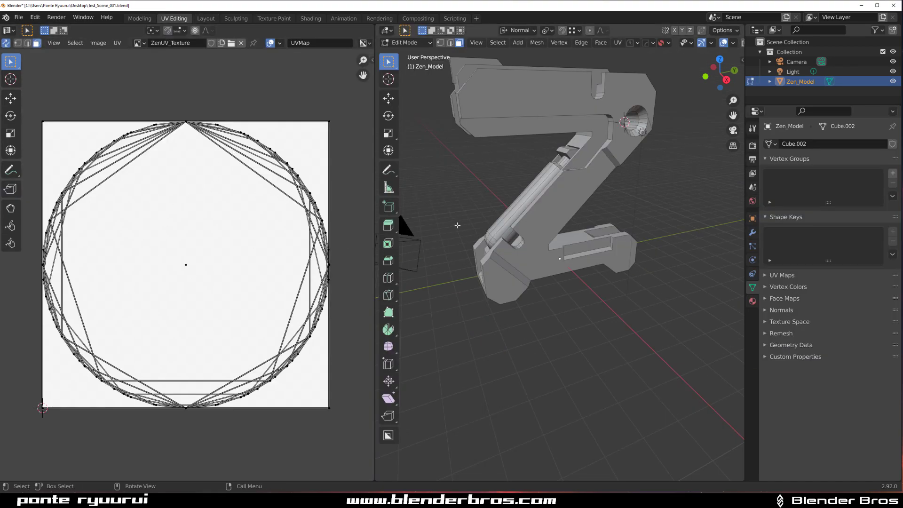
- Narrow the UV editor to give the 3D viewport more room and reframe the model
scroll(463, 231, down, 4)
middle_drag(512, 216, 519, 260)
scroll(513, 258, up, 2)
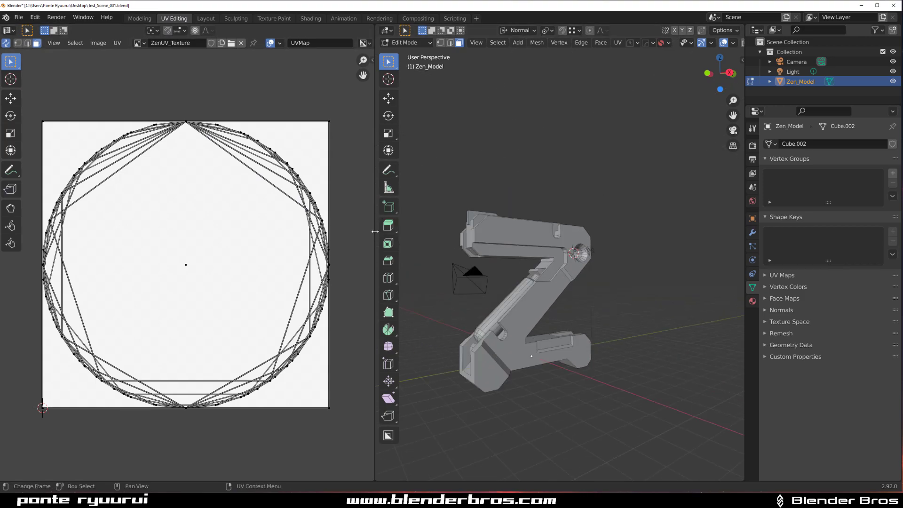
drag(373, 231, 252, 231)
scroll(141, 263, down, 2)
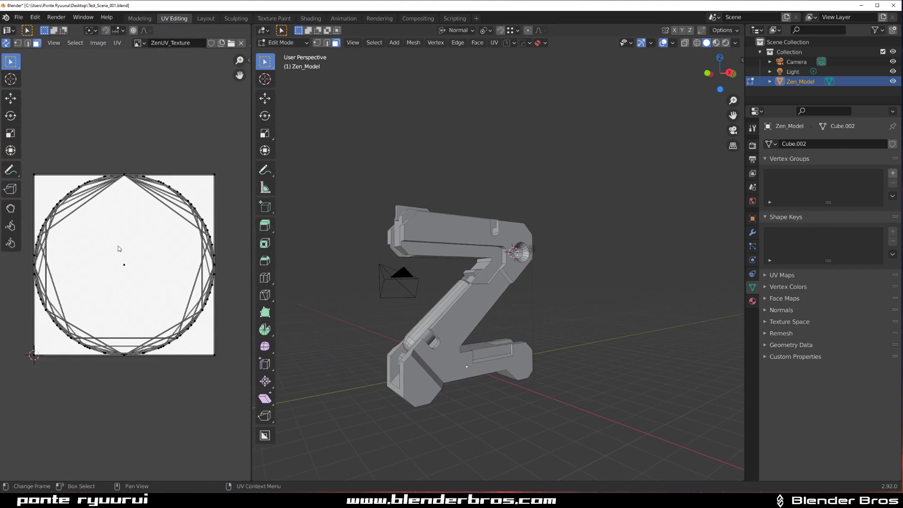
scroll(482, 264, up, 2)
shift+middle_drag(482, 264, 484, 213)
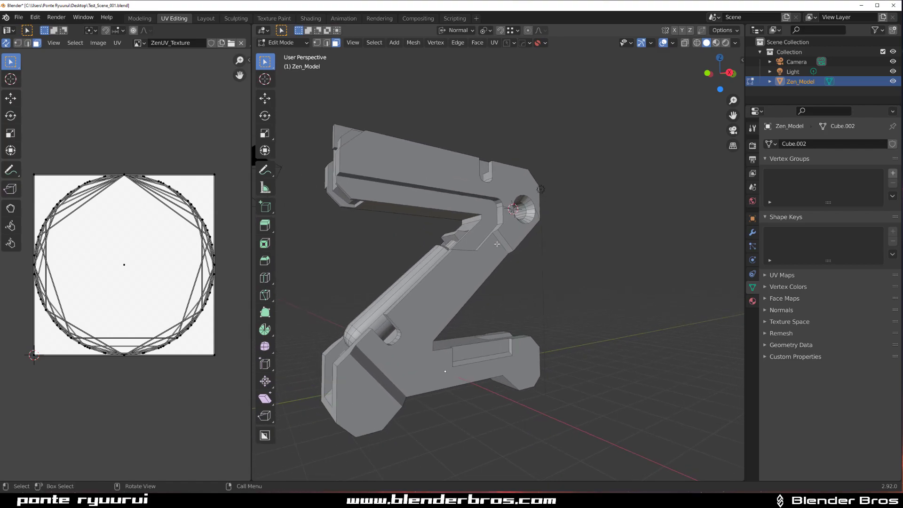
- Show the 3D viewport's sidebar with the Zen UV tools
key(n)
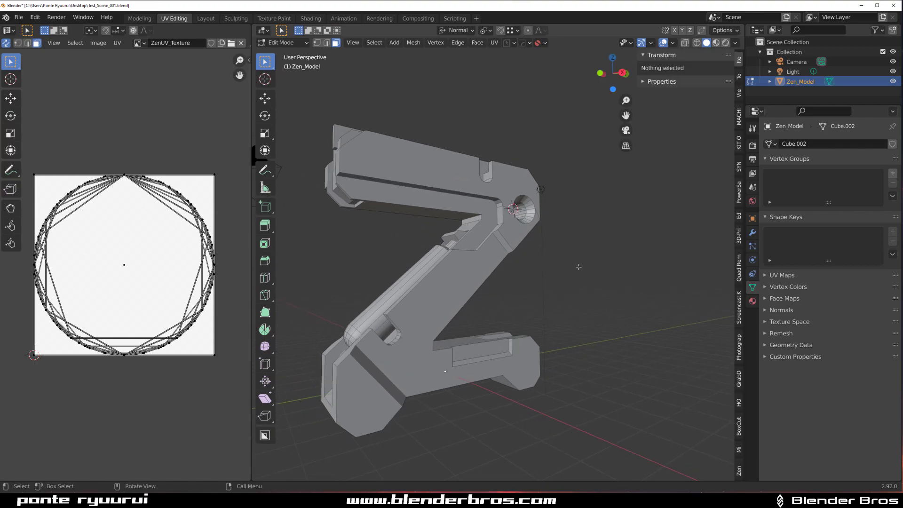
click(738, 471)
middle_drag(603, 248, 376, 193)
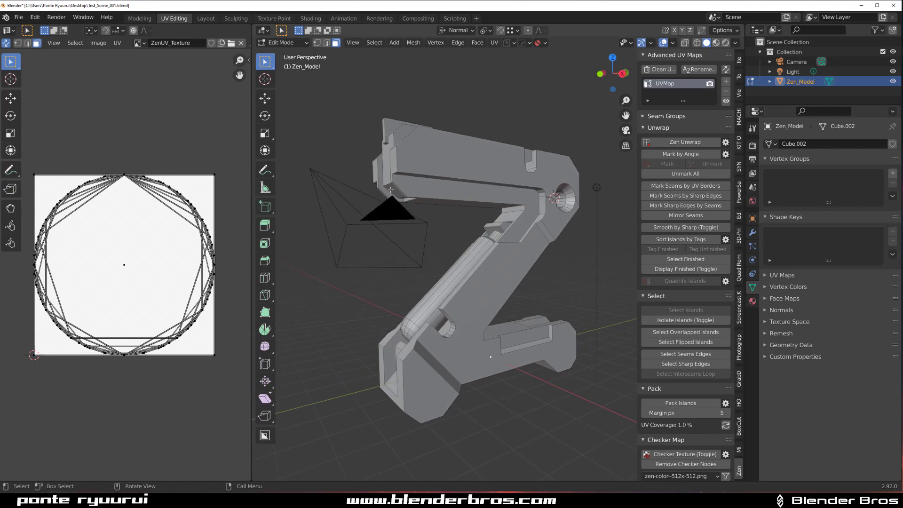
- Leave Edit Mode and delete the camera in front of the model
key(Tab)
click(361, 190)
key(x)
click(361, 188)
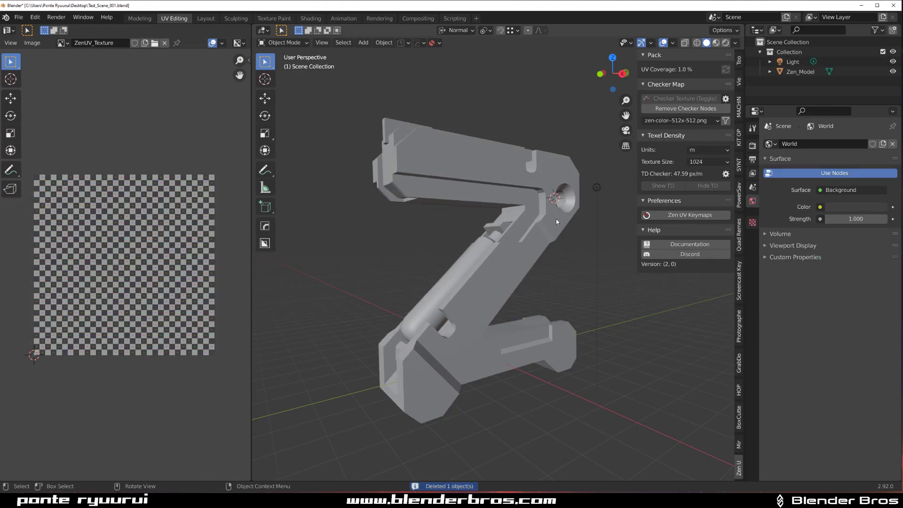
- Select the Zen_Model again and return to Edit Mode with no faces selected
click(536, 236)
key(Tab)
click(589, 216)
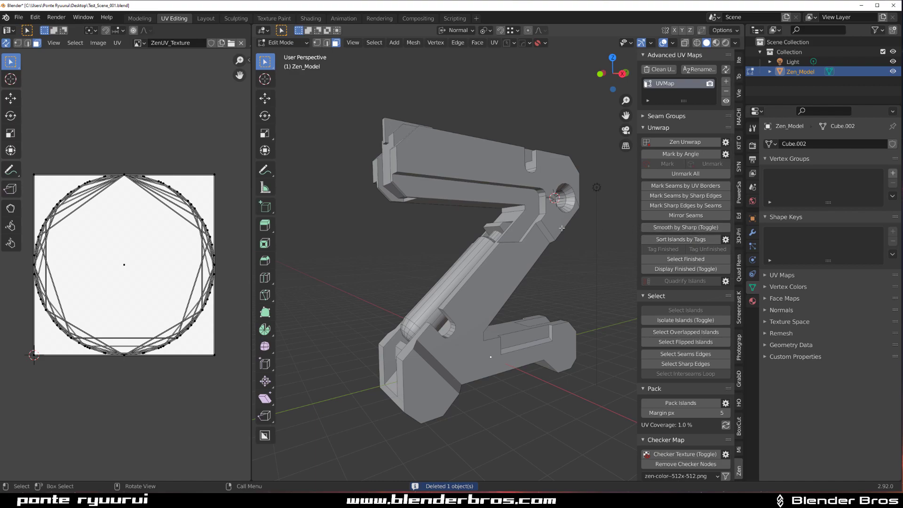
ctrl+scroll(465, 184, up, 1)
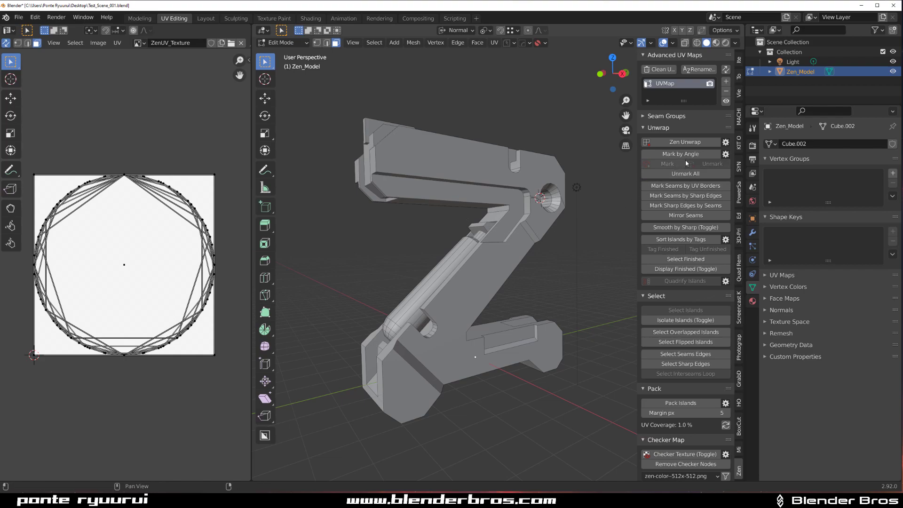
- Turn off Mark Sharp Edges in the Mark by Angle settings, keeping Mark Seams on, and run Mark by Angle
key(ctrl+grave)
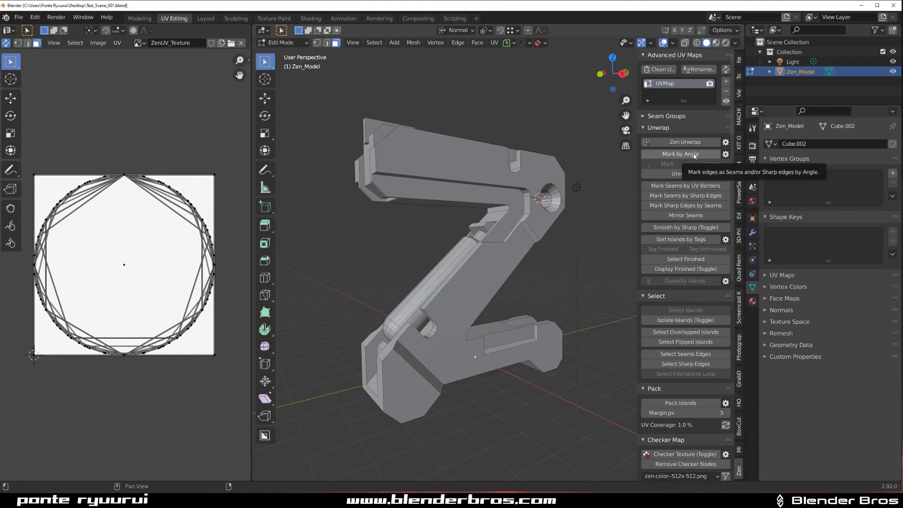
click(725, 155)
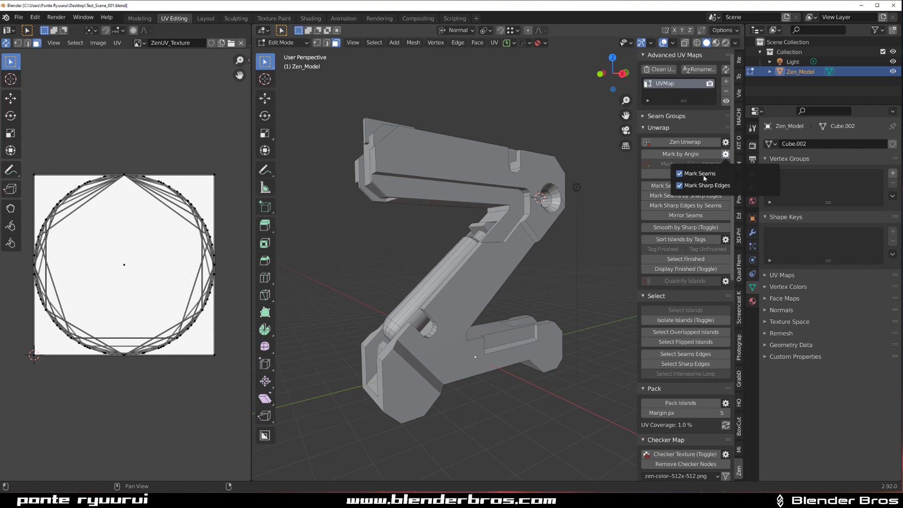
click(680, 186)
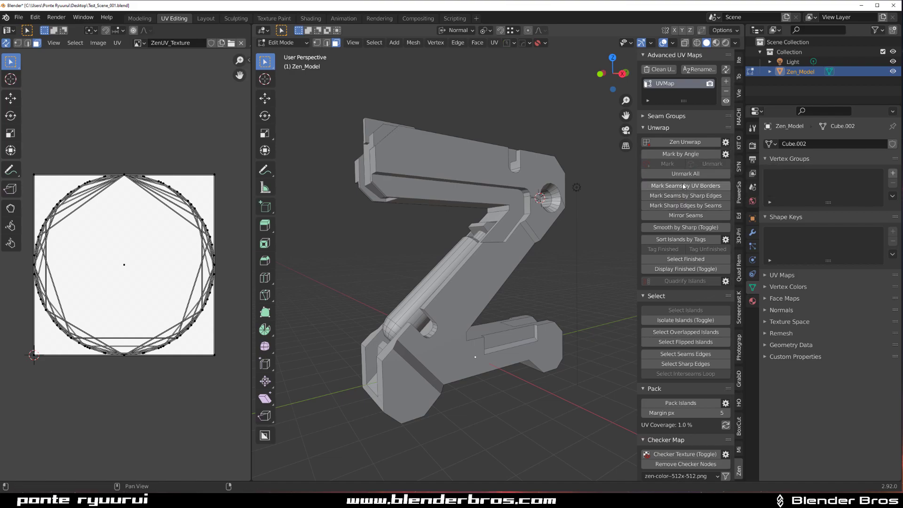
click(677, 155)
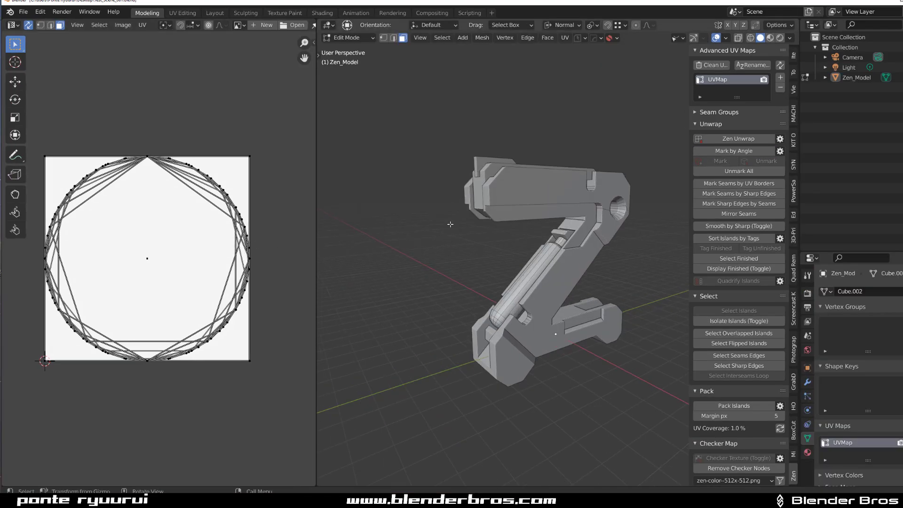
- Try Zen Unwrap on all faces of the model, inspect the resulting UV islands and undo the unwrap
scroll(450, 223, up, 3)
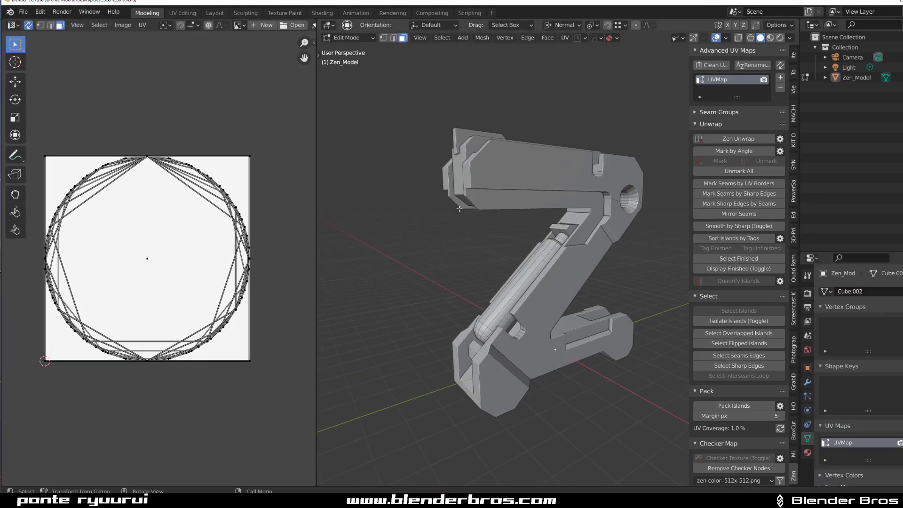
key(a)
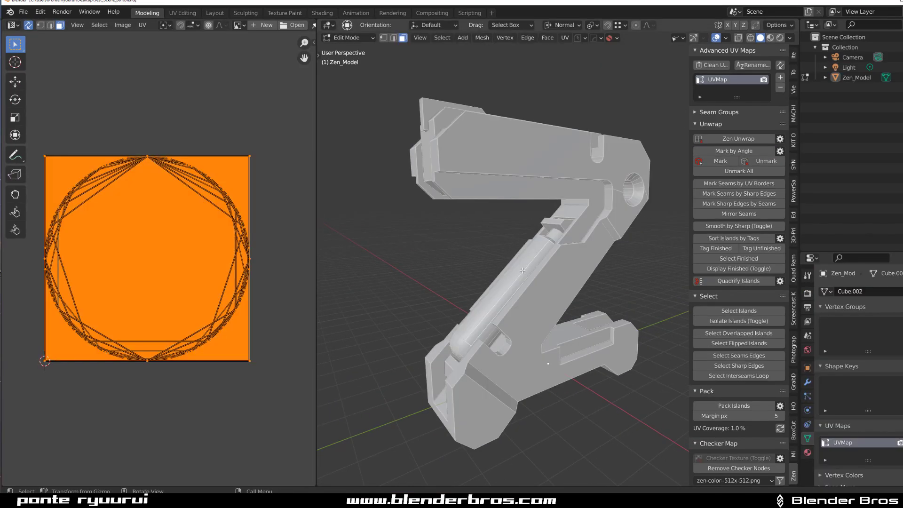
key(alt+u)
click(537, 248)
key(Escape)
key(alt+u)
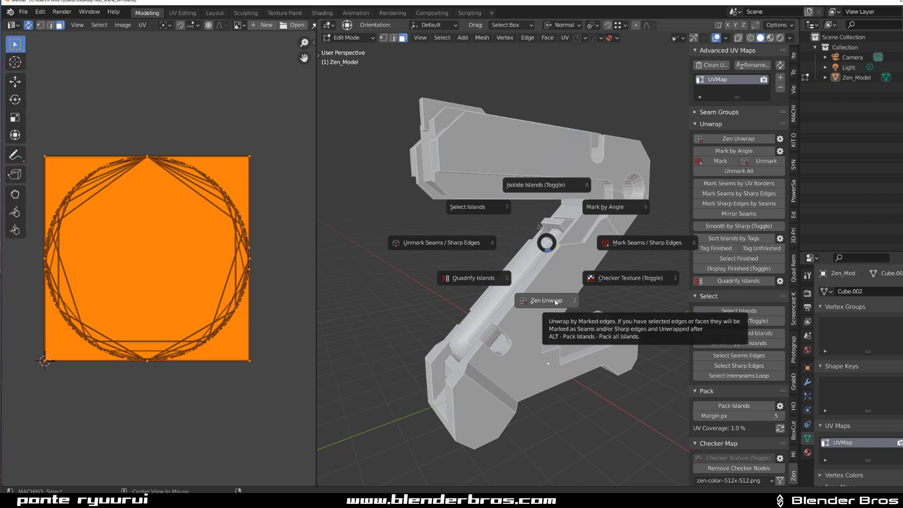
click(555, 302)
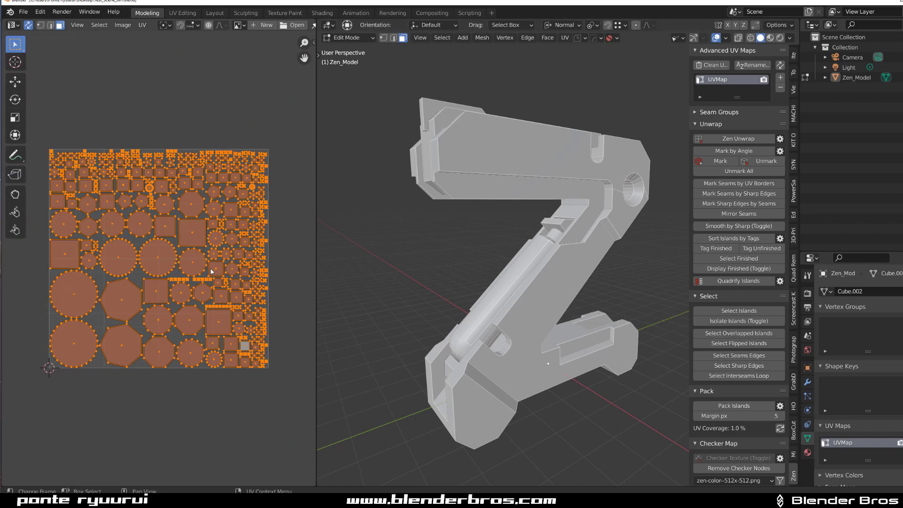
scroll(214, 266, up, 2)
scroll(171, 199, down, 1)
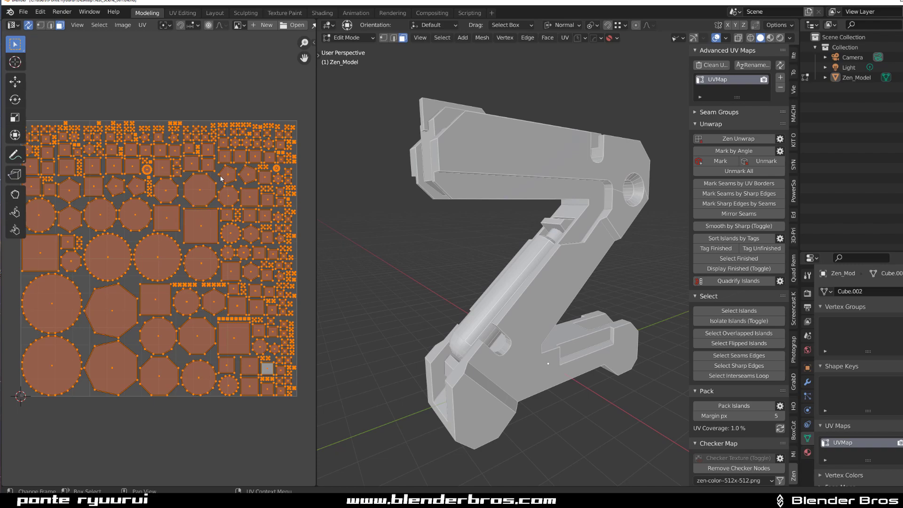
key(ctrl+z)
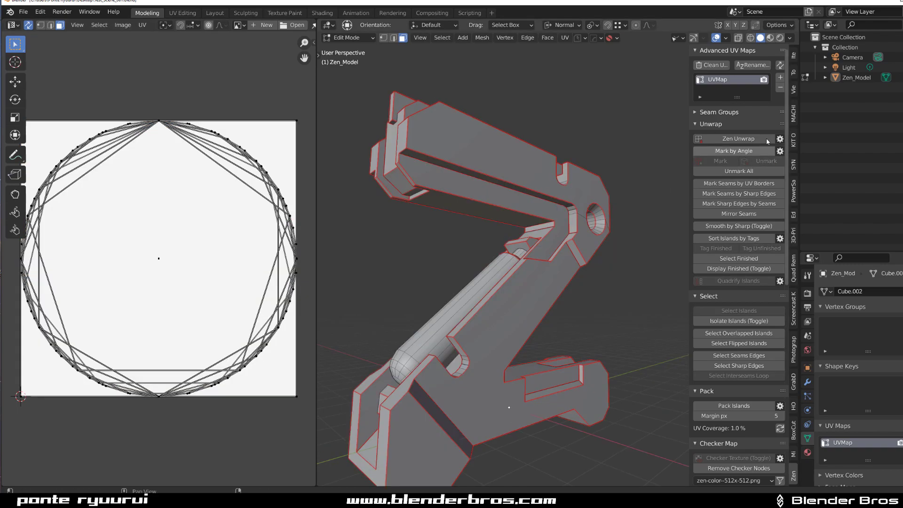
- Select all faces of the model and mark its seams with Mark by Angle
key(a)
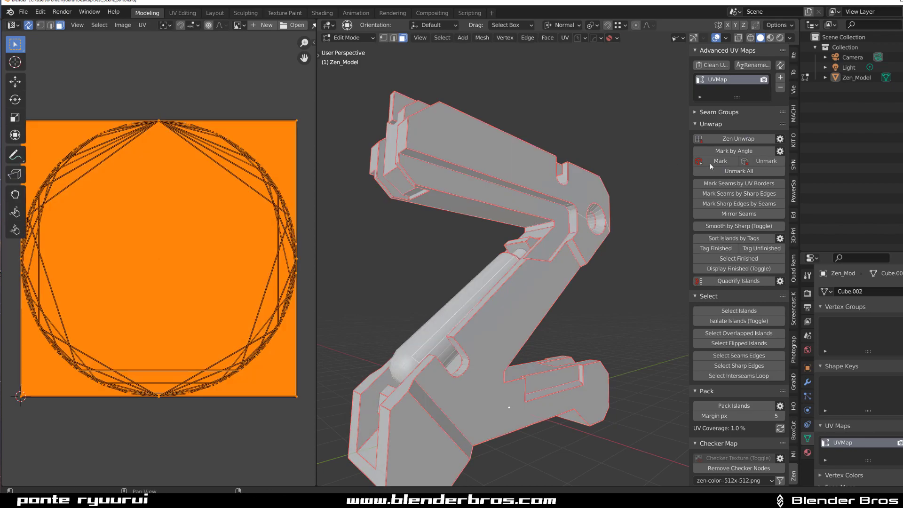
click(749, 152)
scroll(632, 202, up, 3)
middle_drag(633, 203, 570, 226)
scroll(606, 215, down, 3)
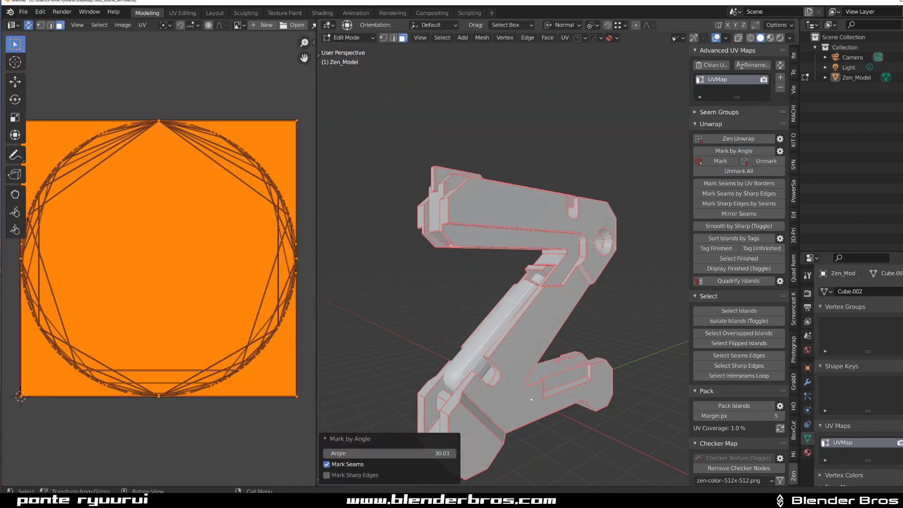
- Run Zen Unwrap on the seam-marked model and dismiss the Zen Mark options
click(714, 140)
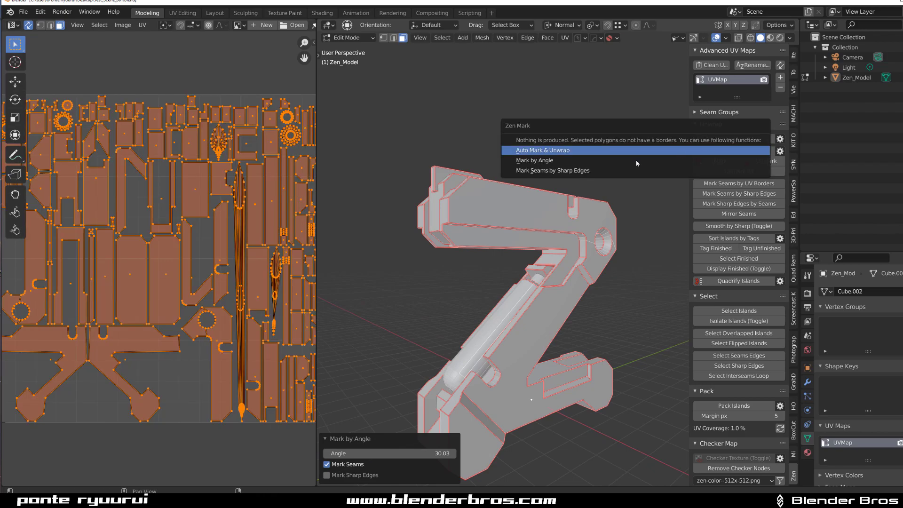
scroll(152, 229, up, 1)
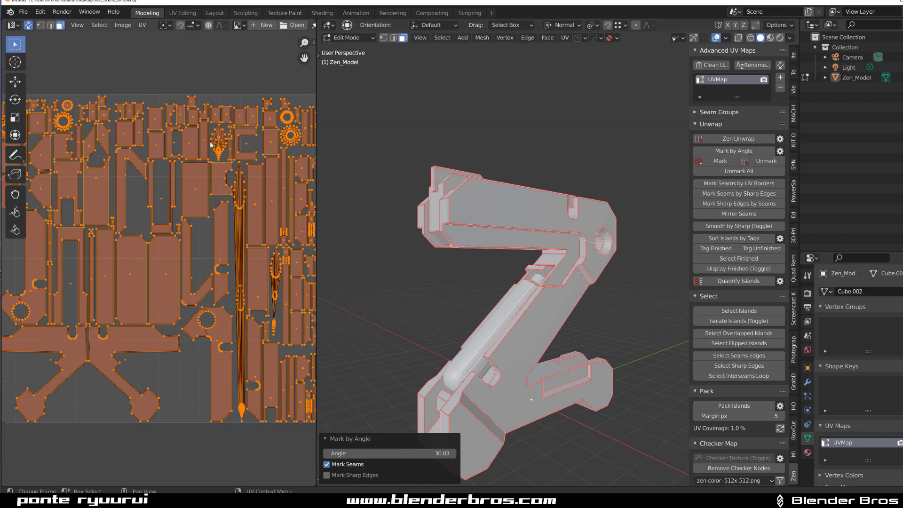
scroll(196, 197, down, 1)
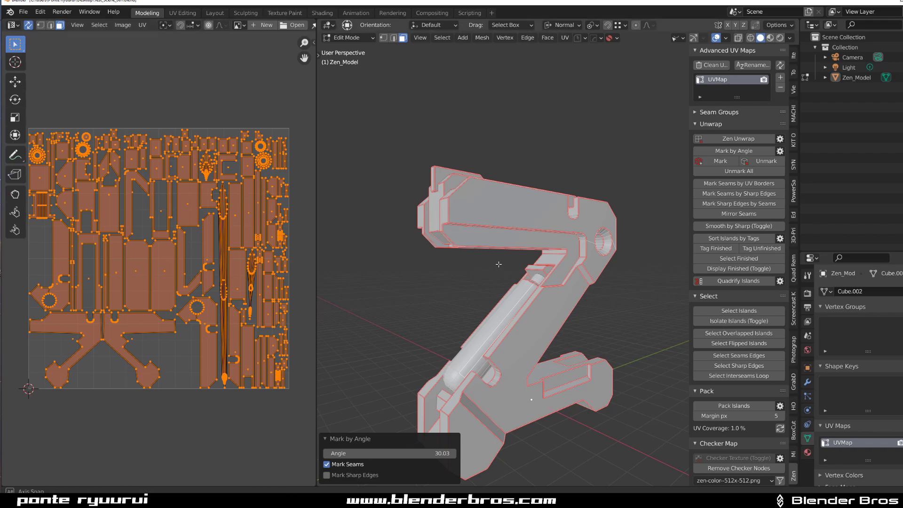
middle_drag(489, 244, 503, 262)
middle_drag(526, 313, 498, 264)
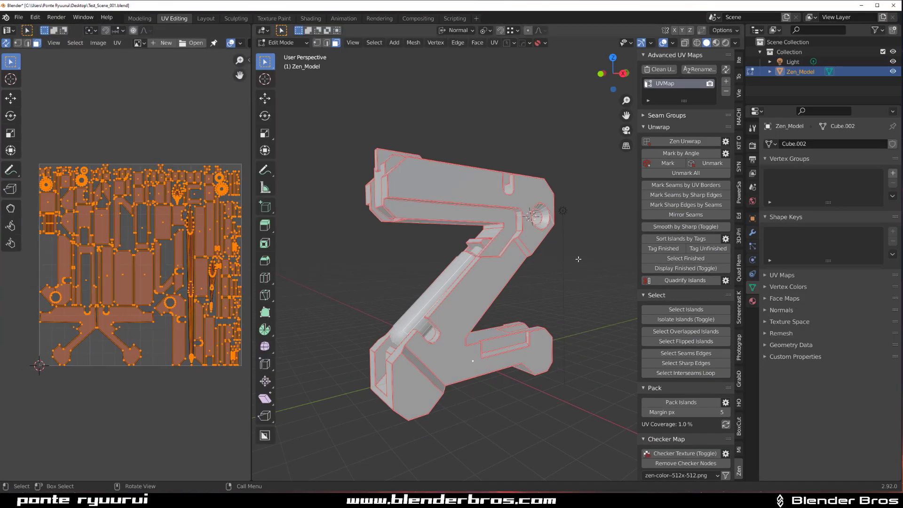
- Deselect all faces and examine the long, narrow islands of the model's UV layout up close
key(alt+a)
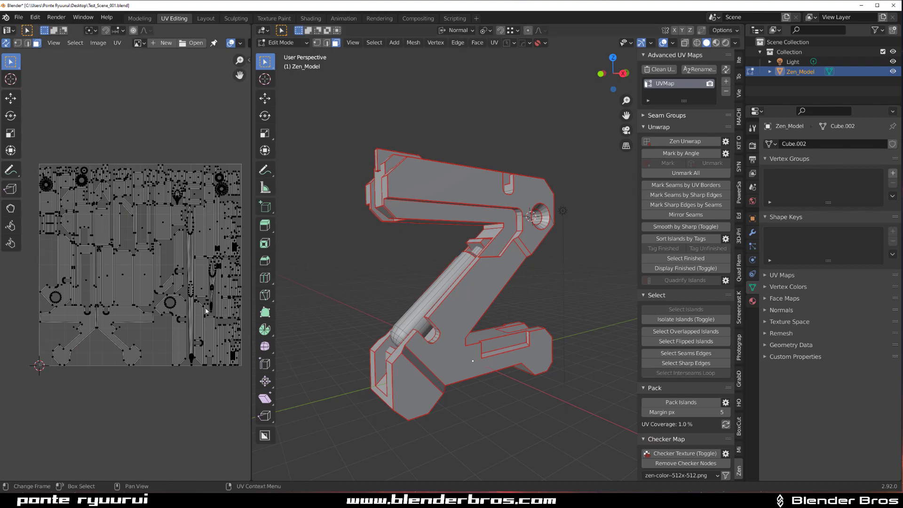
scroll(135, 298, up, 5)
scroll(179, 283, down, 2)
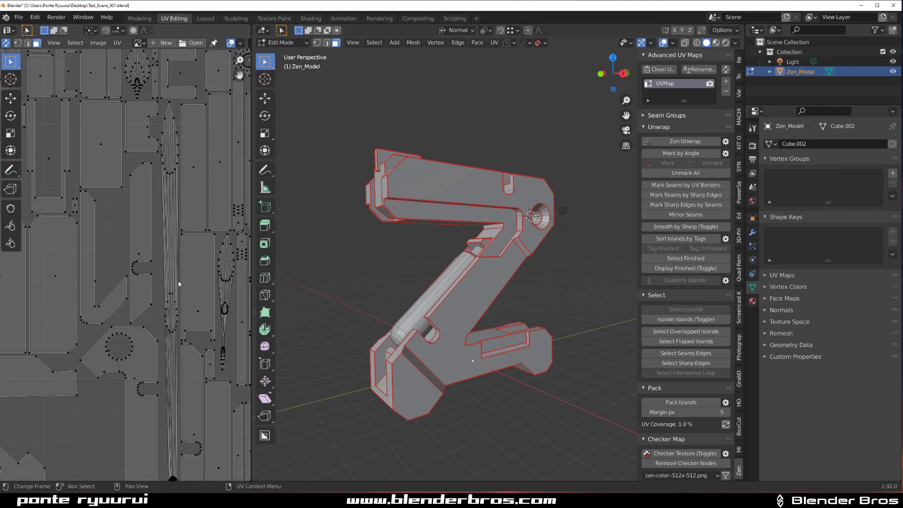
- Examine the stretched geometry inside the long, narrow UV island up close and against the whole layout
scroll(177, 281, up, 6)
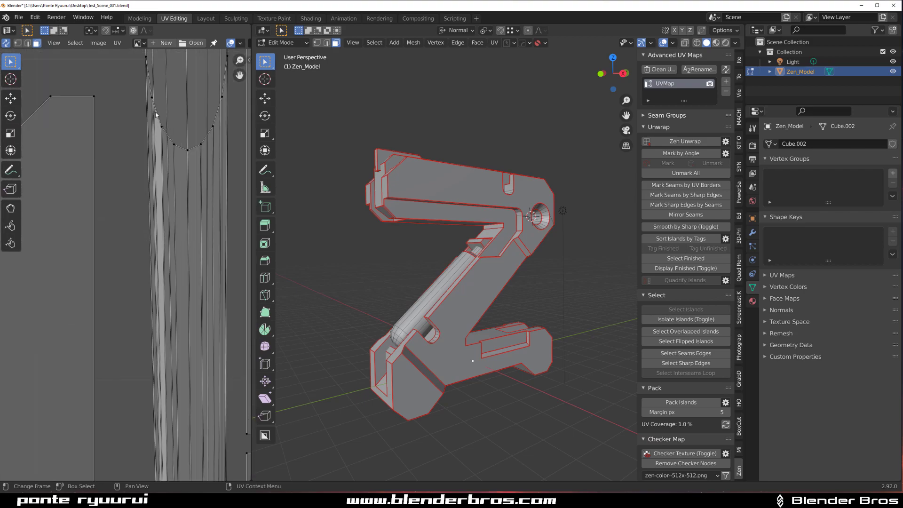
scroll(170, 150, down, 8)
scroll(210, 231, down, 2)
middle_drag(150, 272, 156, 253)
scroll(194, 247, up, 6)
scroll(199, 243, down, 2)
scroll(156, 253, down, 1)
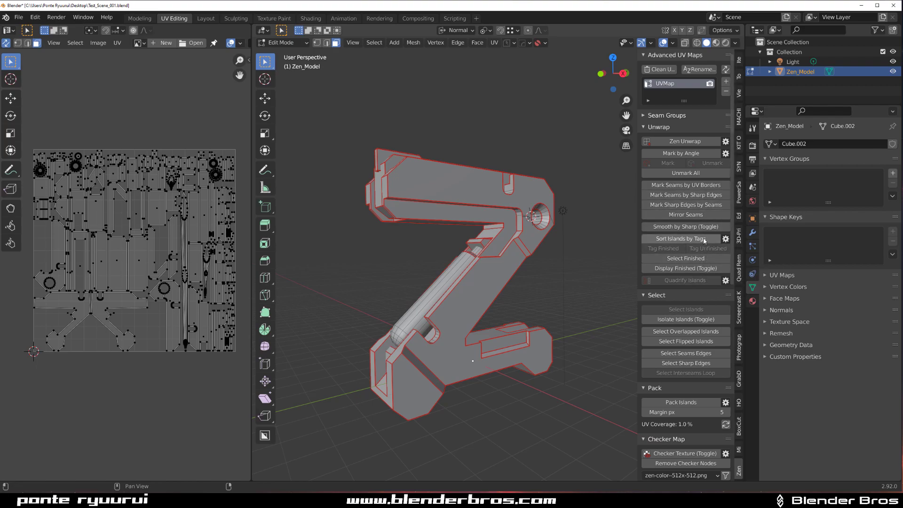
- Select all overlapped UV islands on the model and isolate them with Isolate Islands
click(696, 331)
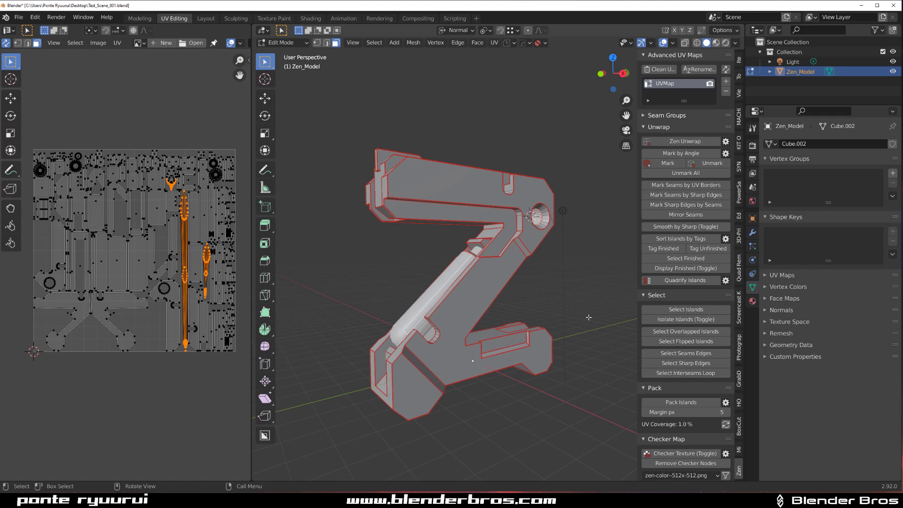
mouse_move(457, 231)
middle_down()
mouse_move(433, 233)
mouse_move(473, 230)
middle_up()
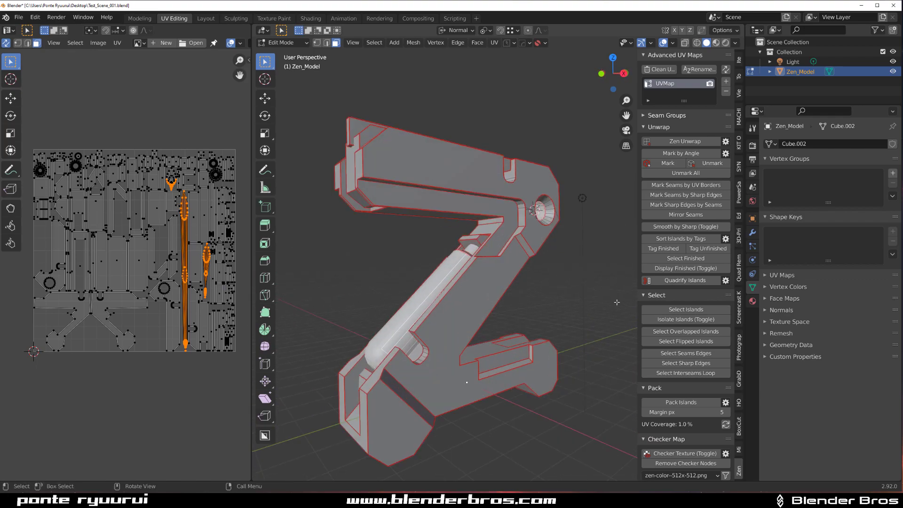
click(715, 319)
- Select lengthwise edges along the large cylinder, its narrow neck and the separate upper cylinder, and mark them as seams
middle_drag(524, 261, 522, 284)
key(2)
click(496, 230)
middle_drag(529, 229, 541, 193)
click(484, 225)
shift+click(484, 348)
middle_drag(486, 360, 468, 307)
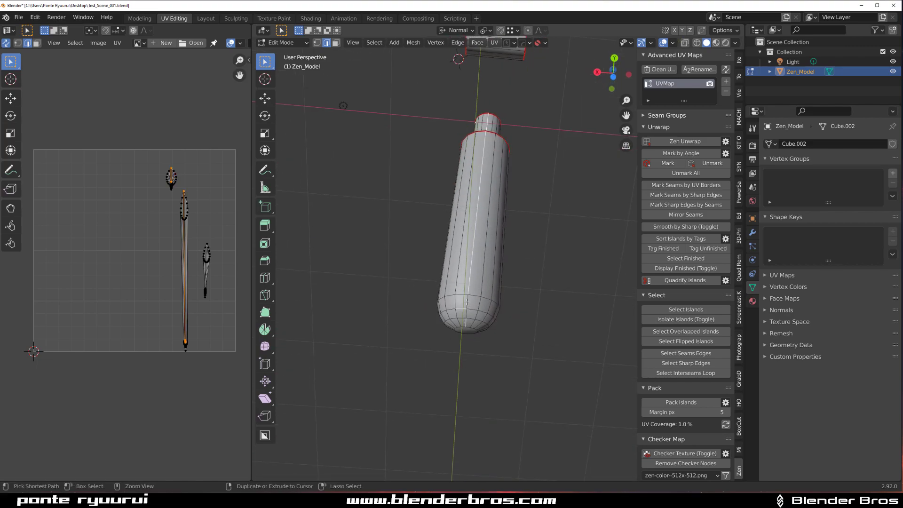
middle_drag(474, 310, 505, 151)
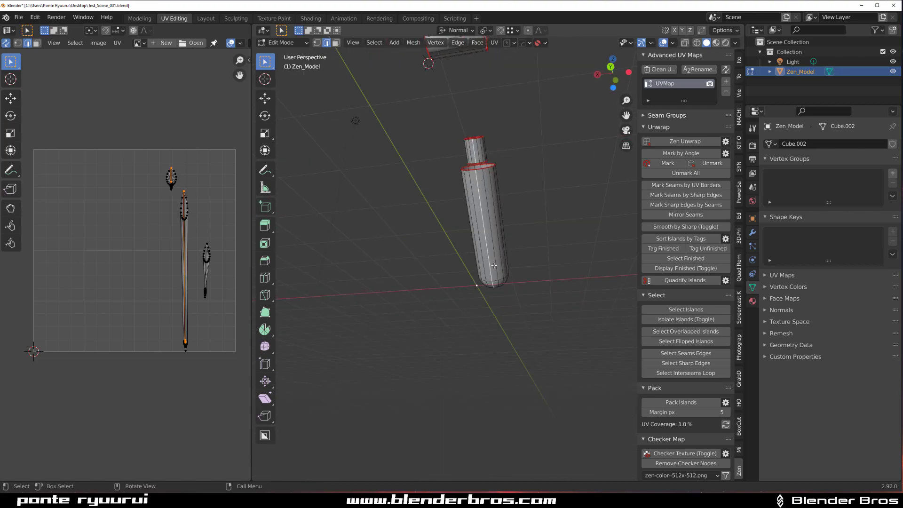
key(Home)
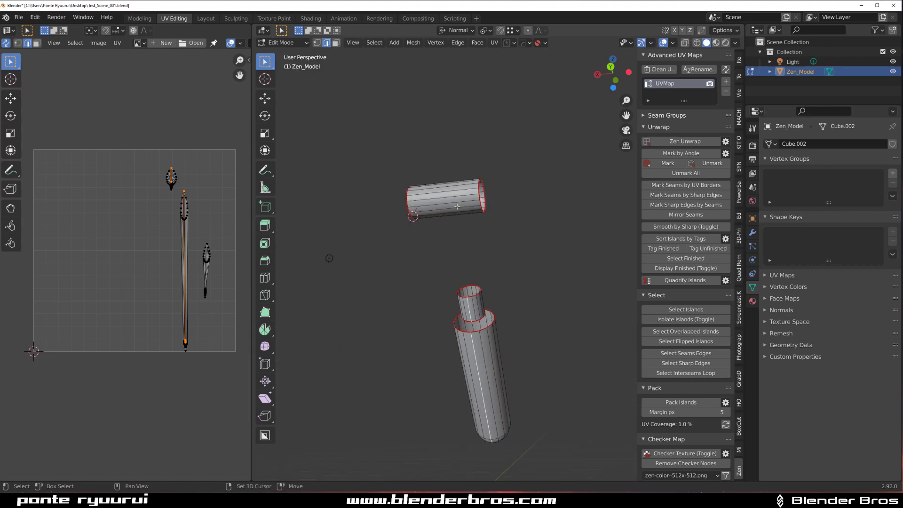
click(663, 165)
- Run Zen Unwrap on the isolated cylinders and inspect the island area of the large cylinder's rounded end
scroll(495, 214, down, 2)
click(684, 141)
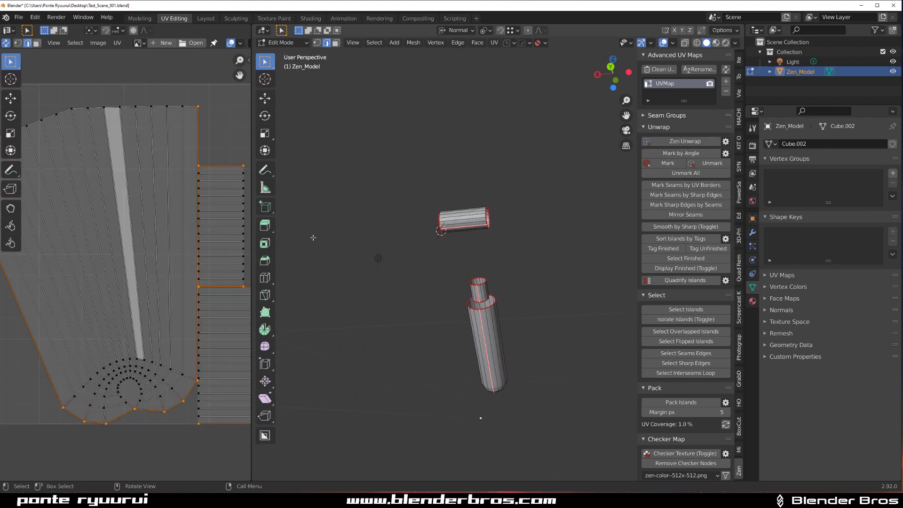
scroll(198, 266, down, 1)
shift+middle_drag(418, 330, 441, 236)
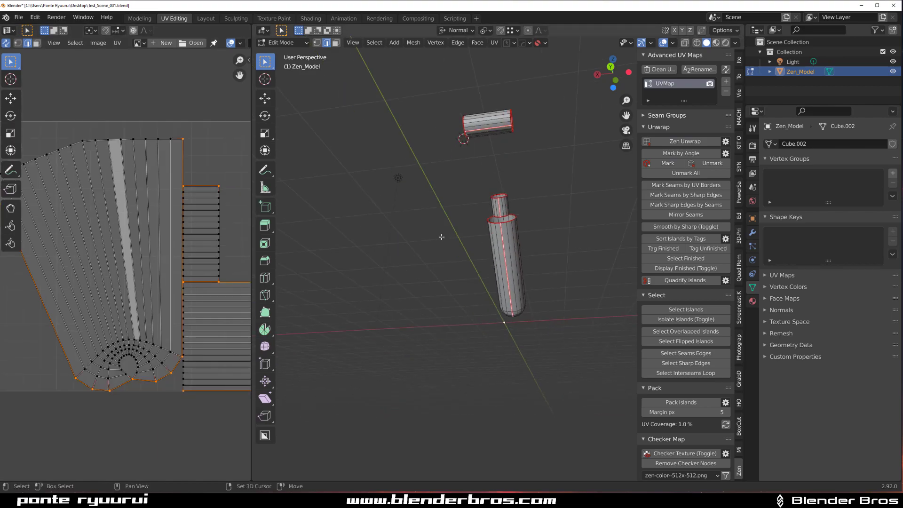
click(132, 369)
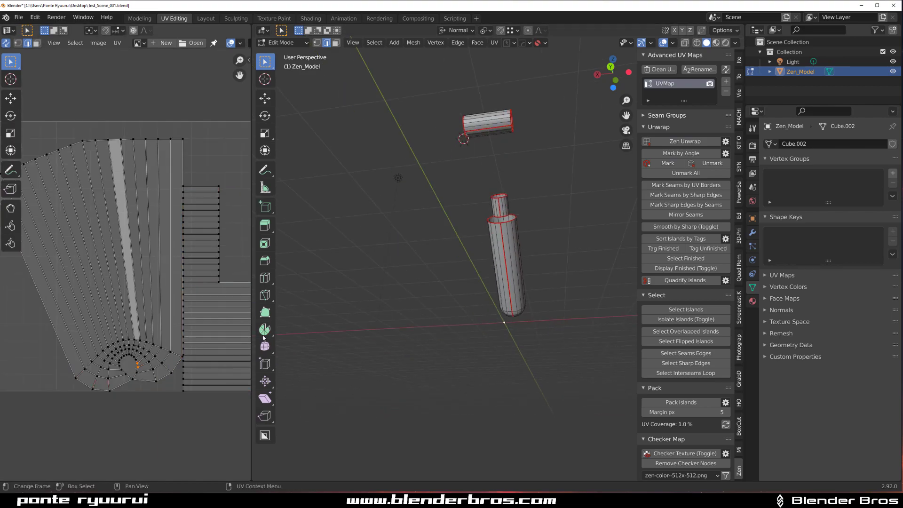
scroll(165, 386, up, 3)
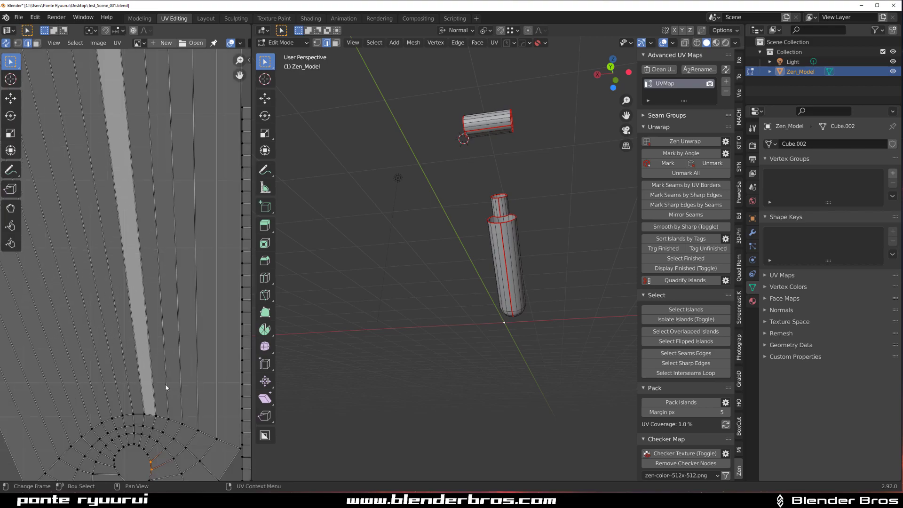
- Mark the flat round cap face at the large cylinder's rounded end as a seam boundary and run Zen Unwrap again
middle_drag(544, 316, 531, 273)
middle_drag(505, 348, 513, 306)
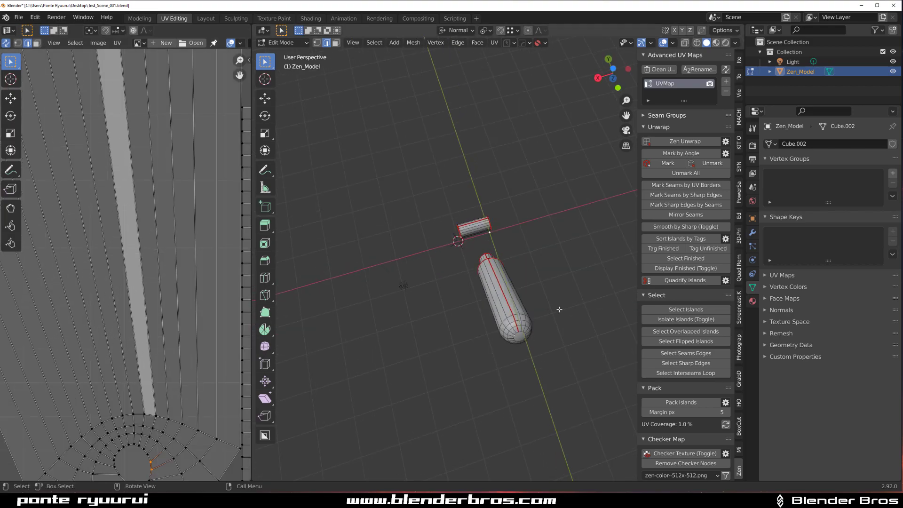
scroll(562, 323, up, 1)
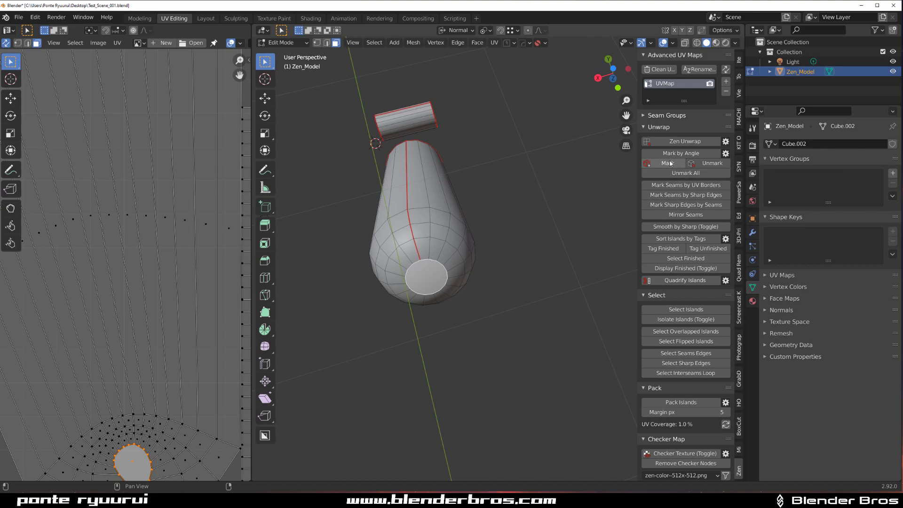
click(668, 163)
click(672, 142)
scroll(170, 281, down, 6)
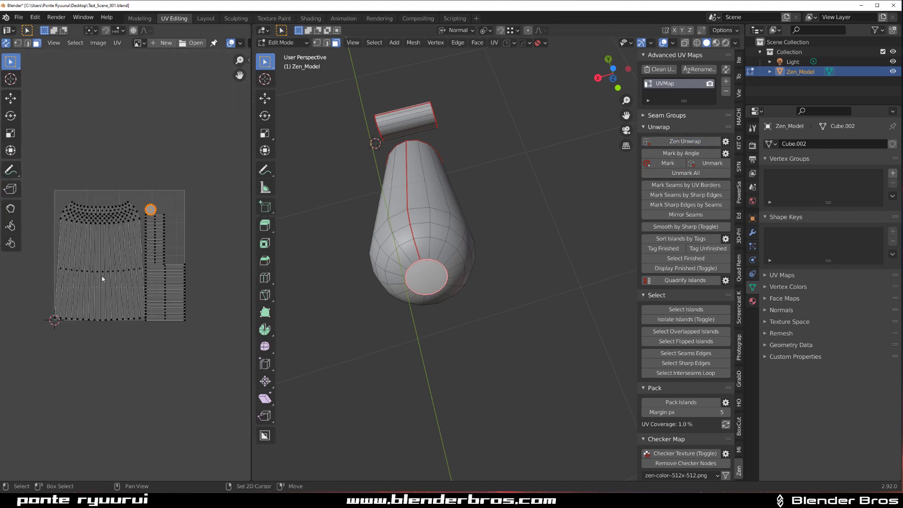
middle_drag(102, 276, 110, 283)
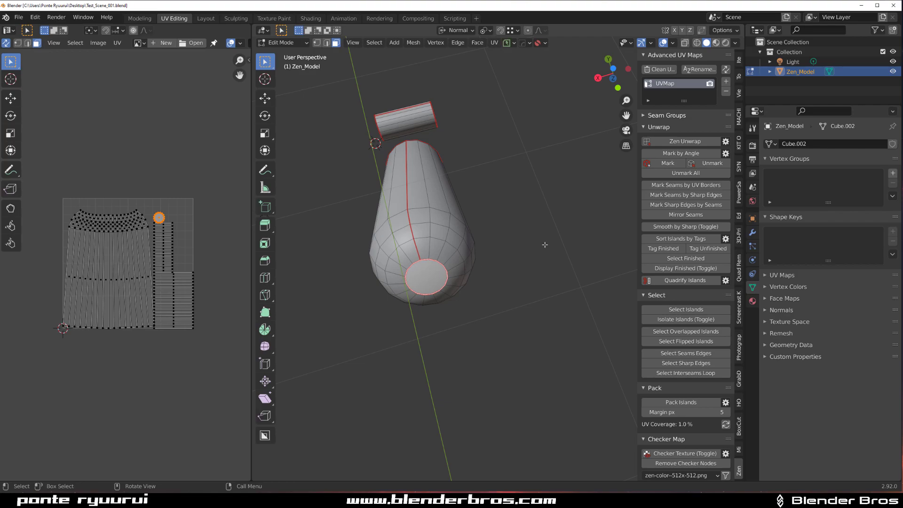
- Turn off island isolation to bring back the full model, and frame it for further editing in Edit Mode
click(691, 321)
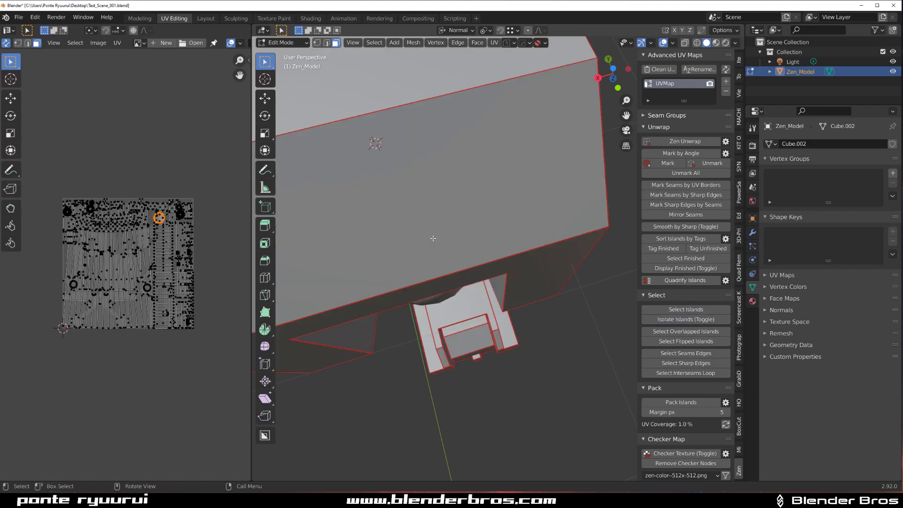
middle_drag(430, 214, 498, 256)
key(Tab)
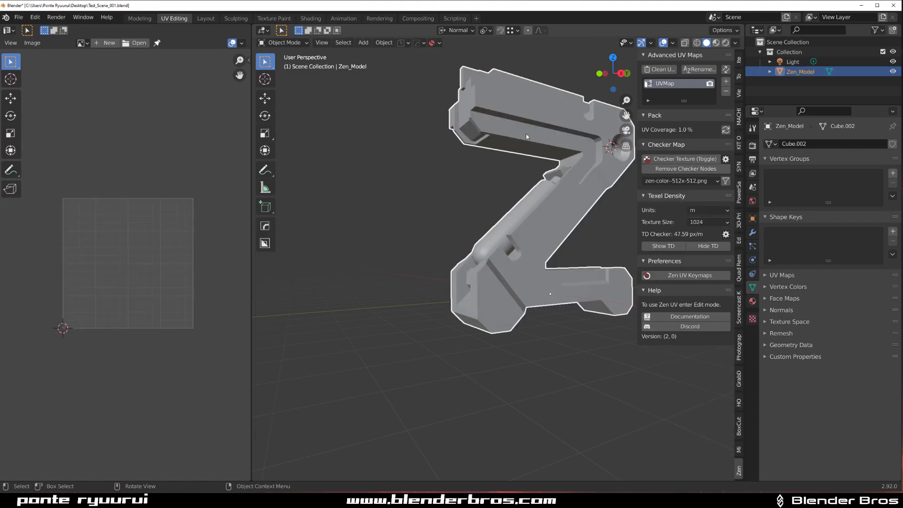
shift+middle_drag(498, 185, 435, 187)
scroll(436, 187, up, 2)
key(Tab)
- Select every face of the model and run Pack Islands on the full UV layout
click(584, 108)
scroll(154, 306, down, 1)
middle_drag(154, 306, 157, 338)
key(a)
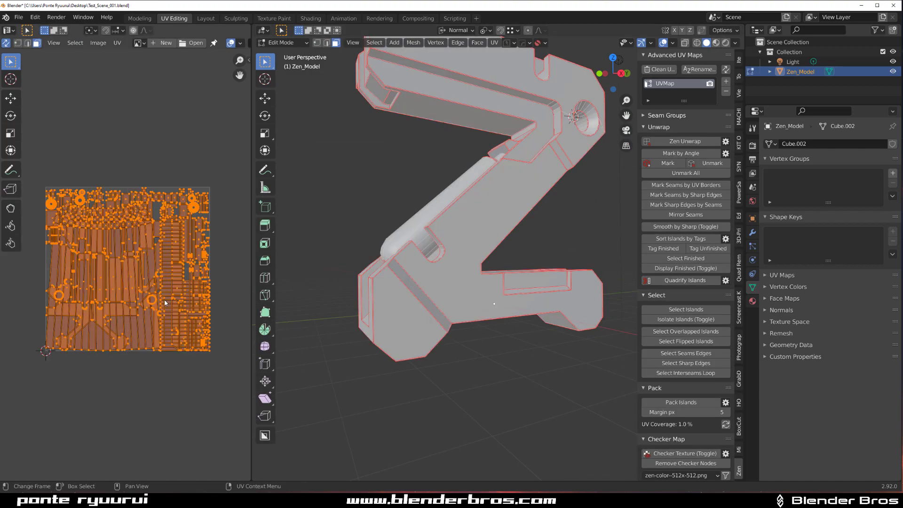
click(686, 403)
scroll(101, 281, down, 3)
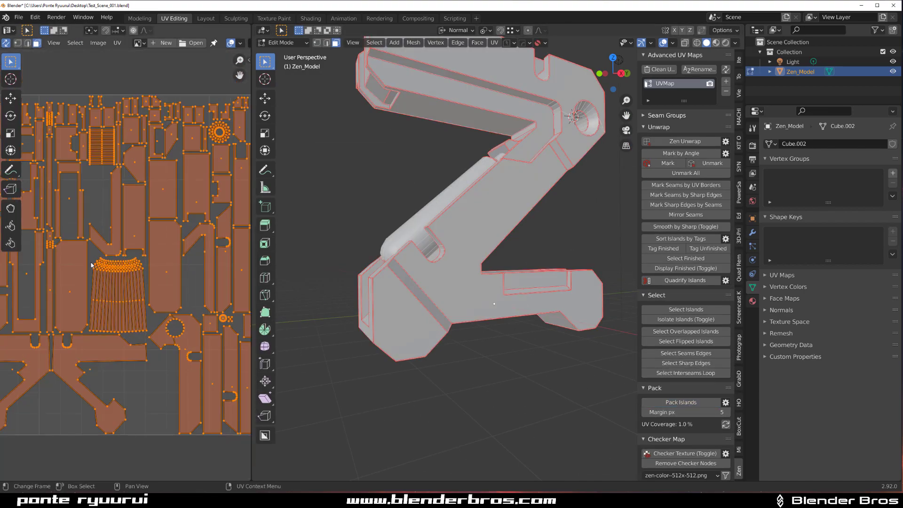
- Select faces in the large cylinder's UV island and the ring-shaped islands, and straighten those islands with Quadrify Islands
click(116, 280)
scroll(121, 282, up, 1)
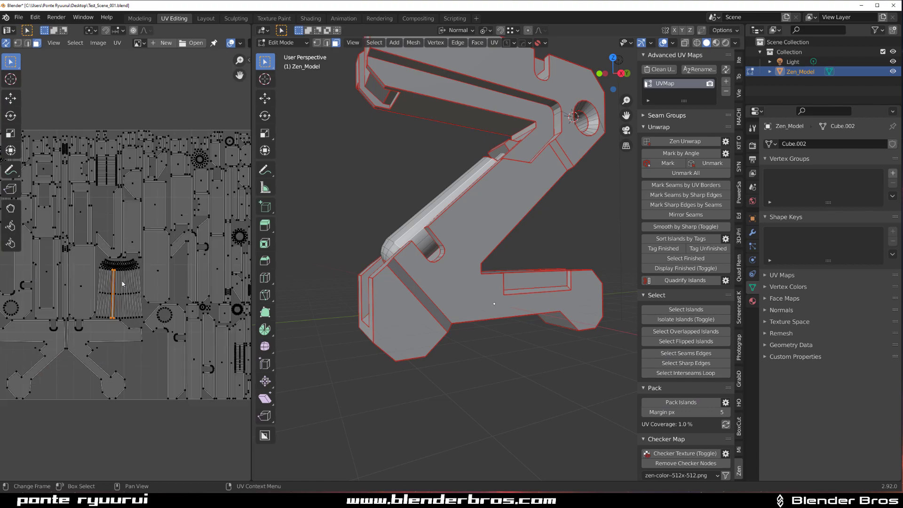
shift+click(239, 231)
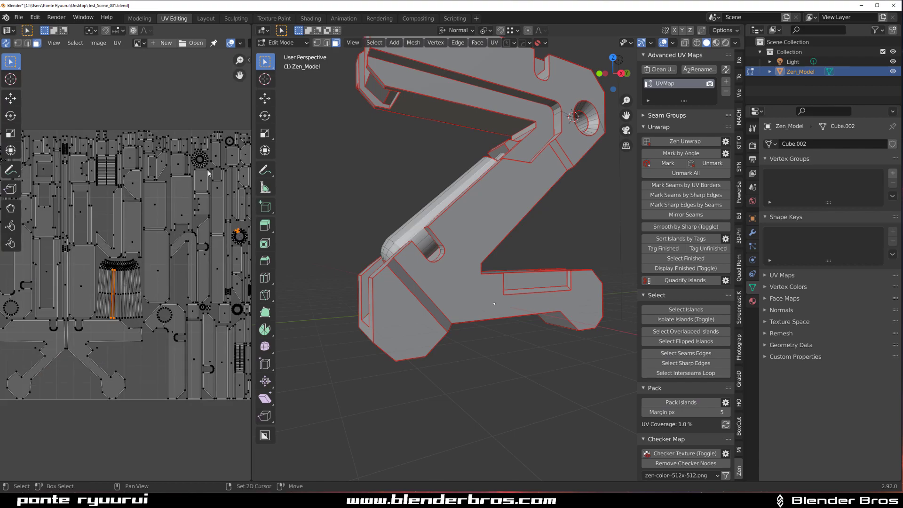
shift+click(204, 165)
middle_drag(204, 165, 173, 229)
scroll(187, 244, up, 5)
scroll(188, 282, down, 5)
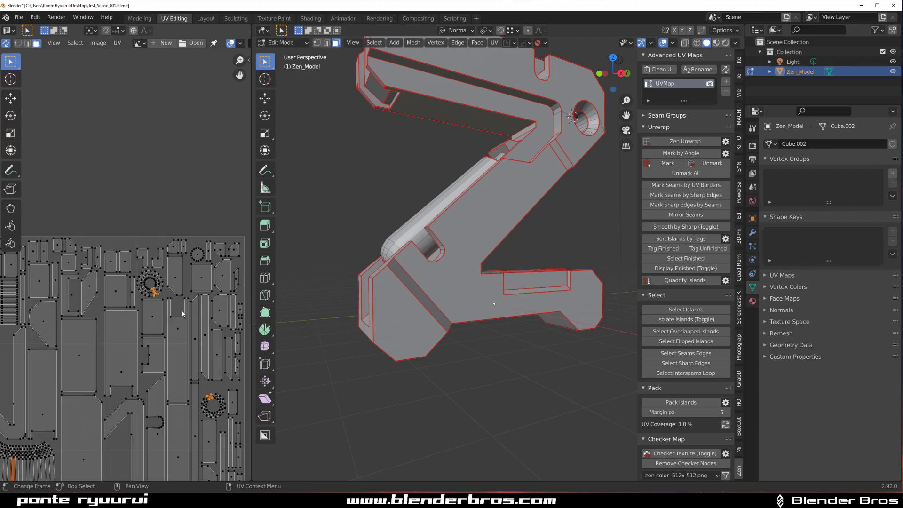
middle_drag(200, 322, 153, 245)
scroll(153, 245, up, 5)
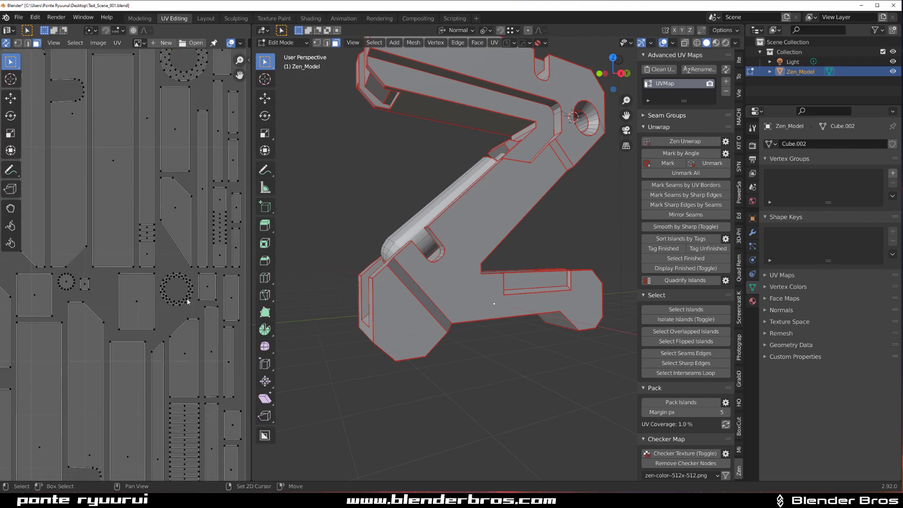
scroll(181, 382, down, 3)
middle_drag(160, 276, 235, 390)
middle_drag(65, 237, 222, 290)
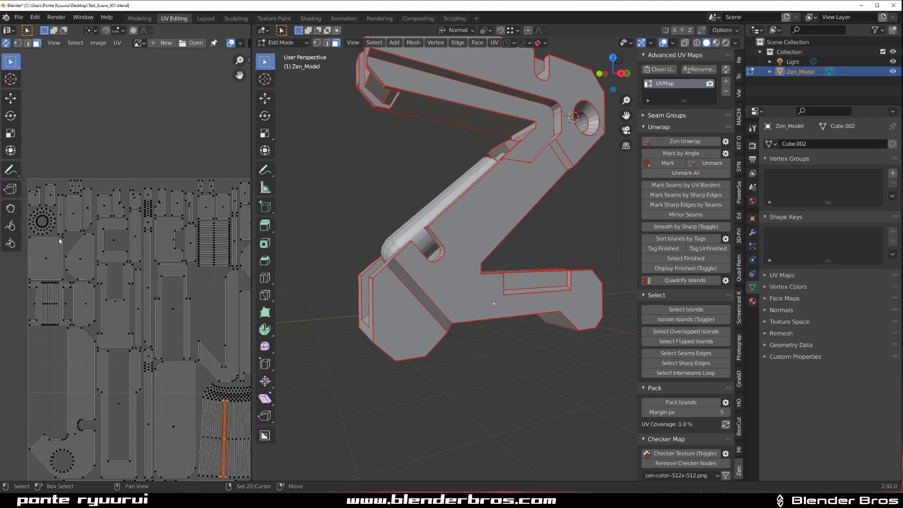
scroll(52, 228, down, 4)
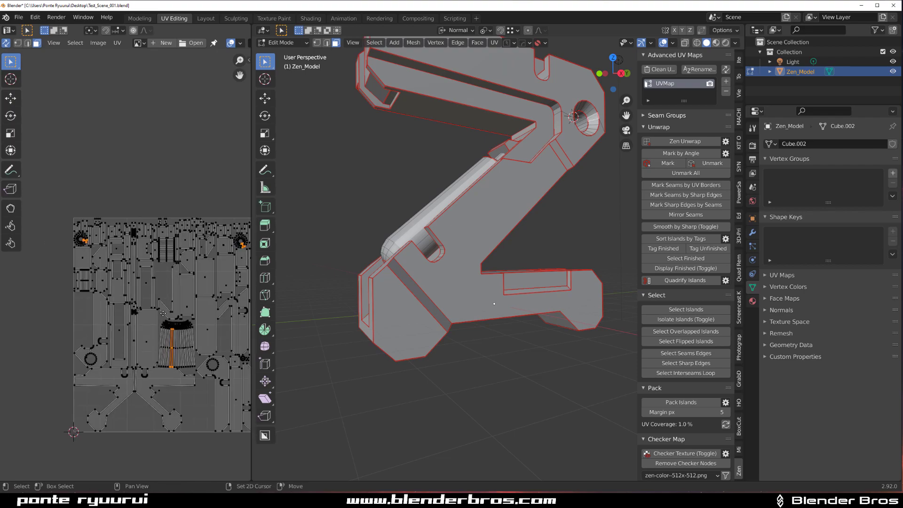
click(679, 280)
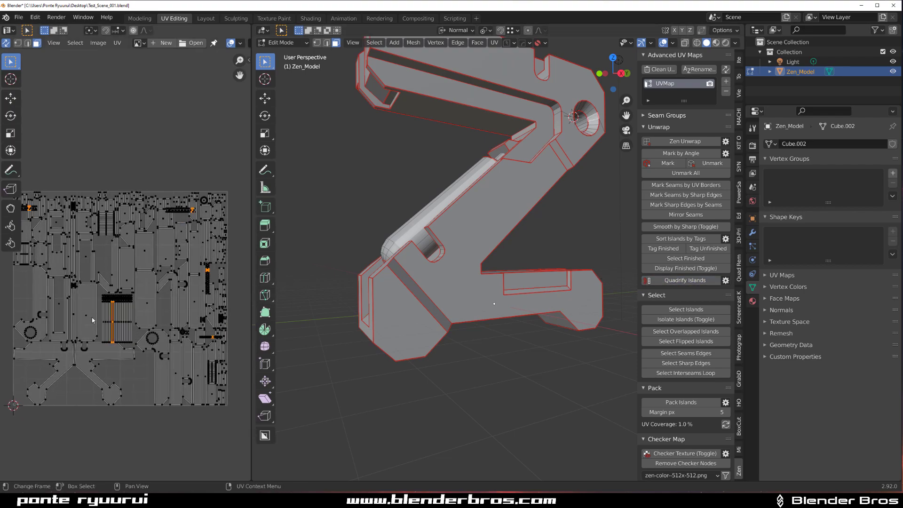
- Select all UV islands and repack them together with the quadrified ones
key(a)
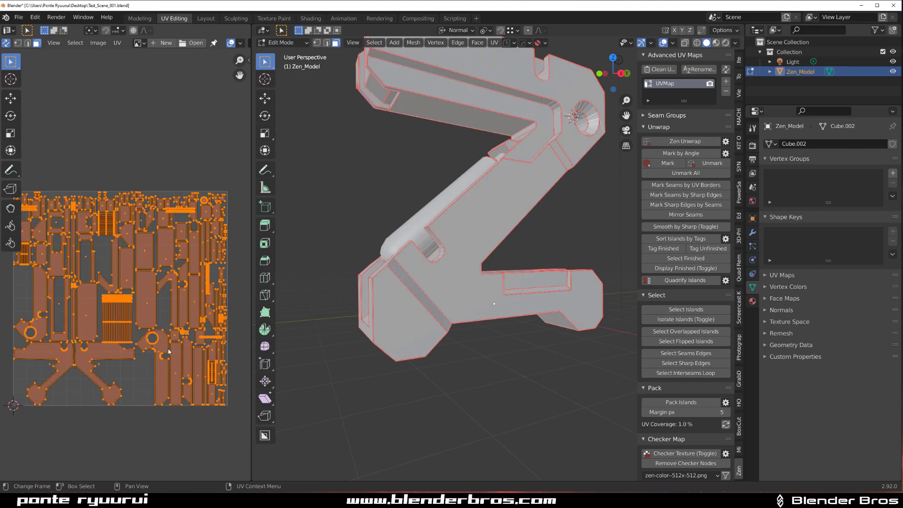
click(681, 403)
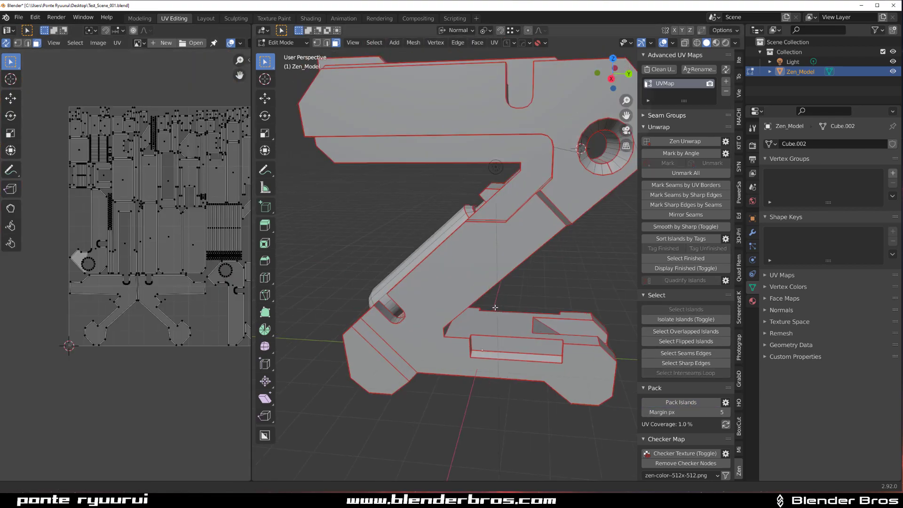
- Select the adjoining flat side faces from foot to top arm, unmark the seams between them and unwrap them as one island
middle_drag(494, 307, 487, 264)
scroll(362, 372, up, 3)
mouse_move(326, 304)
middle_down()
mouse_move(293, 309)
mouse_move(316, 298)
middle_up()
click(293, 309)
scroll(315, 299, down, 5)
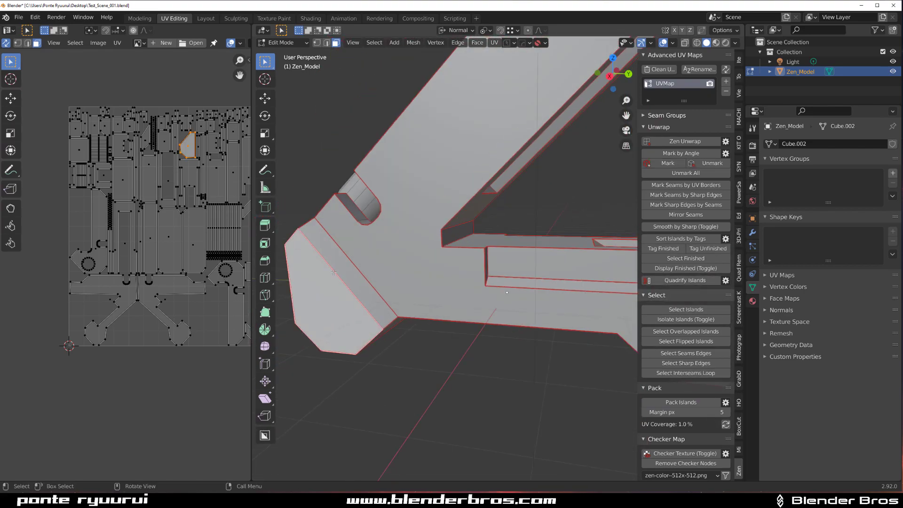
middle_drag(401, 280, 438, 280)
scroll(438, 280, up, 3)
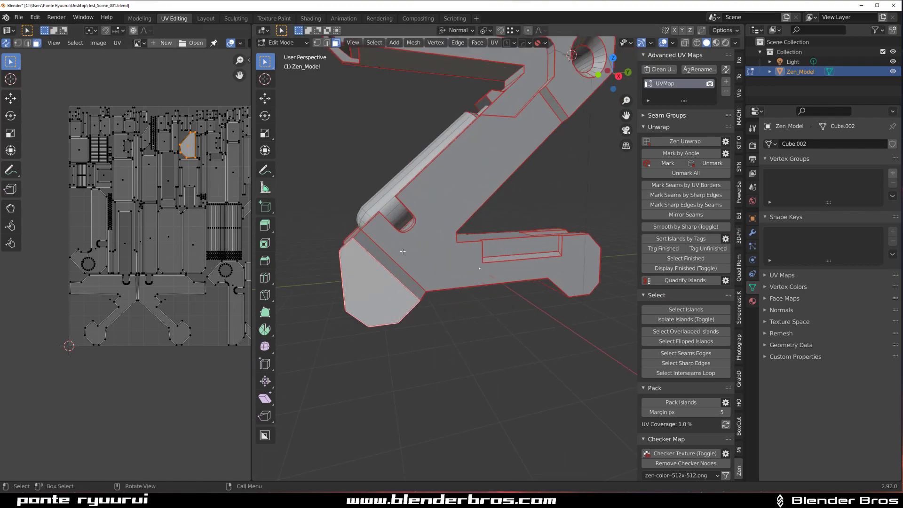
ctrl+click(425, 249)
shift+middle_drag(435, 235, 388, 344)
ctrl+click(518, 188)
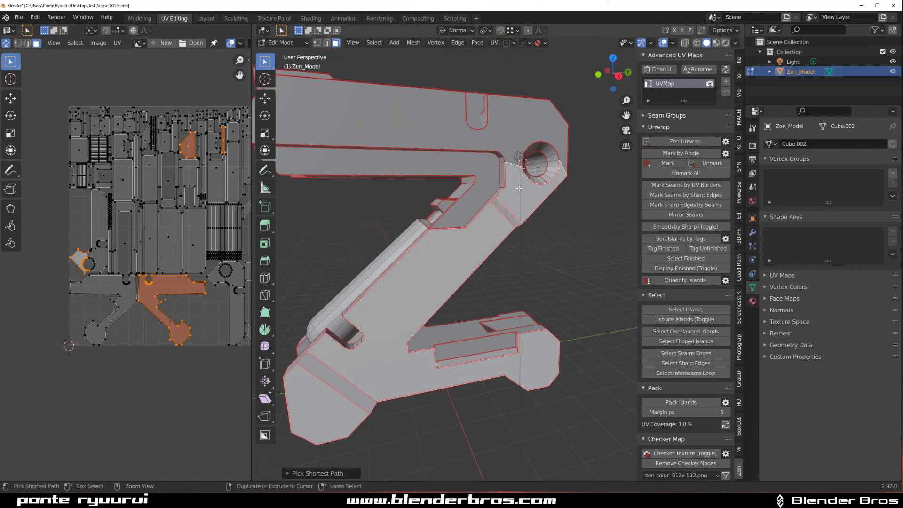
ctrl+click(502, 143)
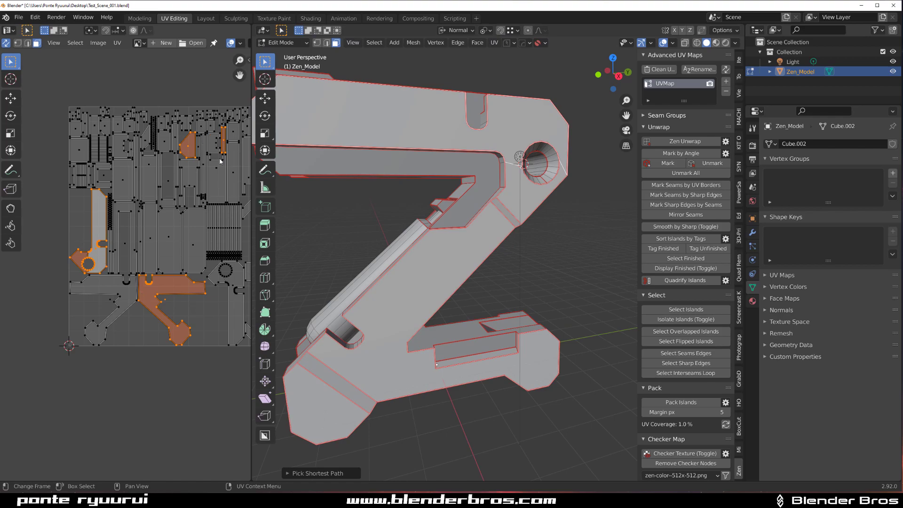
middle_drag(190, 283, 148, 253)
middle_drag(538, 241, 644, 157)
click(659, 141)
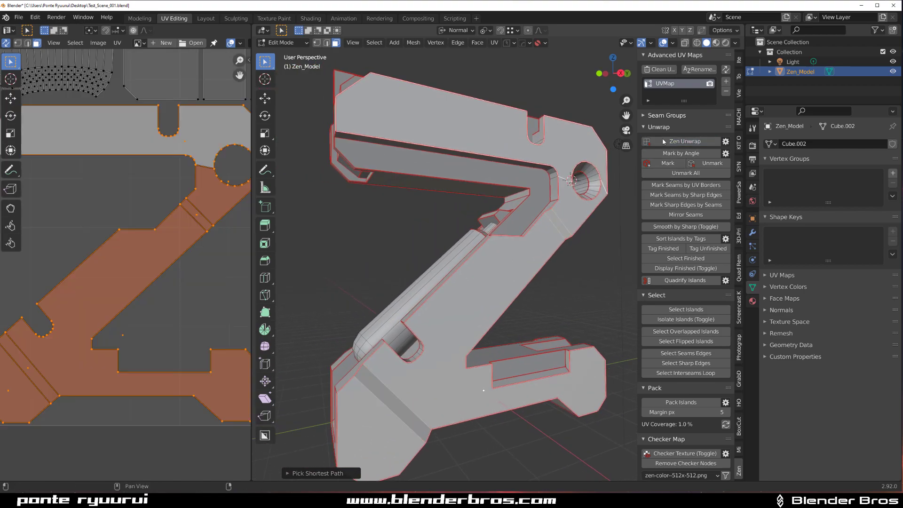
- Select the adjoining flat side faces on the model's opposite side, from foot to top arm, and run Zen Unwrap on them
scroll(144, 221, down, 3)
middle_drag(452, 198, 500, 138)
click(500, 138)
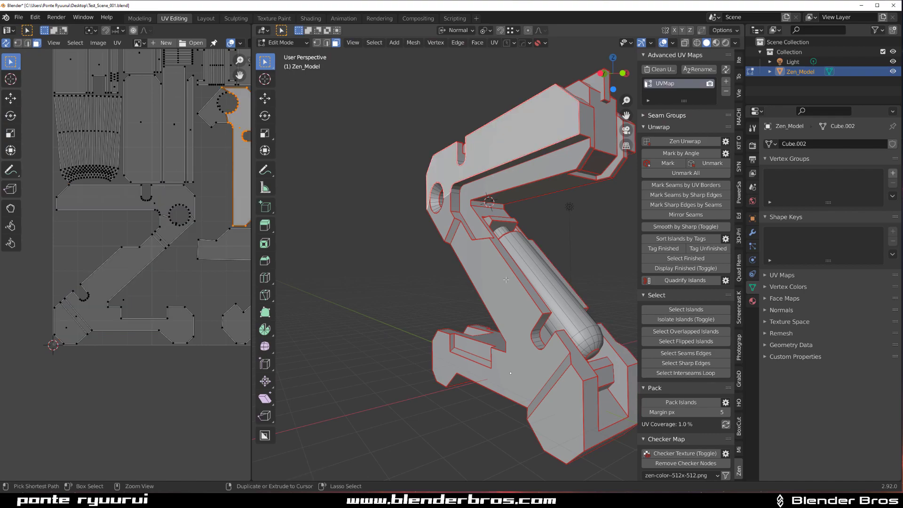
ctrl+click(507, 279)
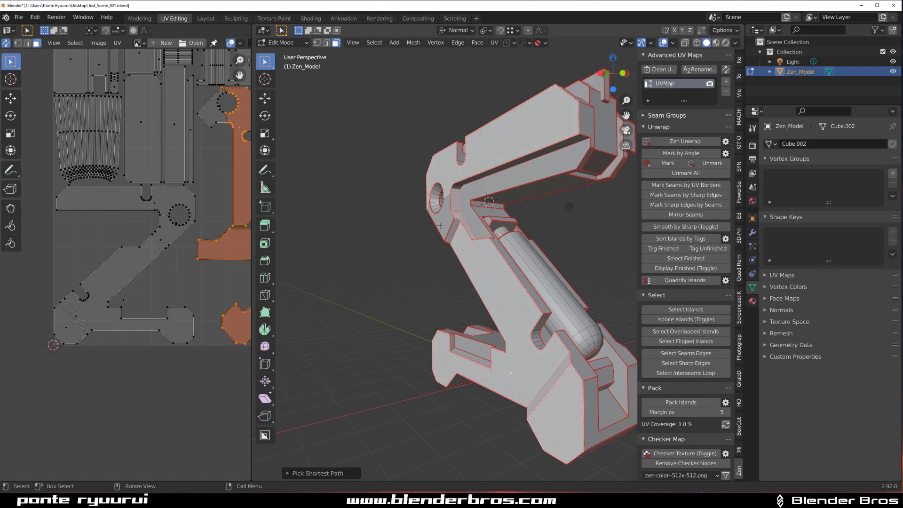
key(l)
click(685, 141)
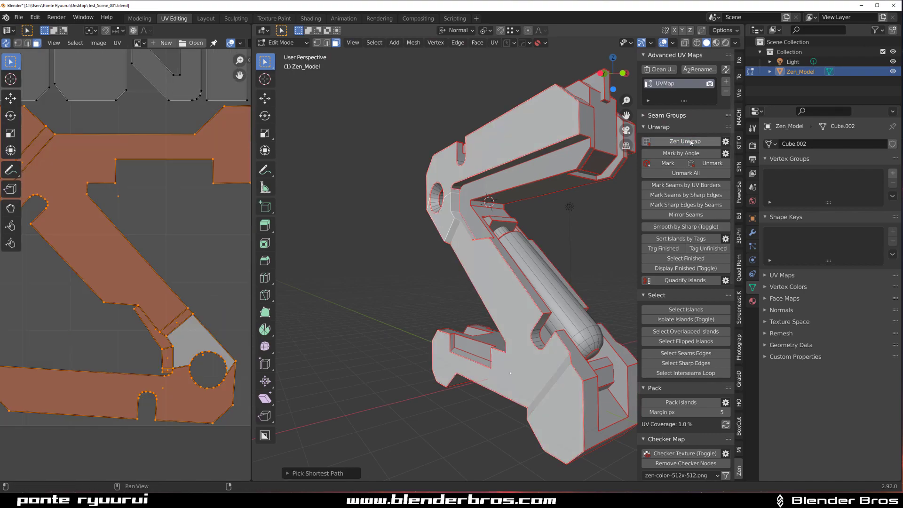
- Select the two adjoining long faces inside the foot's rectangular side recess and unwrap them as one island with Zen Unwrap
scroll(96, 270, down, 5)
middle_drag(511, 228, 337, 226)
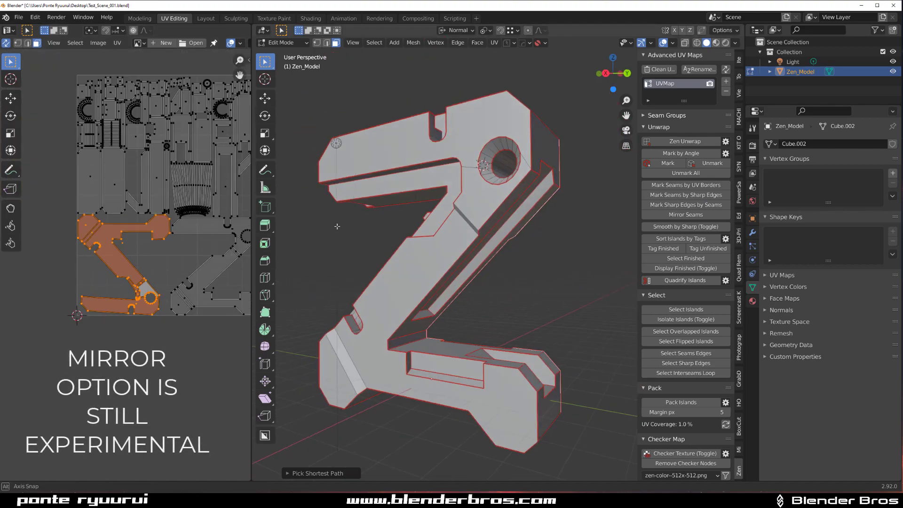
scroll(336, 226, down, 1)
middle_drag(401, 246, 469, 247)
shift+middle_drag(468, 310, 447, 237)
scroll(447, 238, up, 2)
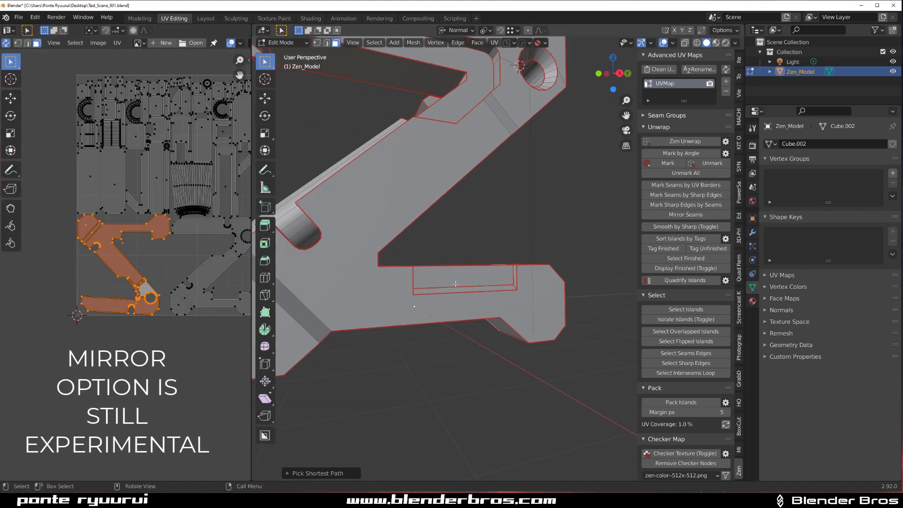
click(455, 284)
shift+click(456, 290)
click(671, 142)
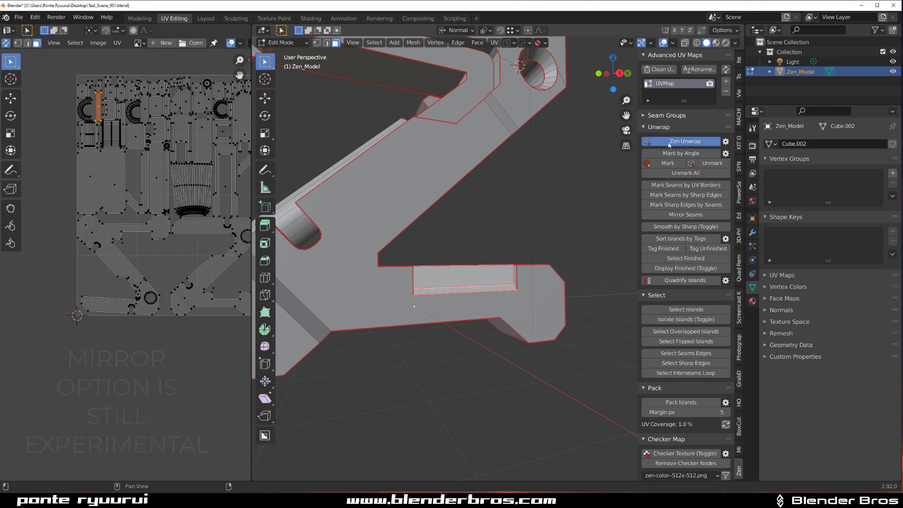
middle_drag(430, 237, 422, 232)
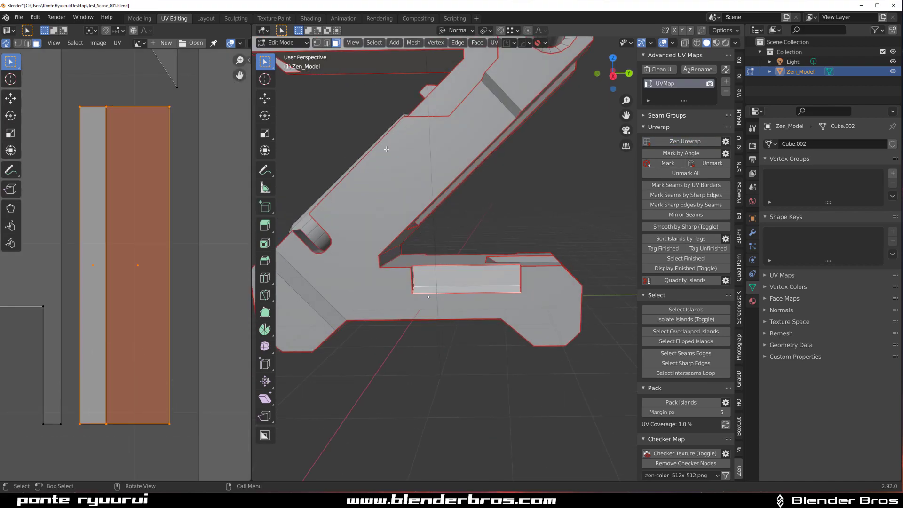
- Pick faces on both large Z-shaped side islands and extend the selection to the complete islands with Select Islands
scroll(402, 150, down, 6)
scroll(169, 243, down, 8)
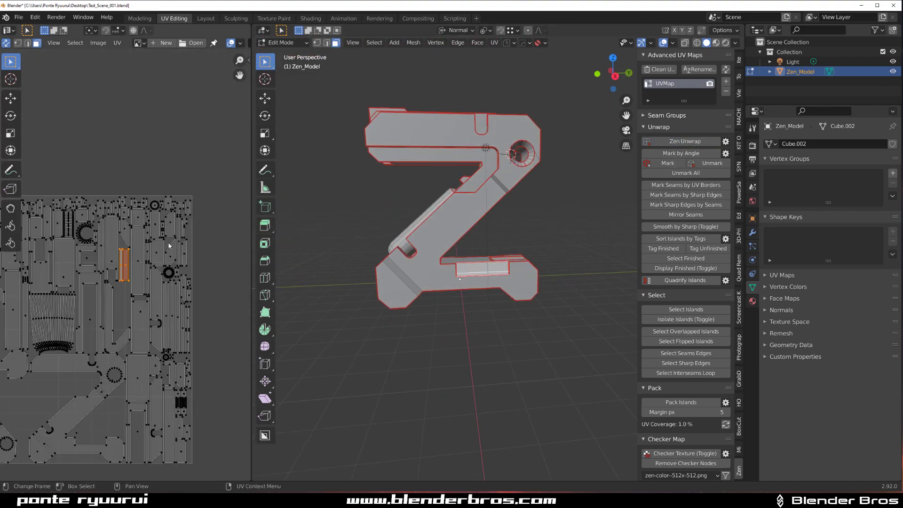
middle_drag(104, 312, 159, 246)
scroll(145, 247, down, 3)
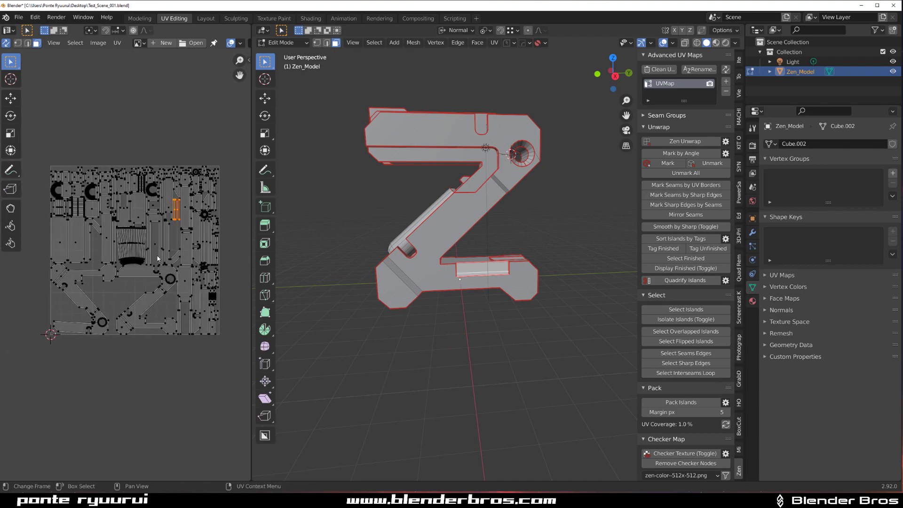
middle_drag(139, 268, 157, 264)
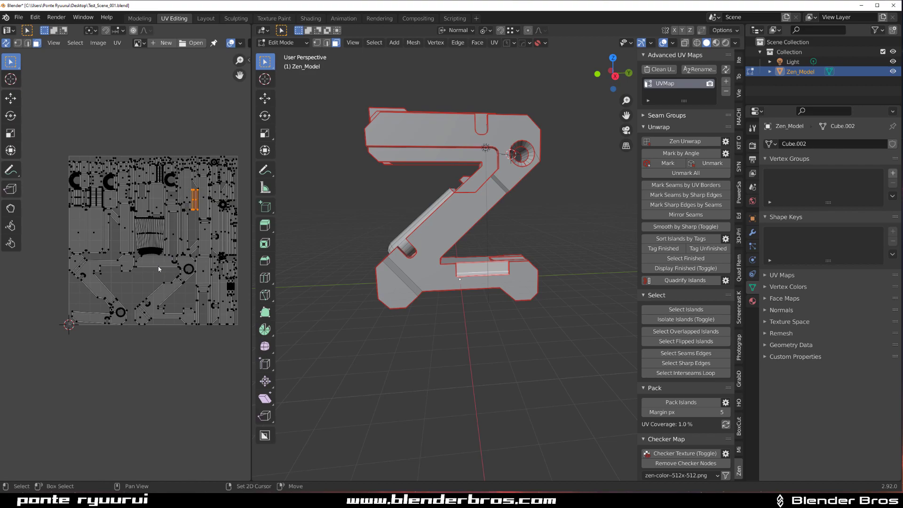
click(121, 267)
scroll(122, 266, up, 3)
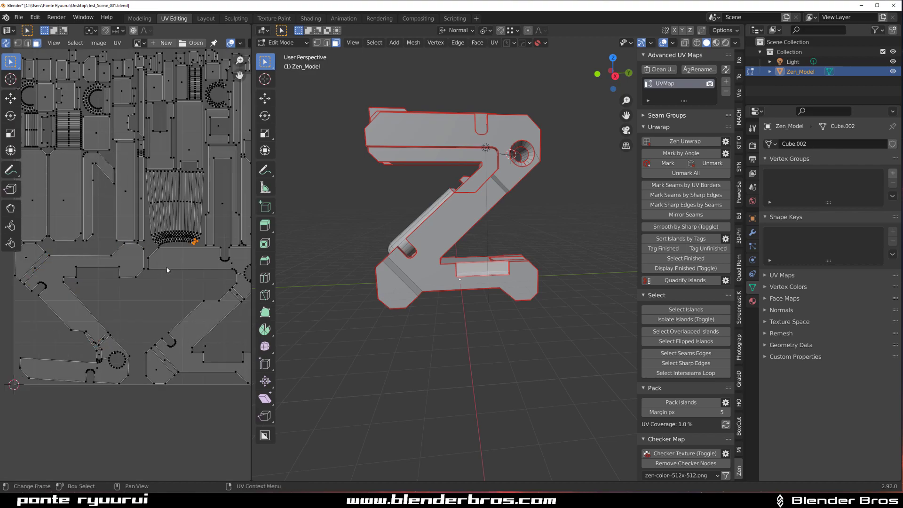
scroll(188, 266, down, 3)
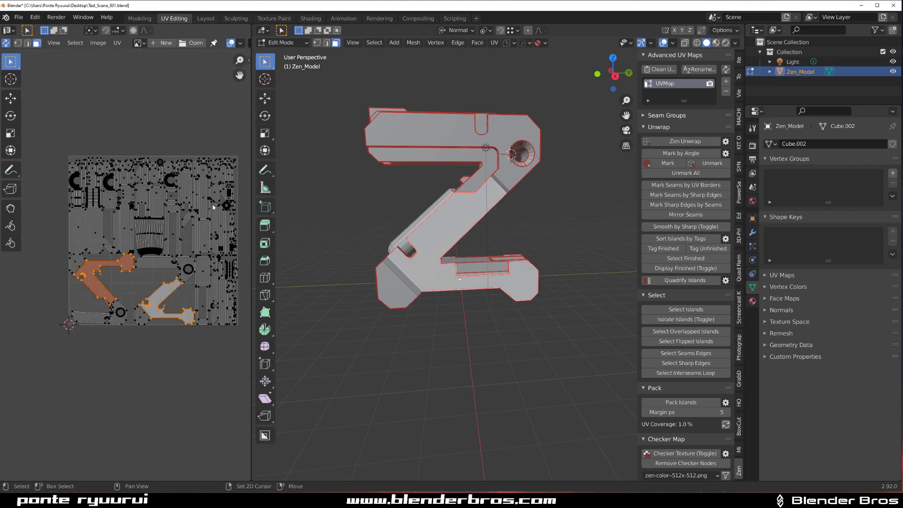
scroll(376, 200, up, 3)
middle_drag(385, 192, 461, 219)
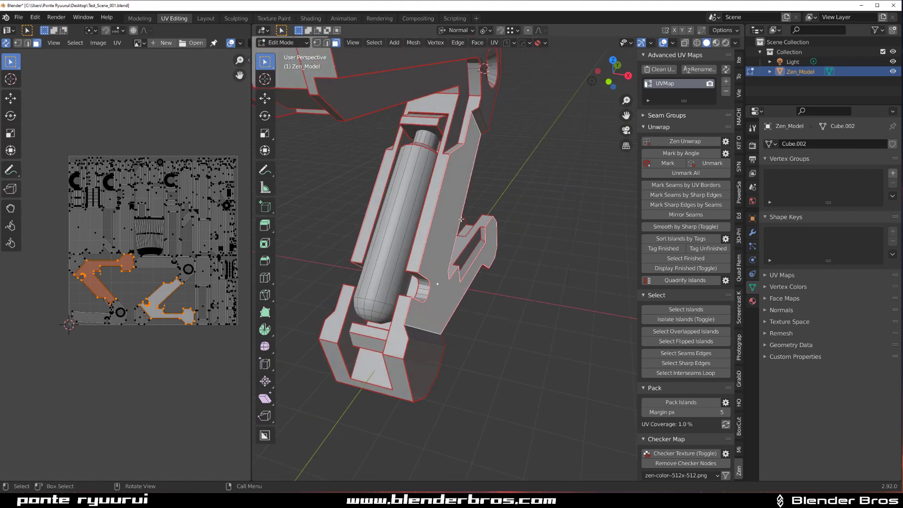
shift+click(407, 228)
middle_drag(406, 240, 466, 238)
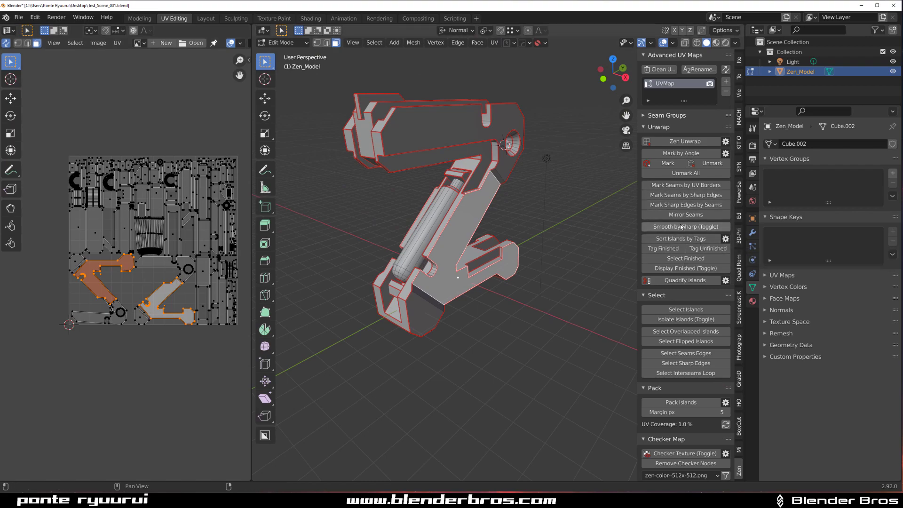
click(686, 309)
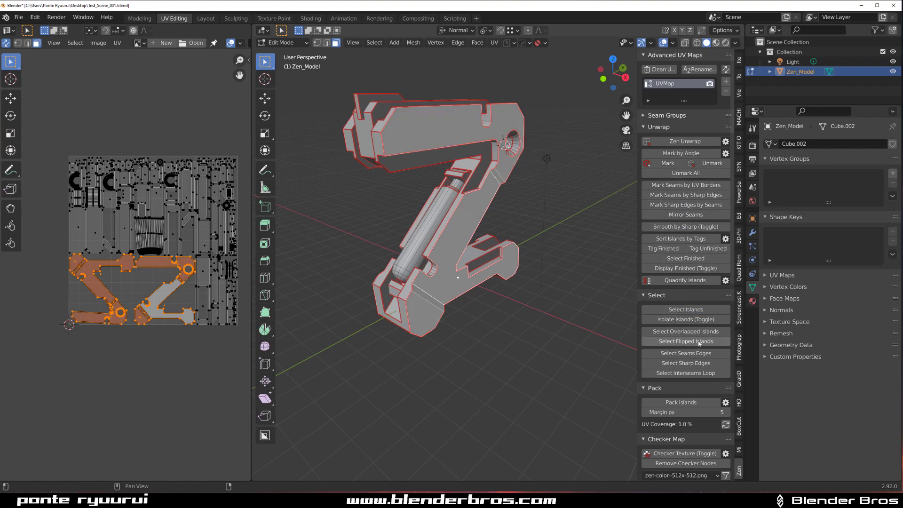
- Tag the selected Z-shaped side islands as Finished so they sort outside the UV tile, and save the file
click(660, 249)
scroll(141, 277, down, 2)
middle_drag(184, 282, 117, 281)
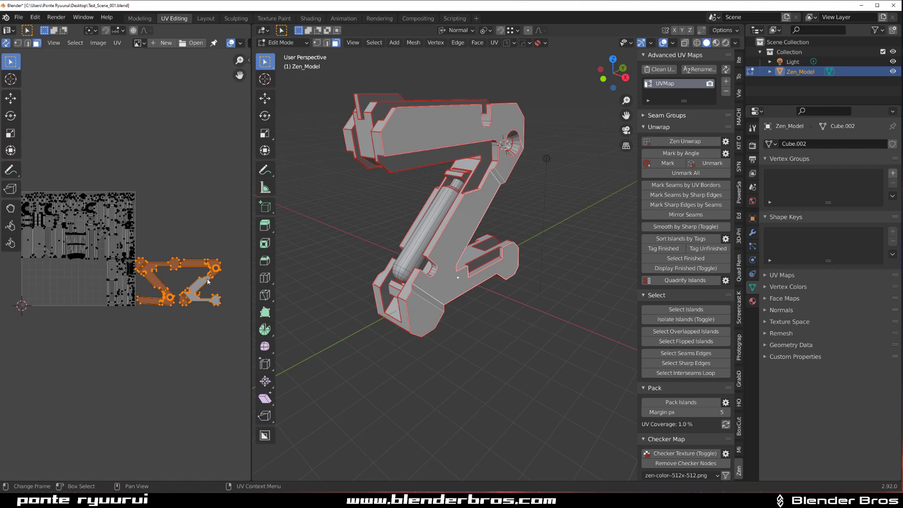
scroll(140, 284, up, 3)
middle_drag(113, 290, 193, 313)
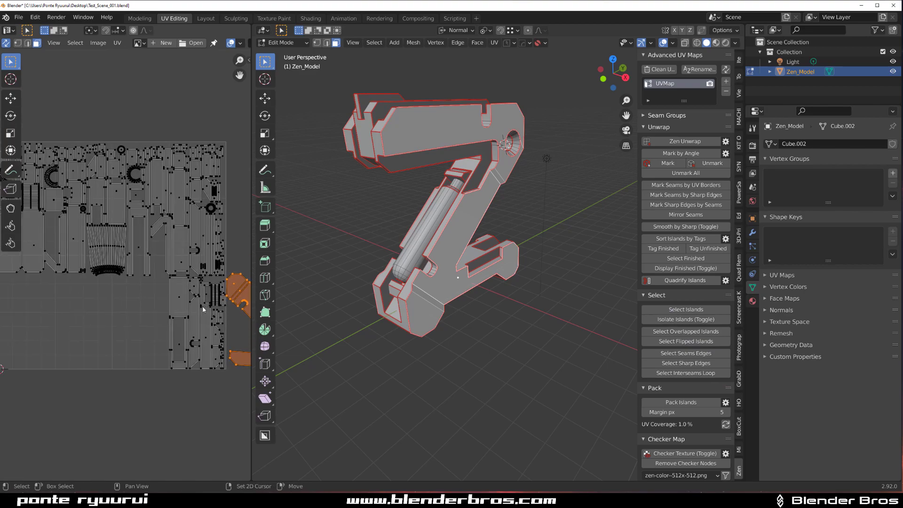
scroll(185, 264, down, 3)
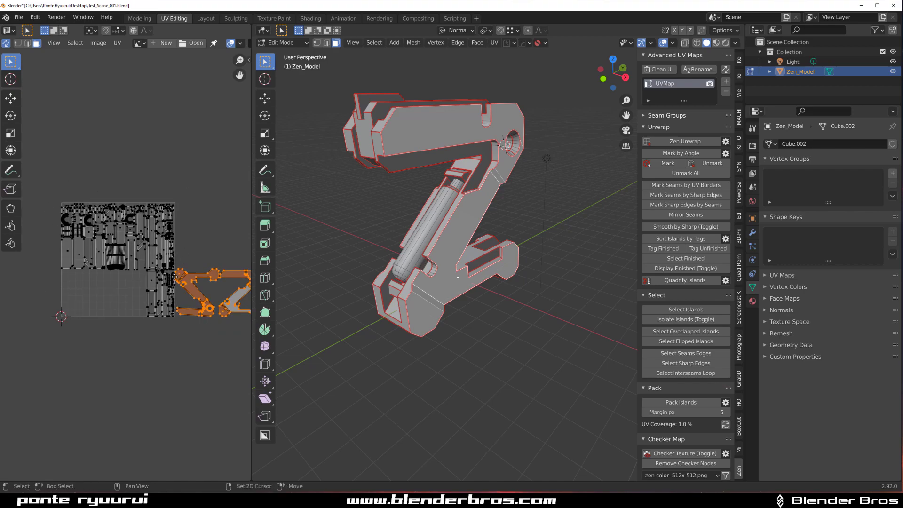
scroll(204, 280, up, 5)
middle_drag(204, 280, 117, 299)
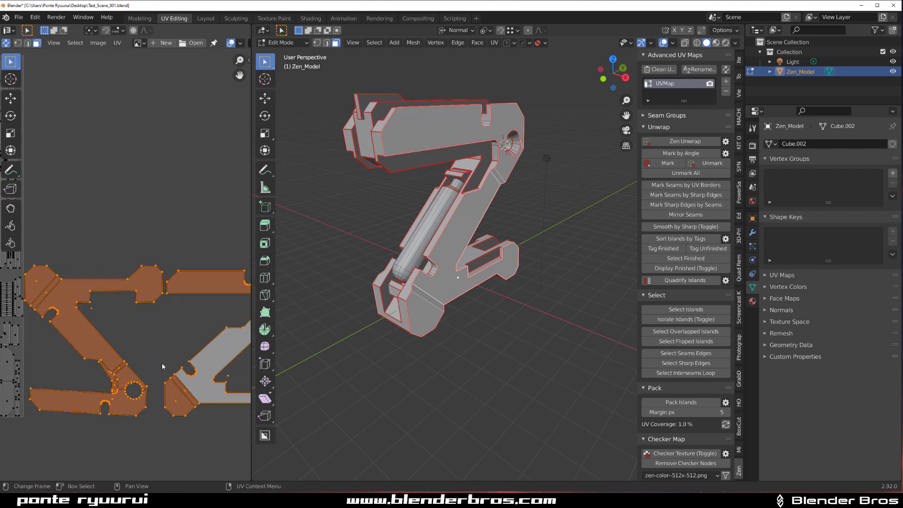
scroll(164, 352, down, 3)
scroll(173, 341, up, 1)
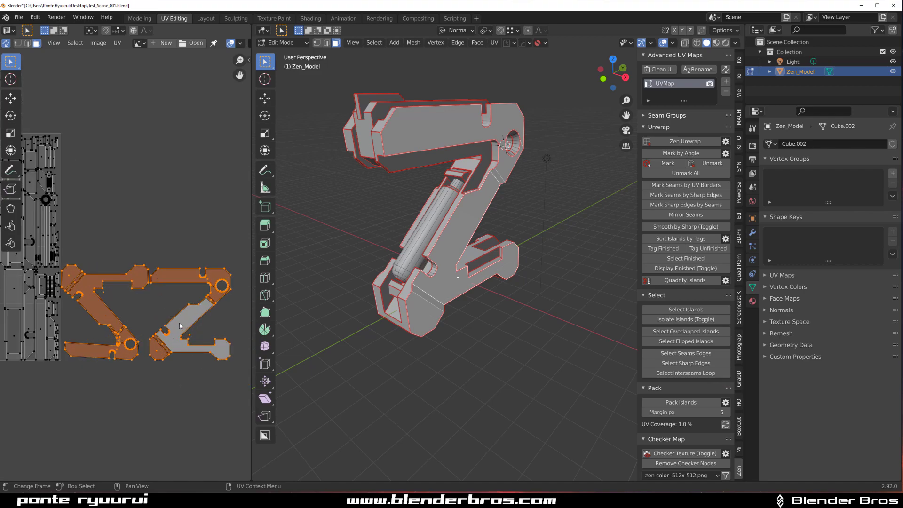
key(ctrl+s)
- Turn on Display Finished for the model and open the settings of Sort Islands by Tags
scroll(166, 331, down, 4)
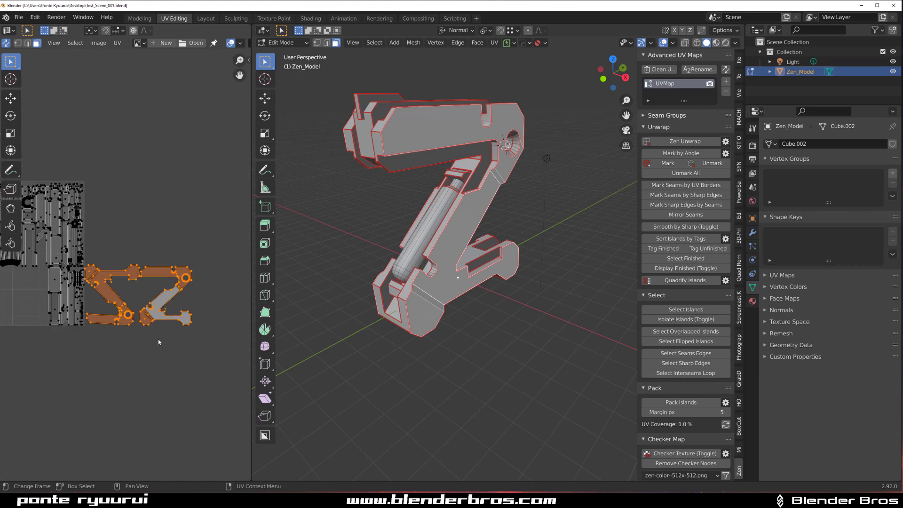
middle_drag(190, 292, 137, 278)
scroll(201, 294, up, 1)
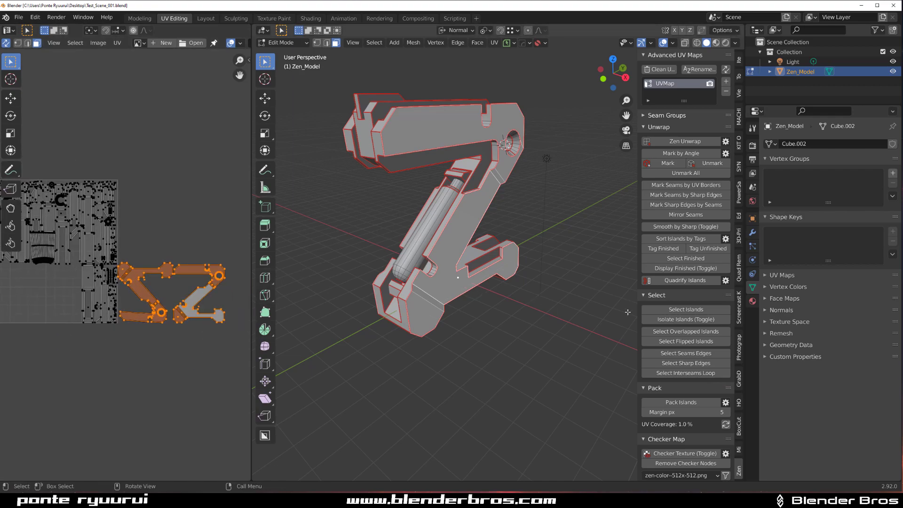
middle_drag(623, 286, 701, 284)
click(682, 268)
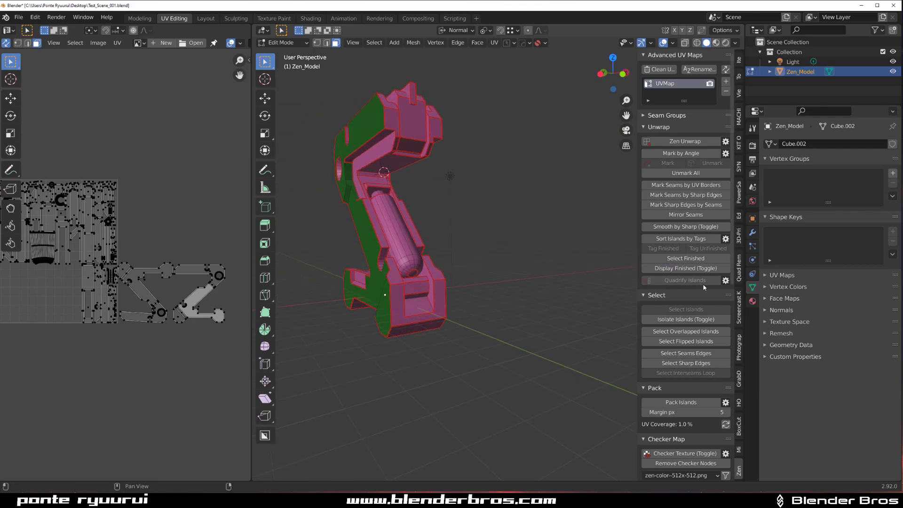
click(725, 239)
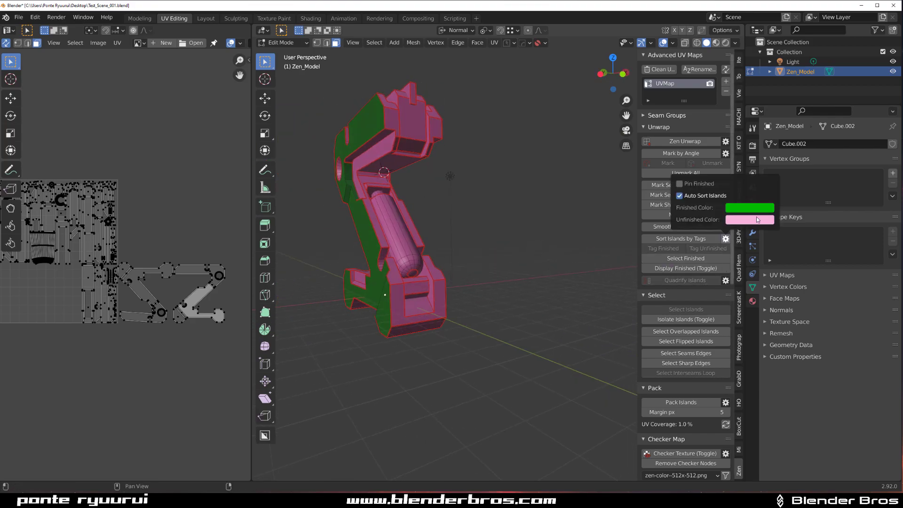
- Examine the finished and unfinished island colouring on the top arm, cylinder, side faces and foot
middle_drag(472, 249, 391, 246)
scroll(423, 243, up, 2)
mouse_move(470, 239)
shift+middle_down()
mouse_move(480, 309)
mouse_move(466, 238)
shift+middle_up()
middle_drag(451, 201, 473, 213)
scroll(451, 202, up, 3)
shift+middle_drag(406, 165, 510, 235)
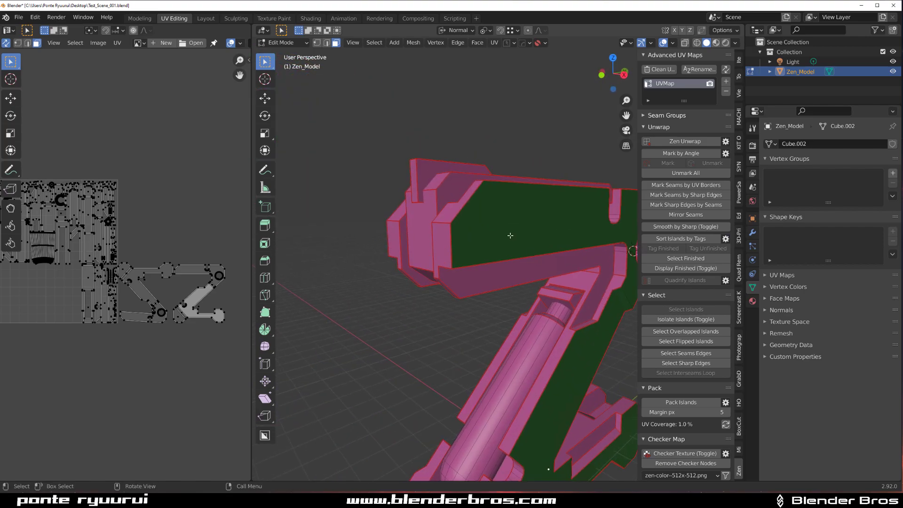
scroll(511, 235, down, 4)
scroll(499, 242, up, 3)
middle_drag(419, 267, 390, 268)
shift+middle_drag(505, 331, 461, 242)
shift+middle_drag(417, 283, 459, 298)
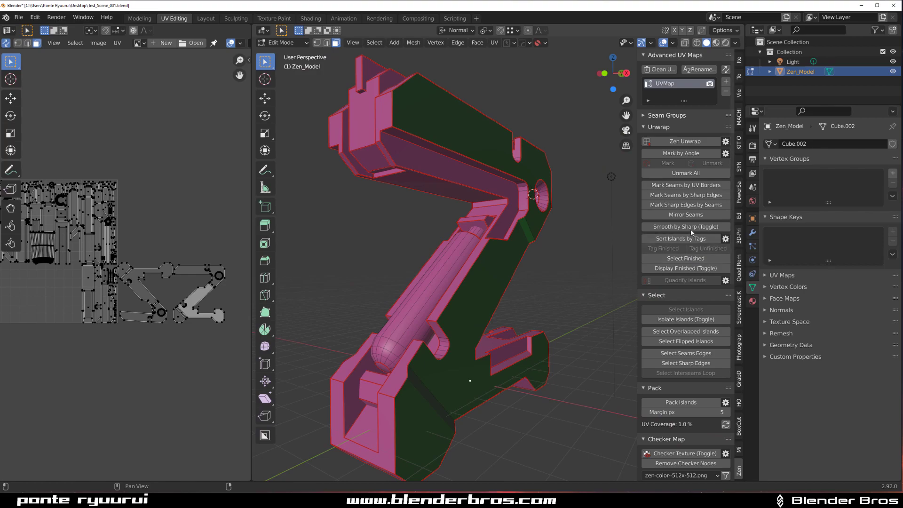
- Turn off Display Finished and show the checker texture on the model to check the side faces and cylinder
click(691, 273)
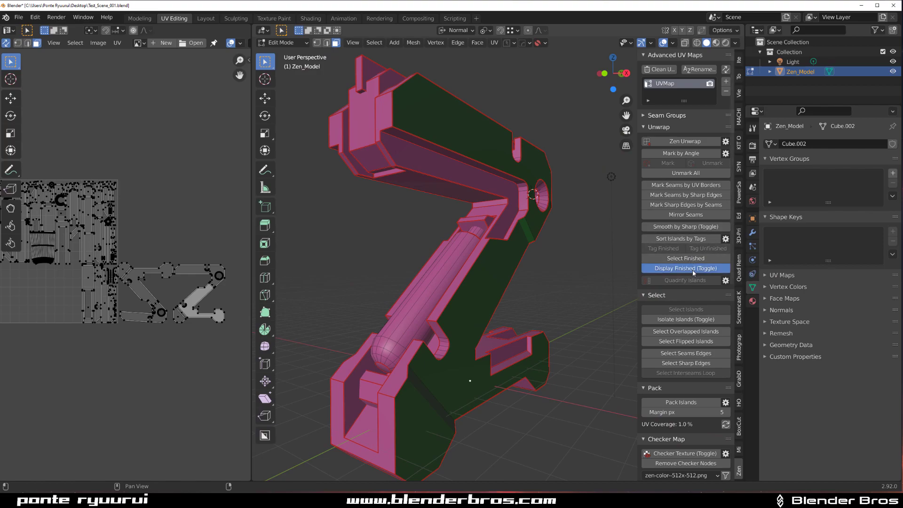
middle_drag(489, 282, 504, 292)
scroll(504, 291, up, 2)
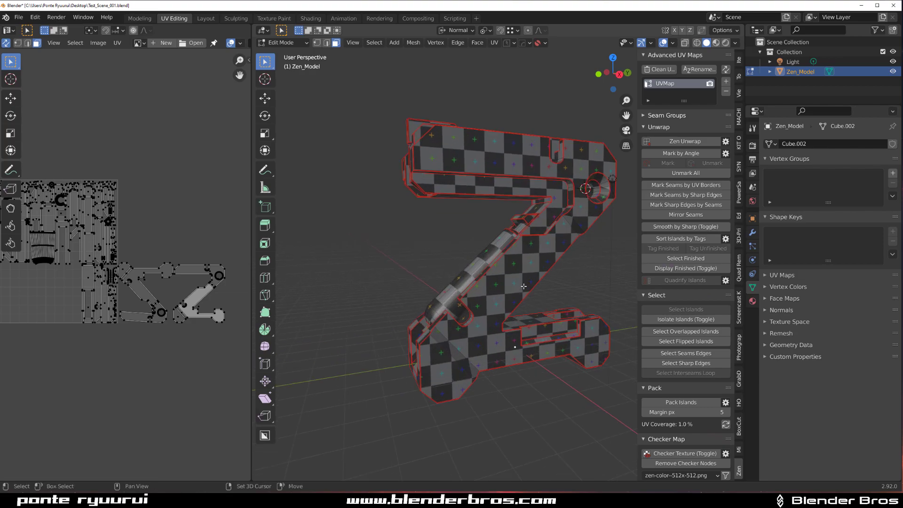
shift+middle_drag(609, 203, 526, 201)
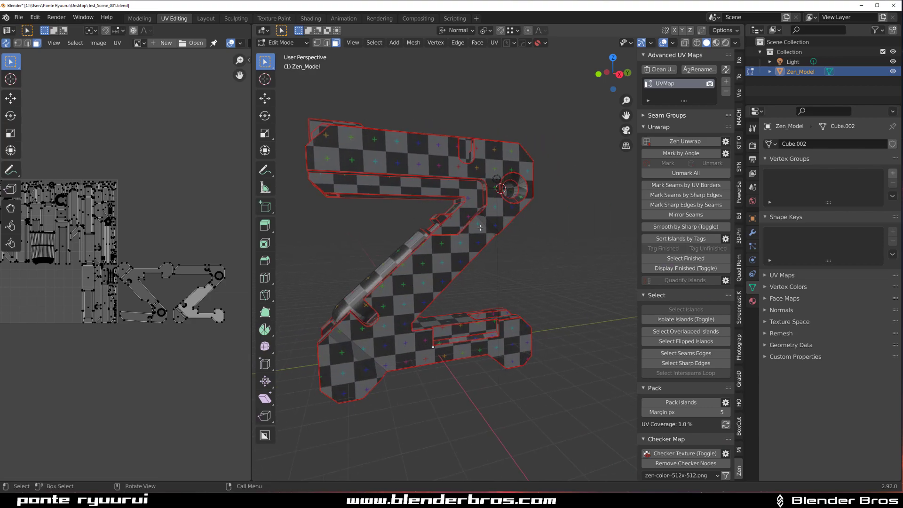
scroll(479, 228, down, 3)
middle_drag(480, 227, 520, 247)
scroll(521, 247, up, 4)
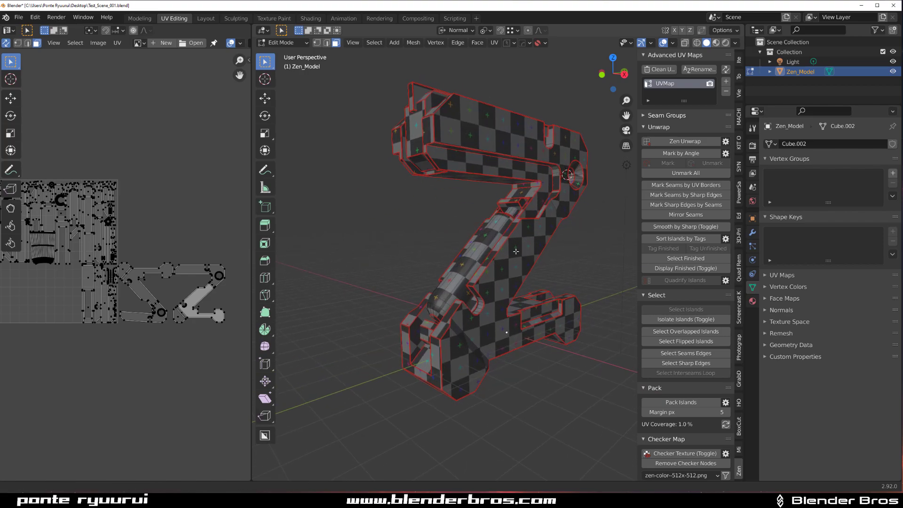
- Select every face of the model and repack the finished and unfinished islands together with Pack Islands
key(a)
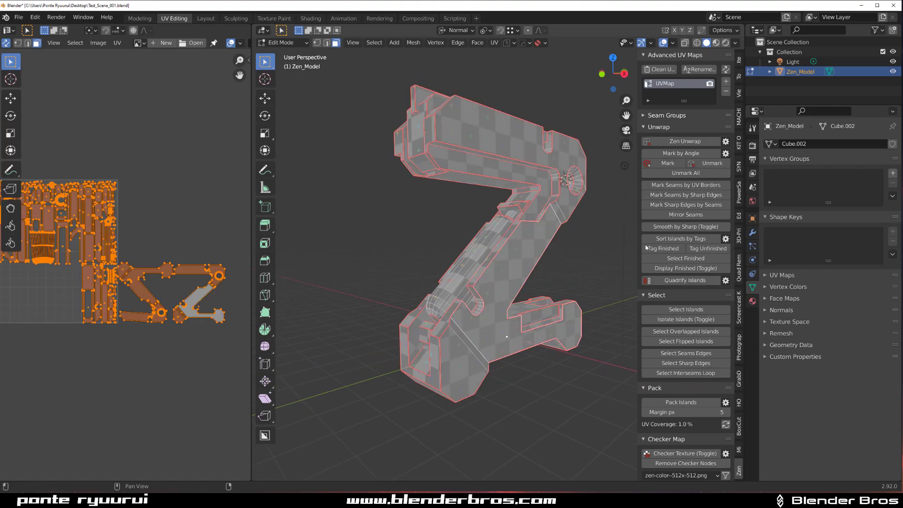
scroll(667, 282, down, 5)
click(690, 318)
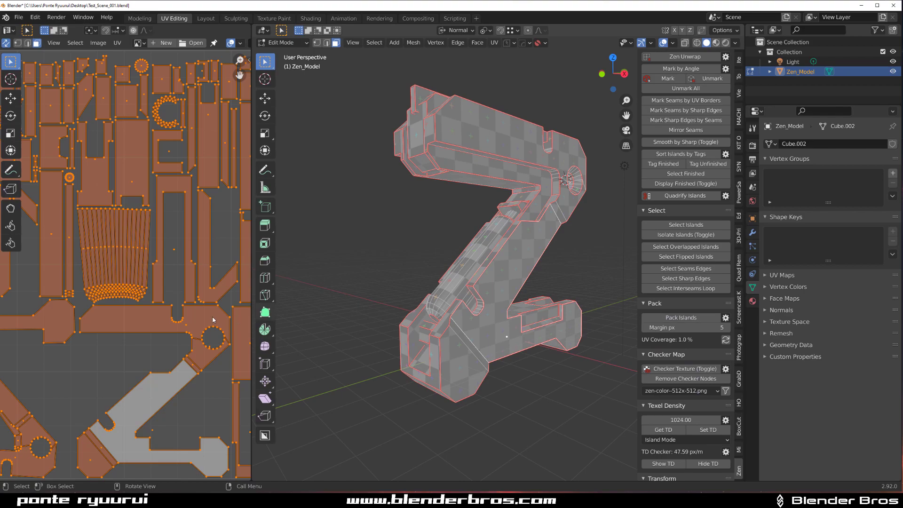
- Select the complete large cylinder island and the two C-shaped ring islands in the UV layout
scroll(148, 268, down, 5)
scroll(142, 227, up, 5)
click(132, 269)
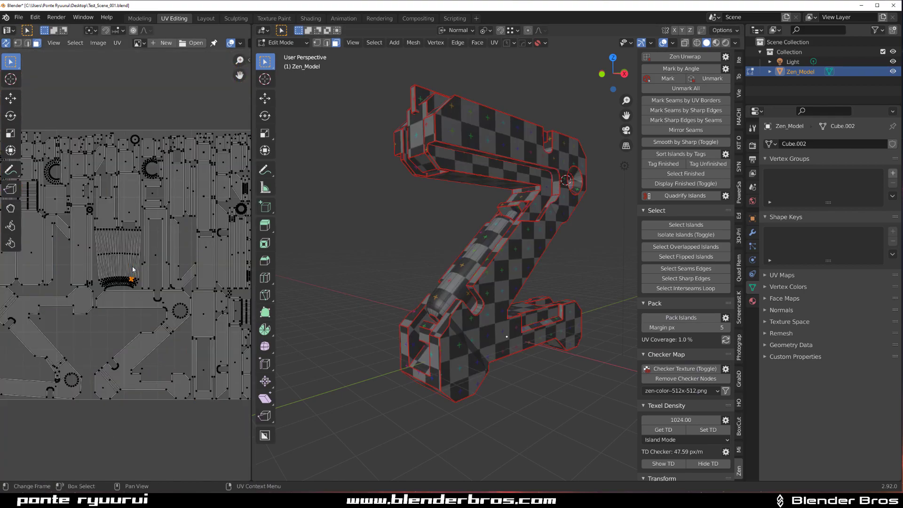
key(l)
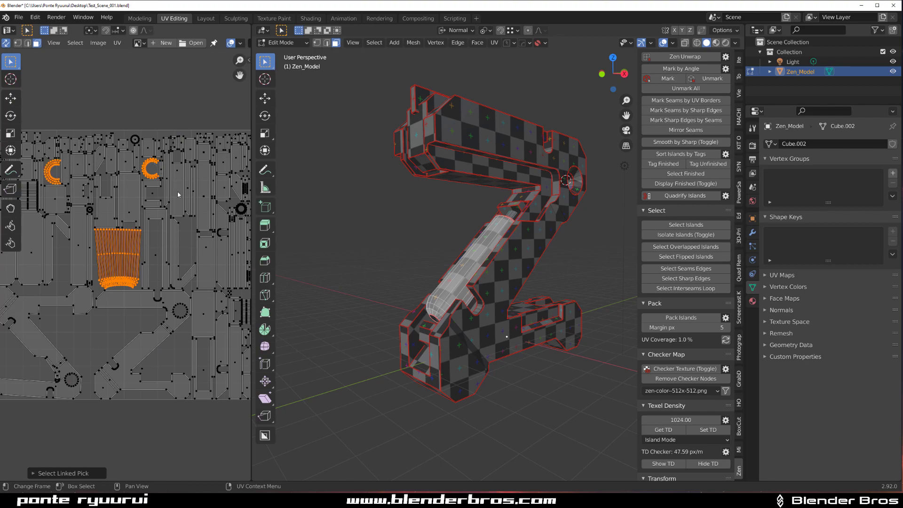
middle_drag(248, 296, 156, 282)
scroll(157, 273, up, 4)
scroll(126, 256, down, 4)
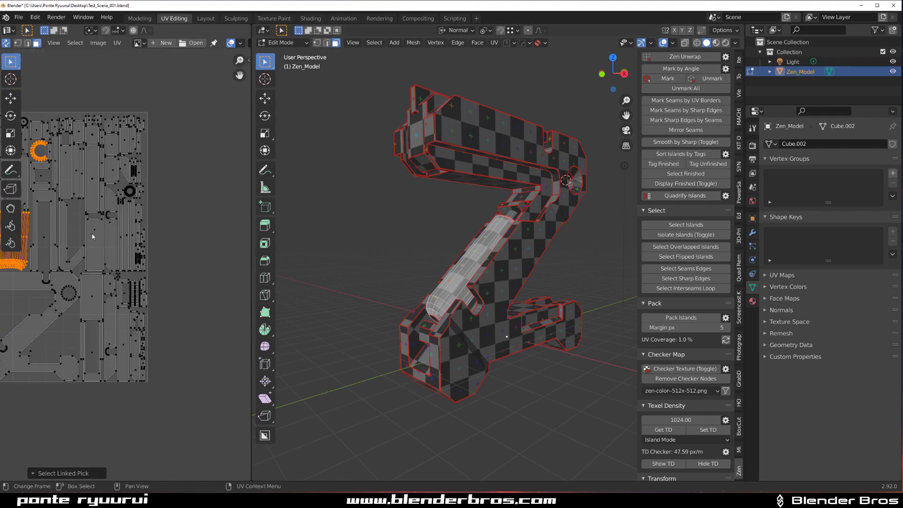
- Add the remaining C-shaped ring island to the selection and straighten the cylinder and ring islands with Quadrify Islands
middle_drag(127, 197, 240, 231)
middle_drag(76, 298, 129, 306)
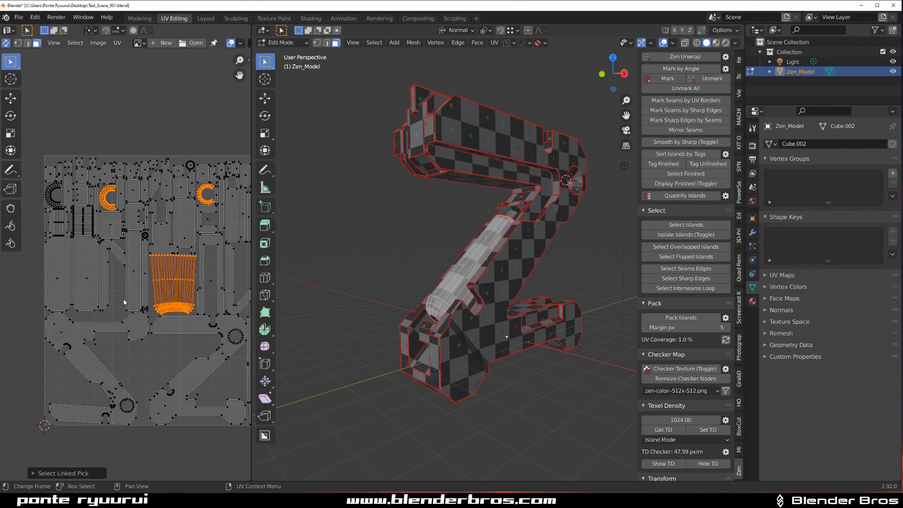
key(l)
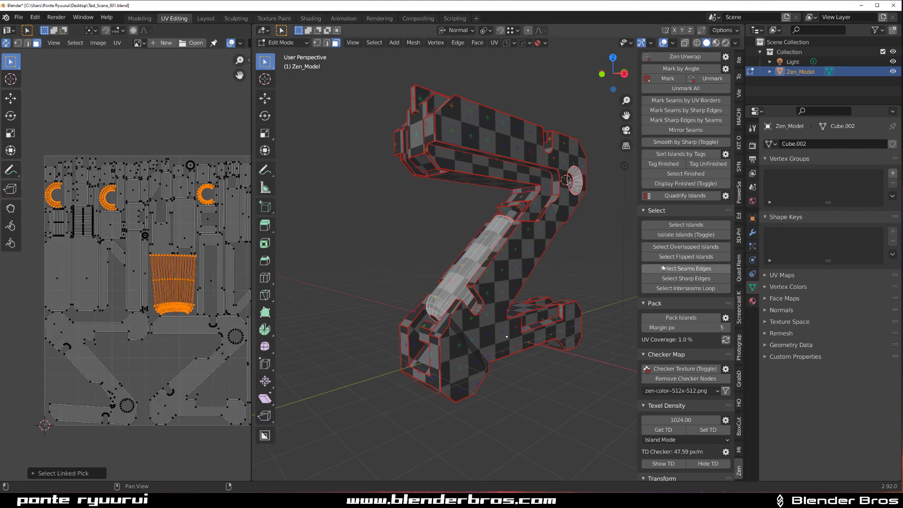
click(684, 195)
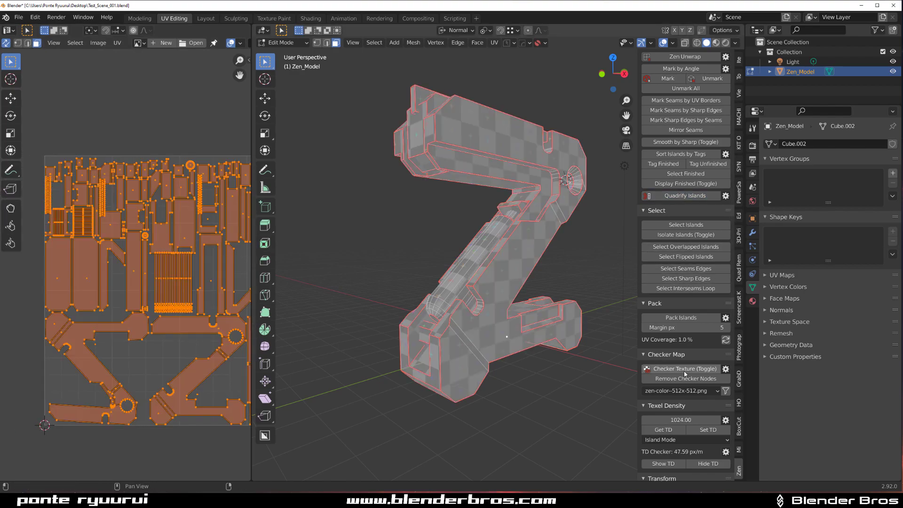
- Repack all islands with Pack Islands and select the large side face of the model's diagonal and foot
click(695, 319)
scroll(134, 299, down, 3)
middle_drag(431, 284, 414, 287)
middle_drag(480, 251, 475, 278)
click(473, 260)
scroll(472, 264, up, 2)
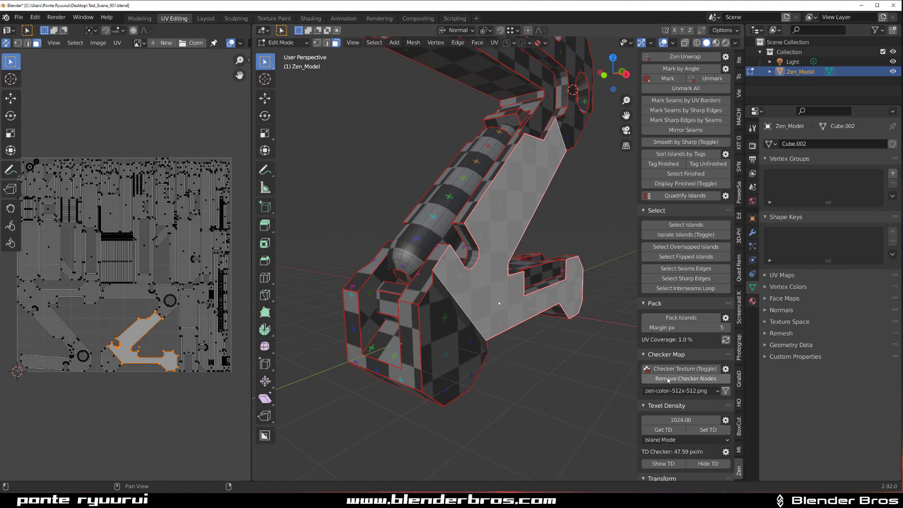
- Change the checker map texture to zen-mono-4096x4096.png
scroll(699, 362, down, 3)
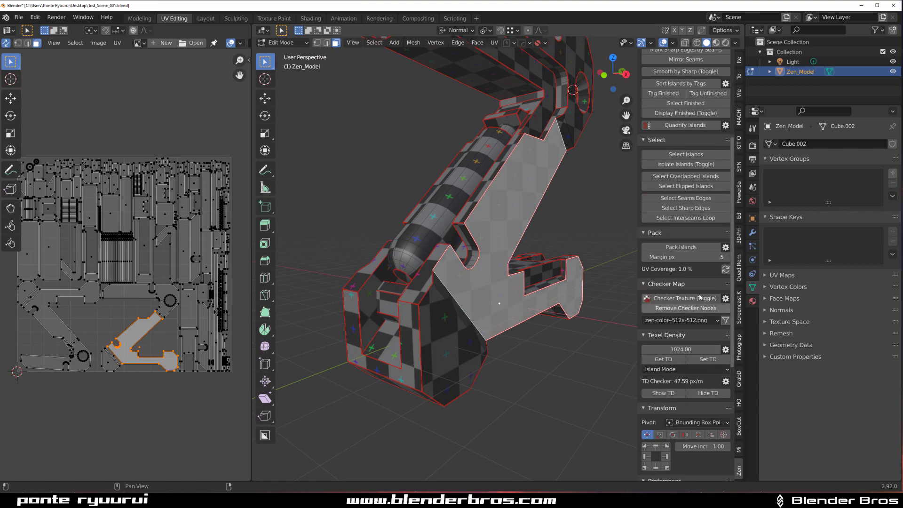
scroll(479, 279, down, 5)
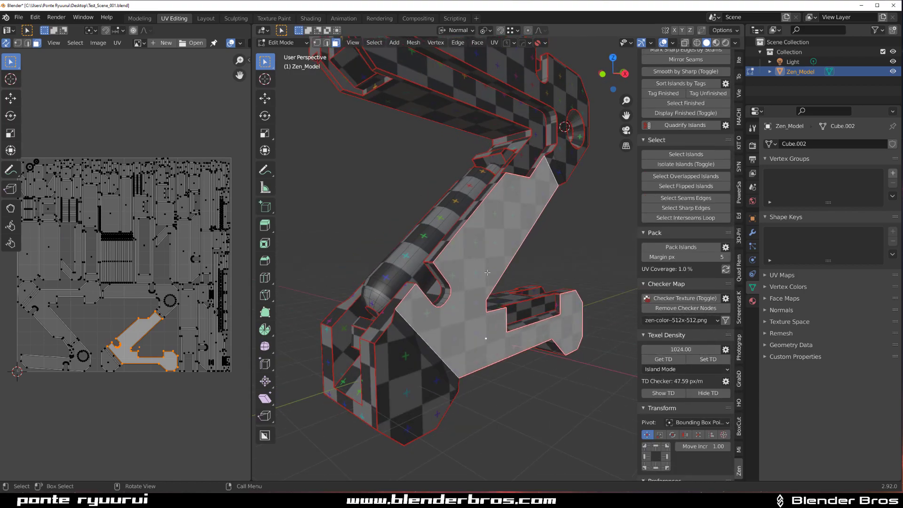
middle_drag(482, 249, 490, 168)
middle_drag(492, 229, 474, 242)
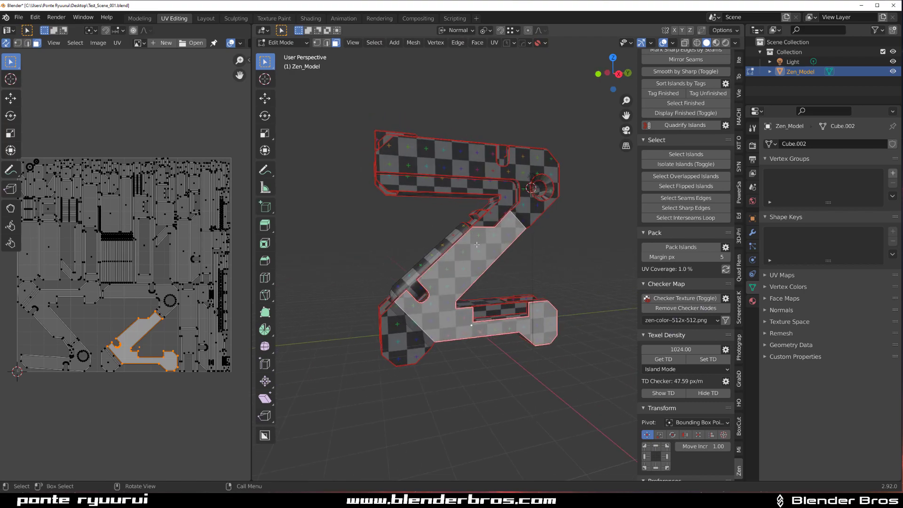
scroll(474, 242, up, 1)
click(726, 298)
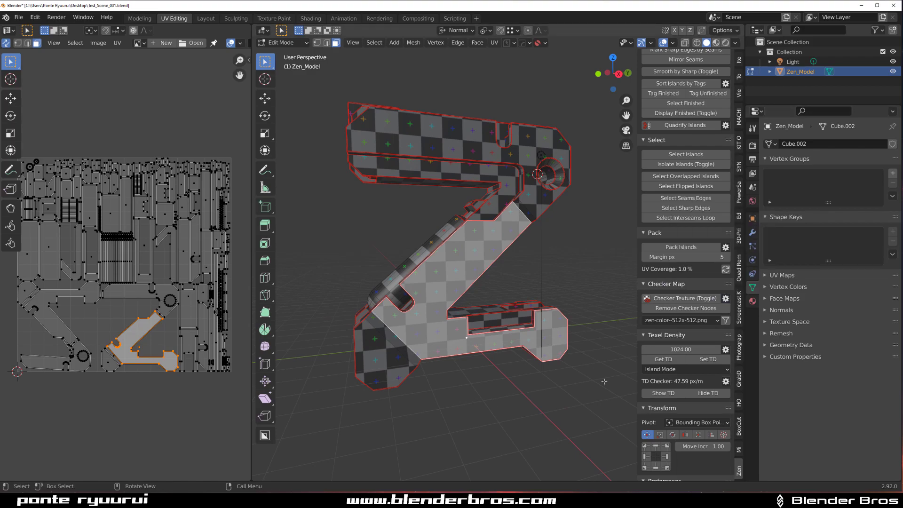
click(717, 320)
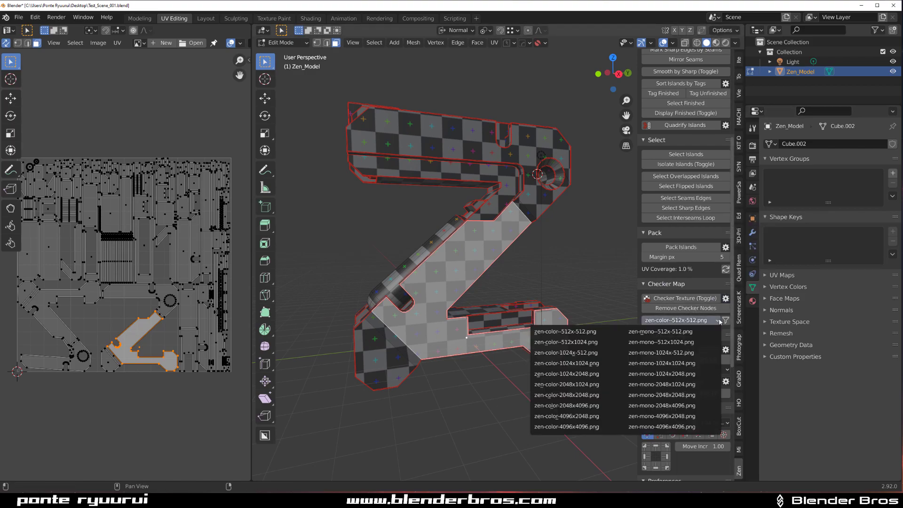
click(662, 426)
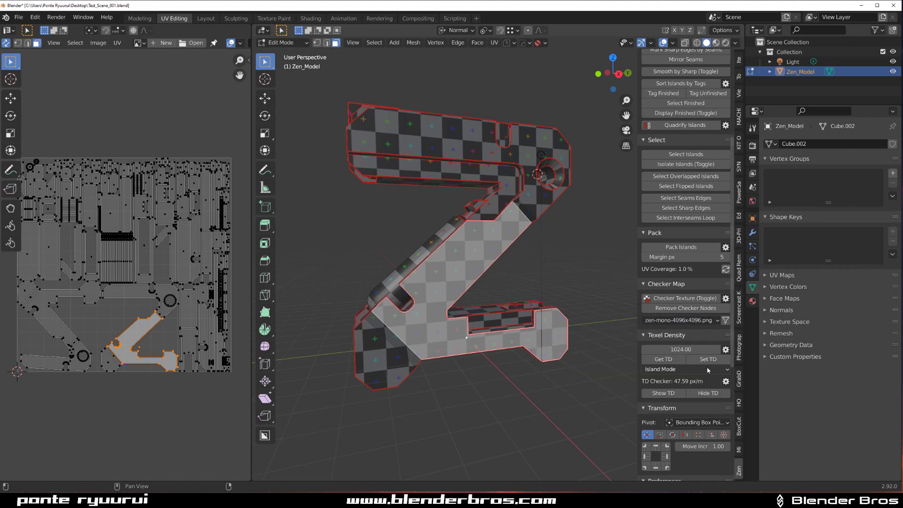
- Set the texture size in the texel density settings to 4096
click(725, 348)
click(744, 331)
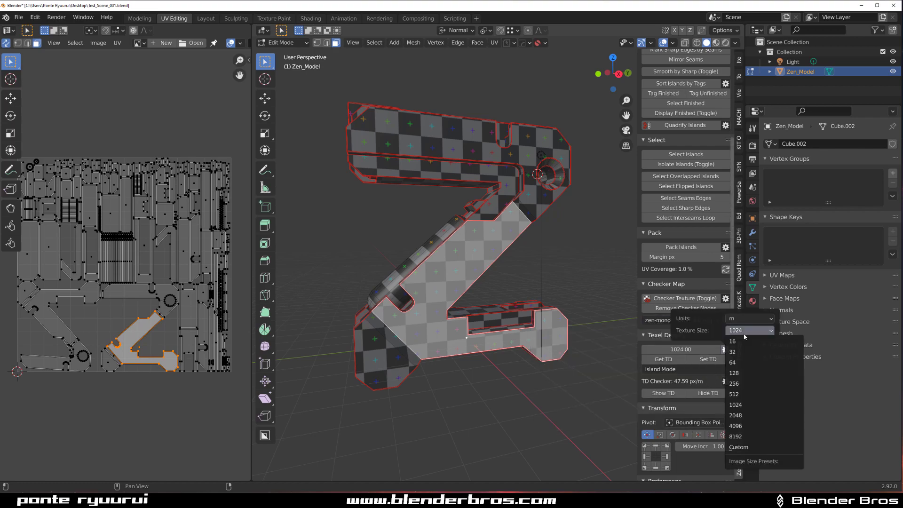
click(752, 425)
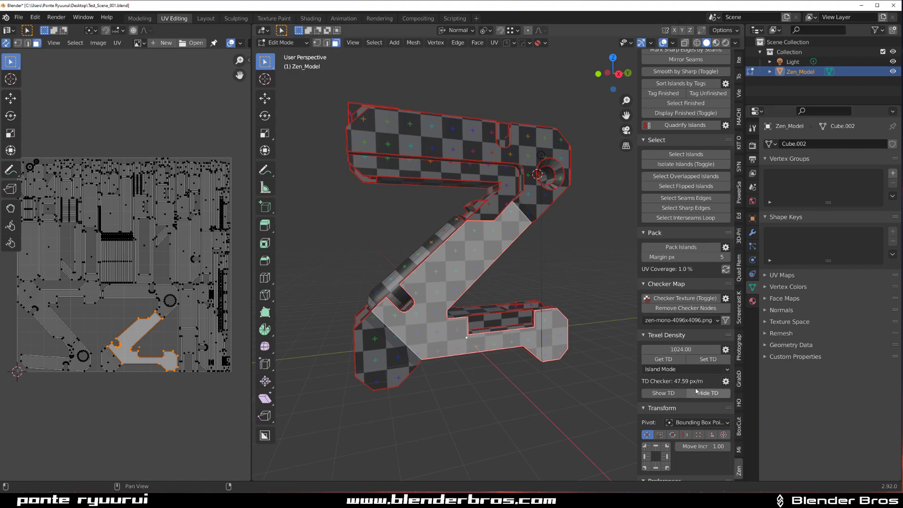
- Set the texel density value to 250, expand the selection to the complete side island and apply the density to it
middle_drag(474, 296, 495, 296)
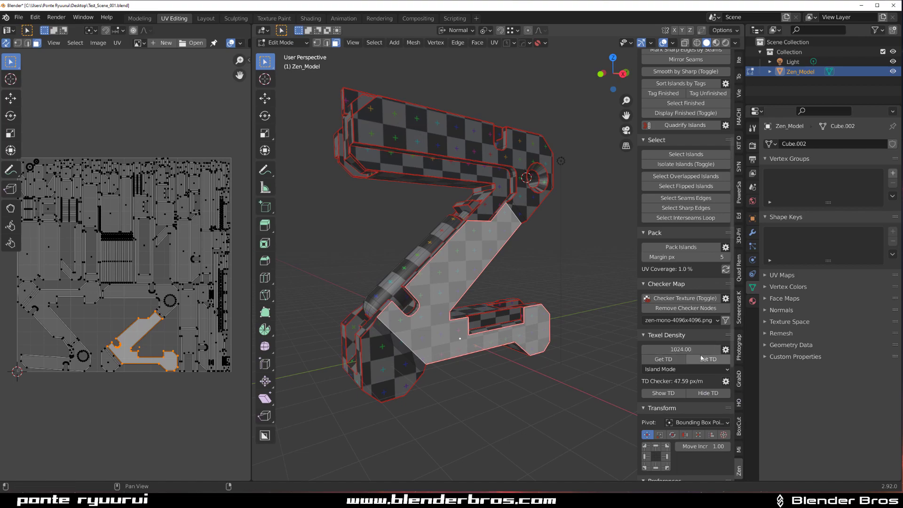
shift+middle_drag(420, 213, 497, 250)
middle_drag(455, 316, 463, 295)
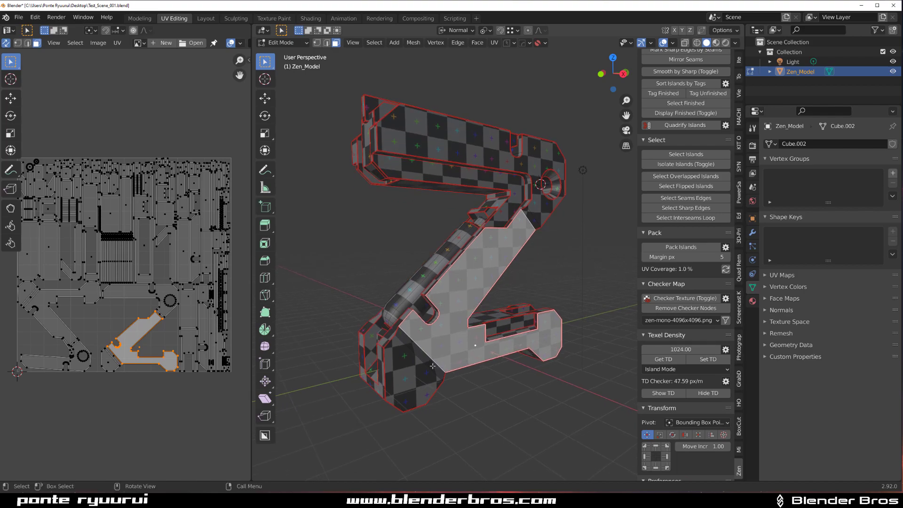
click(682, 348)
click(691, 175)
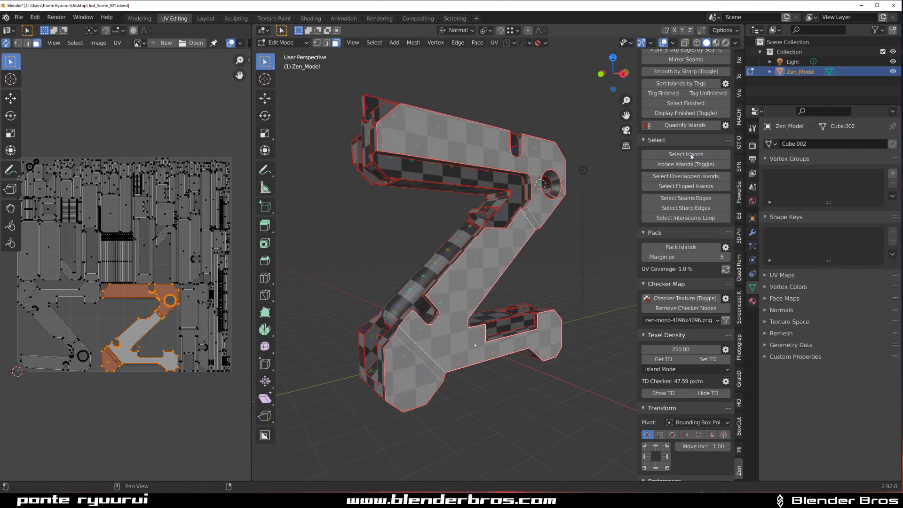
click(708, 359)
- Compare the side island's checker density with its surroundings, select the whole model and apply the 250 texel density to every island
middle_drag(487, 284, 463, 276)
key(alt+a)
scroll(478, 272, up, 4)
scroll(434, 268, down, 4)
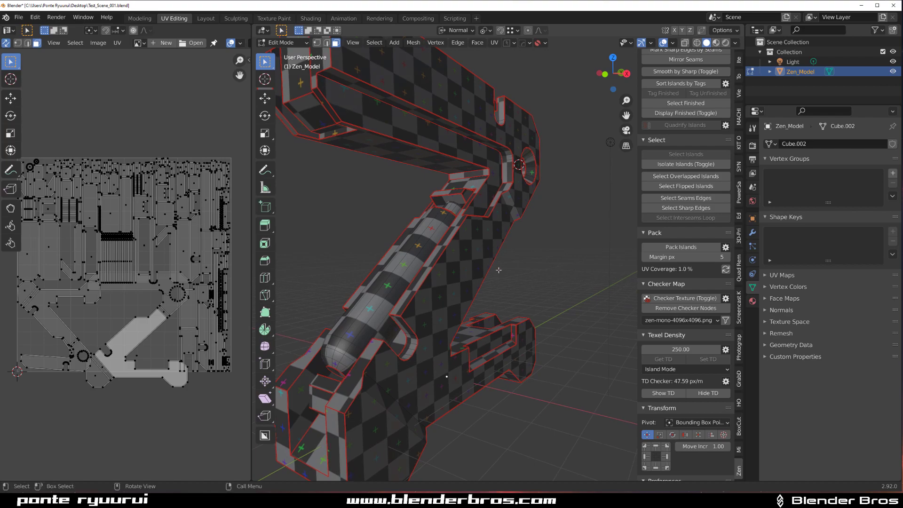
scroll(495, 272, down, 6)
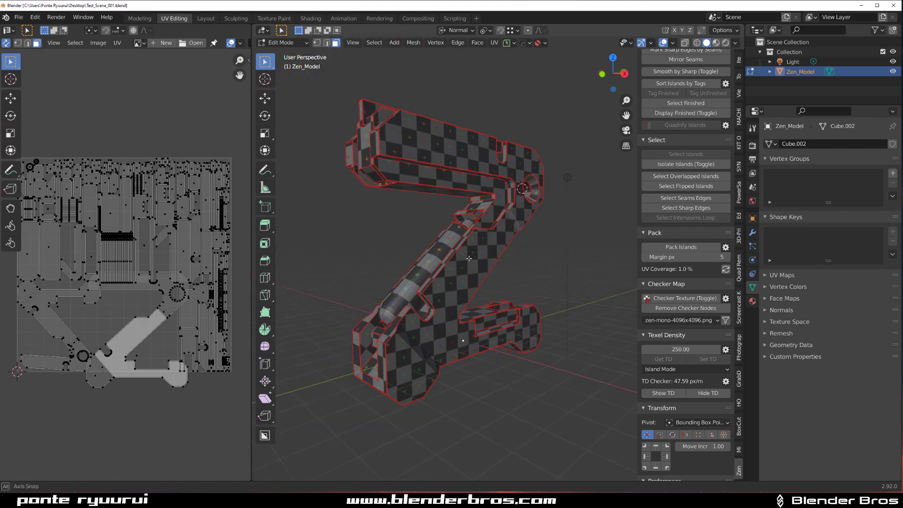
key(a)
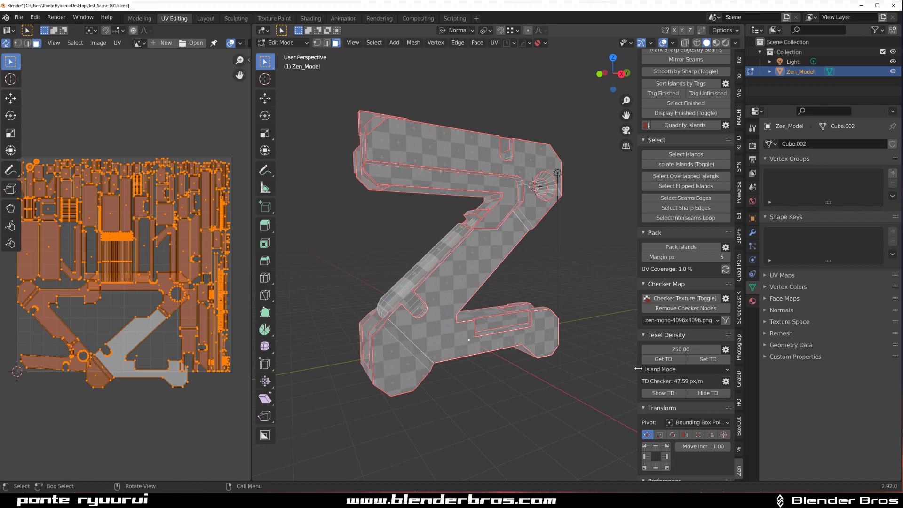
click(722, 361)
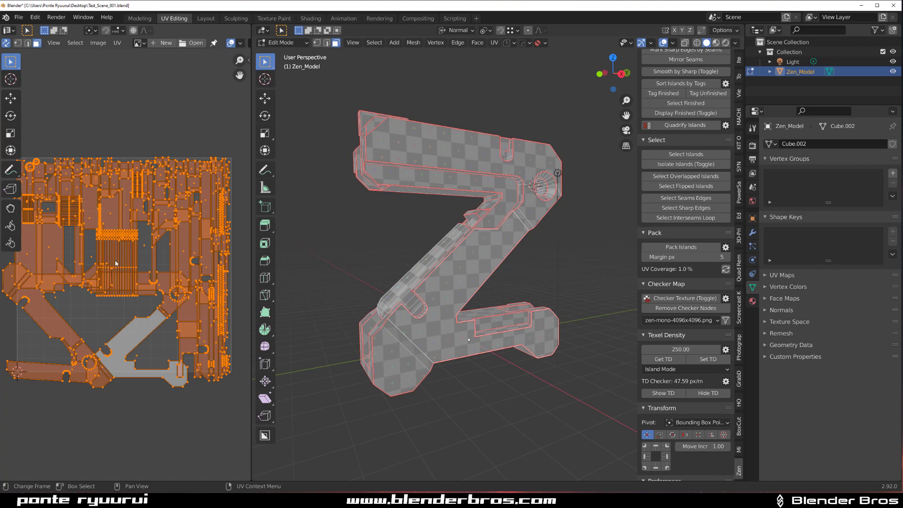
- Repack all selected islands into the UV square with Pack Islands
scroll(705, 399, down, 2)
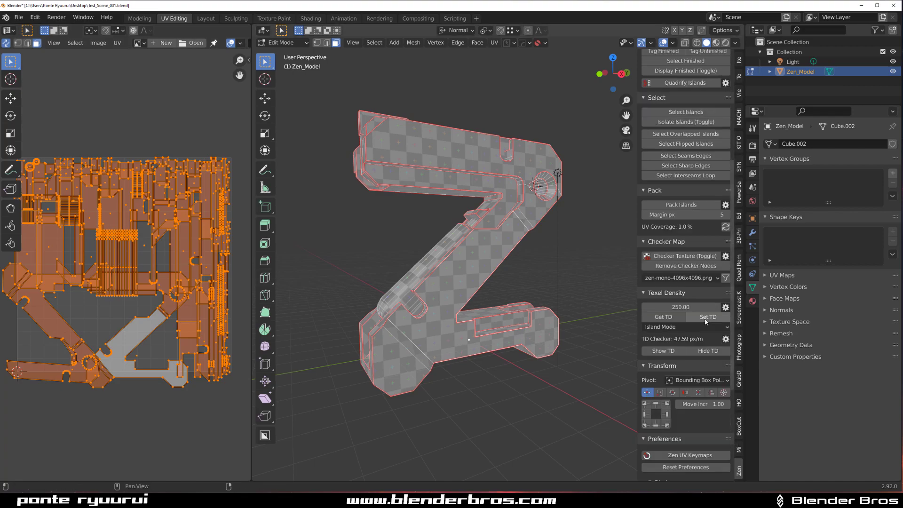
scroll(698, 331, up, 2)
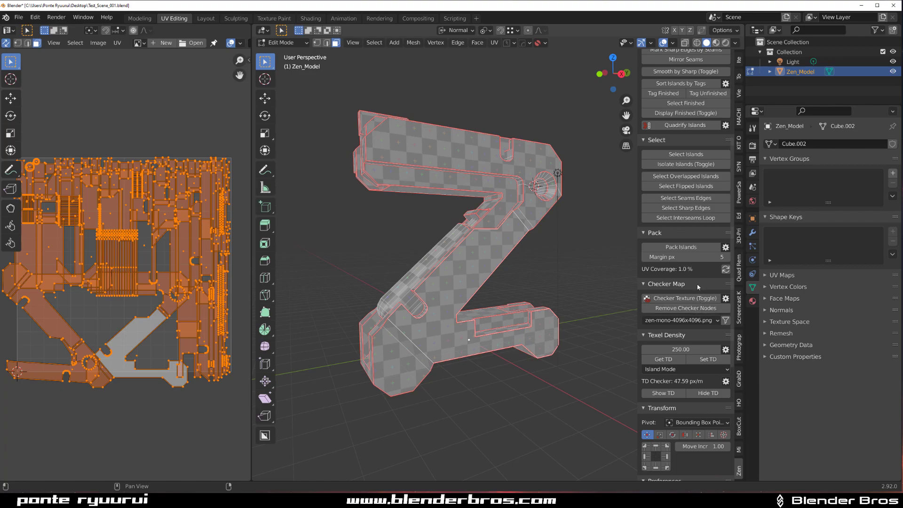
click(685, 252)
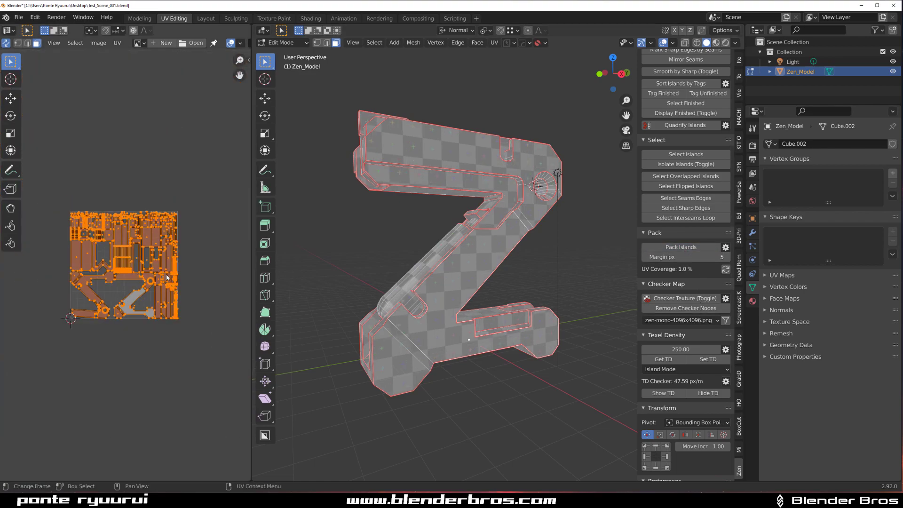
- Show the texel density colouring on the model and set the TD Checker value to 250
scroll(685, 282, down, 2)
click(663, 364)
click(727, 353)
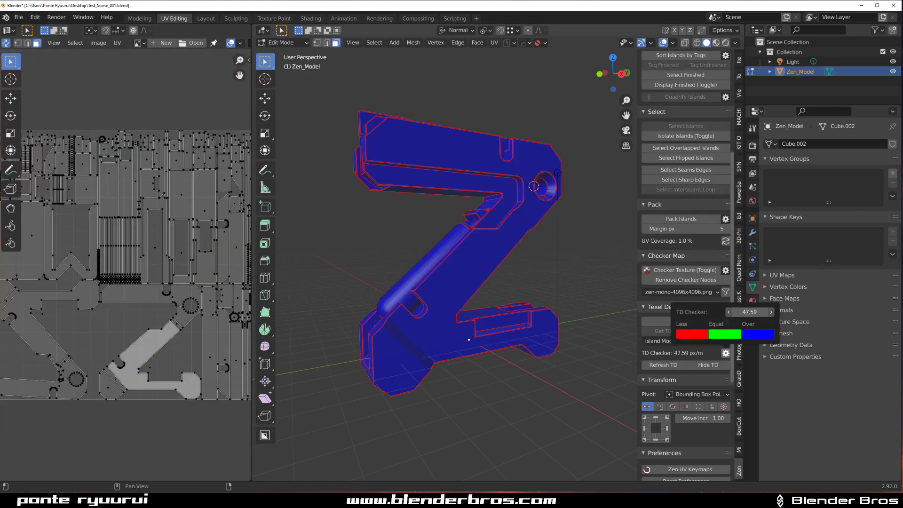
click(767, 307)
text(250)
key(Return)
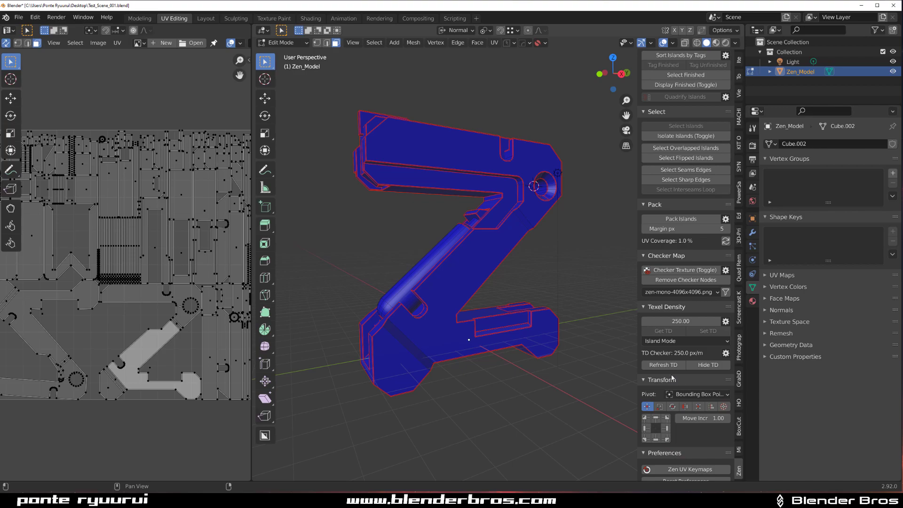
- Refresh the texel density colouring for the whole model, deselect everything and review the TD Checker's less, equal and over colours
key(a)
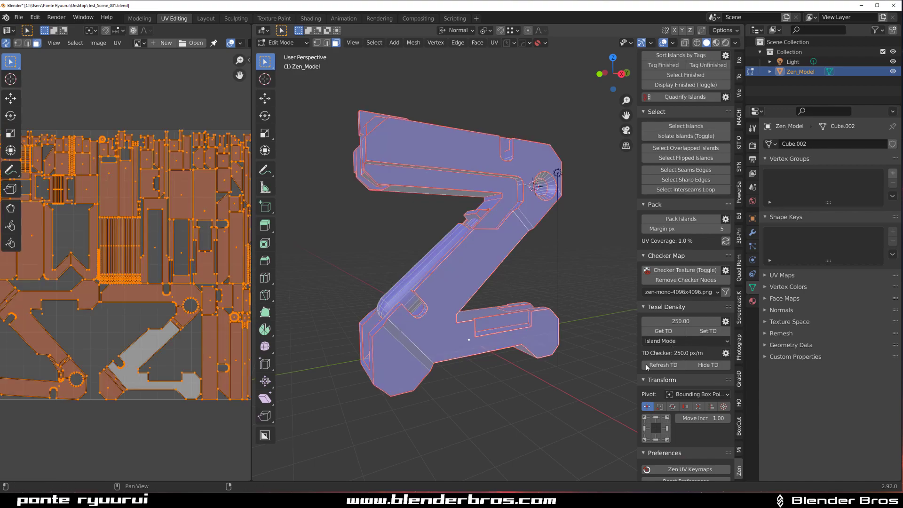
click(663, 366)
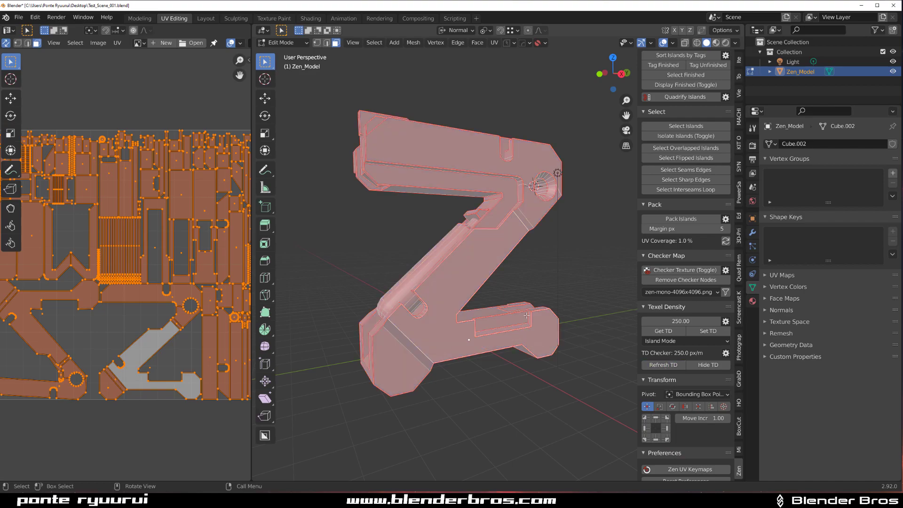
key(alt+a)
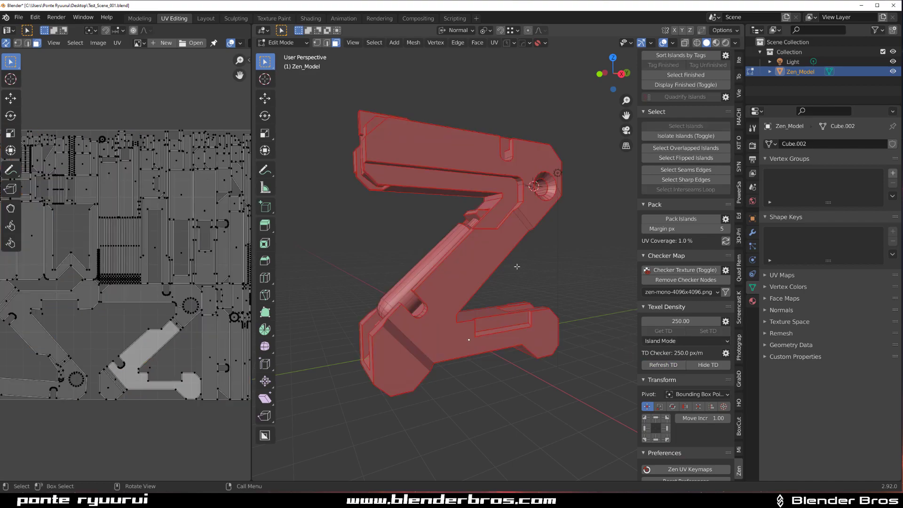
scroll(471, 264, up, 2)
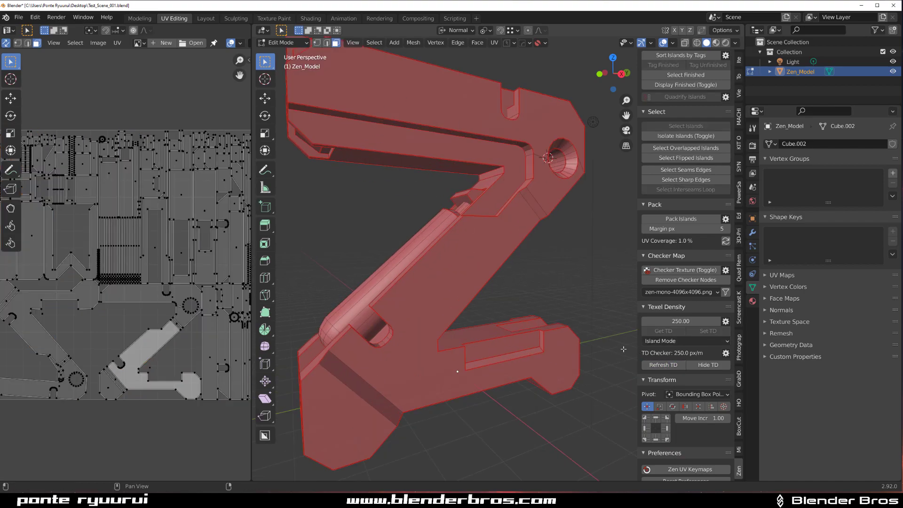
scroll(606, 352, down, 2)
shift+middle_drag(594, 351, 623, 355)
click(725, 354)
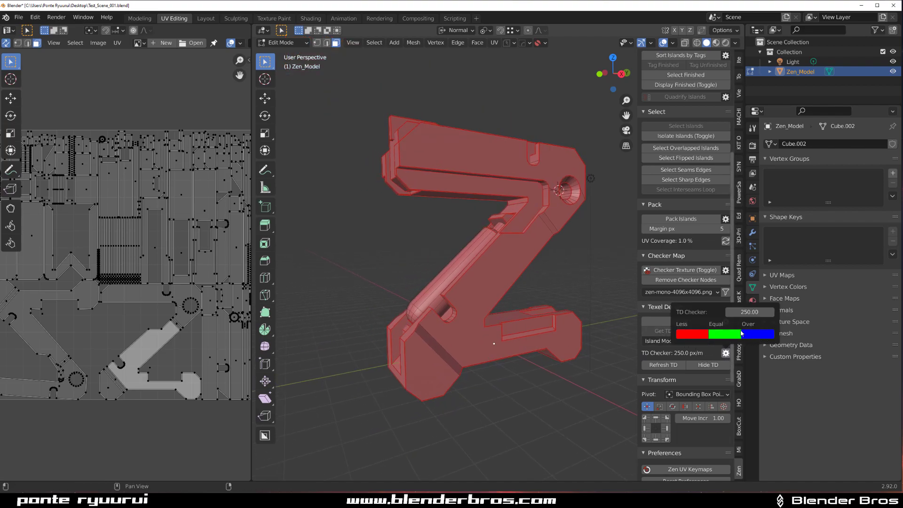
click(725, 351)
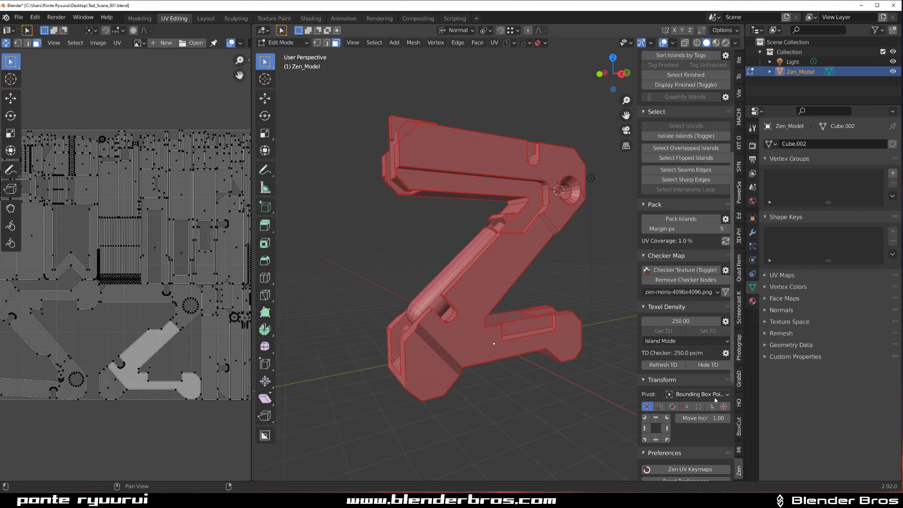
- Examine the packed UV layout and select the tall rectangular island above the angled side islands
scroll(214, 310, down, 2)
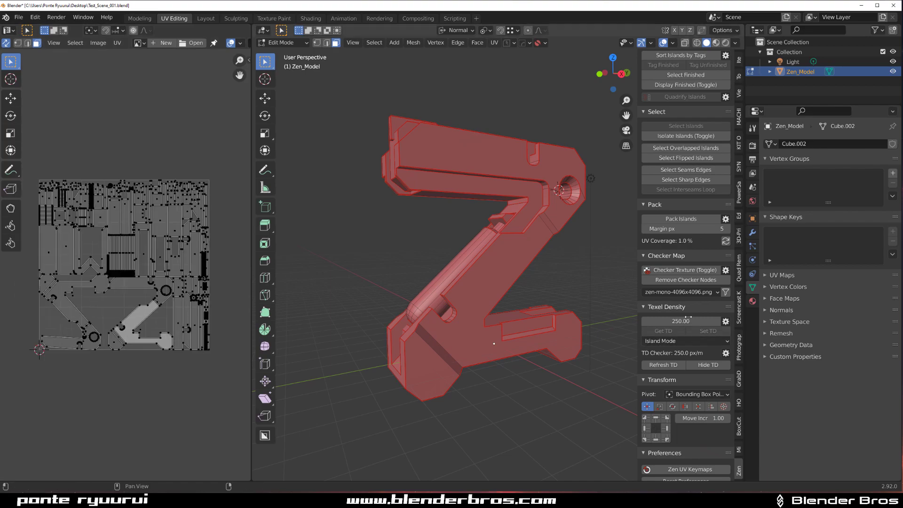
scroll(131, 282, up, 2)
scroll(140, 290, down, 2)
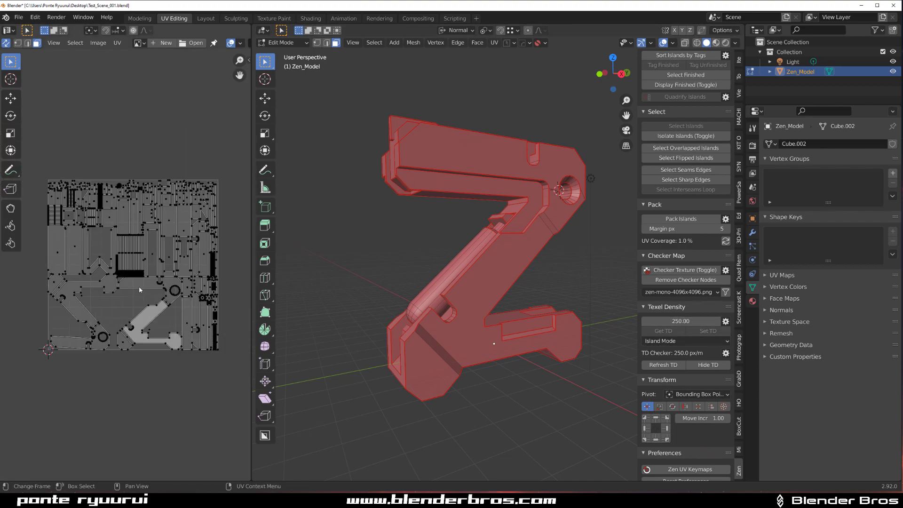
scroll(140, 290, up, 1)
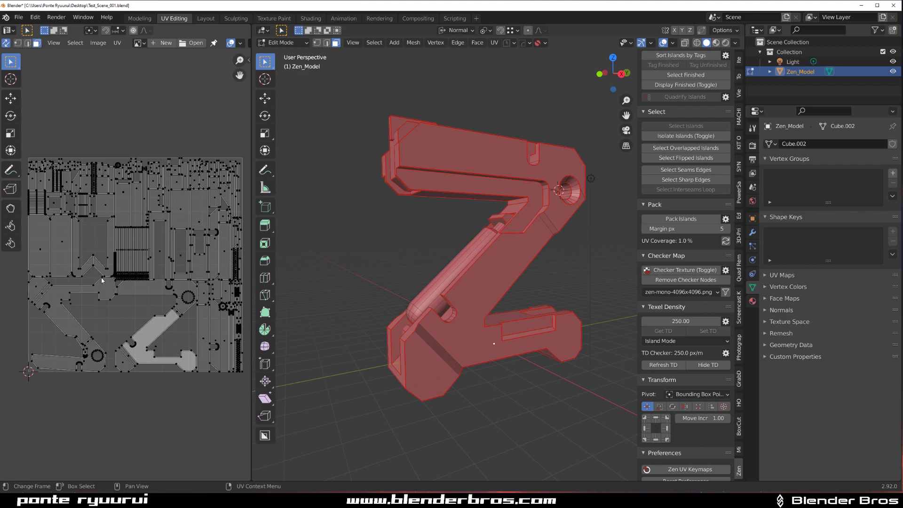
click(55, 244)
key(KP_Decimal)
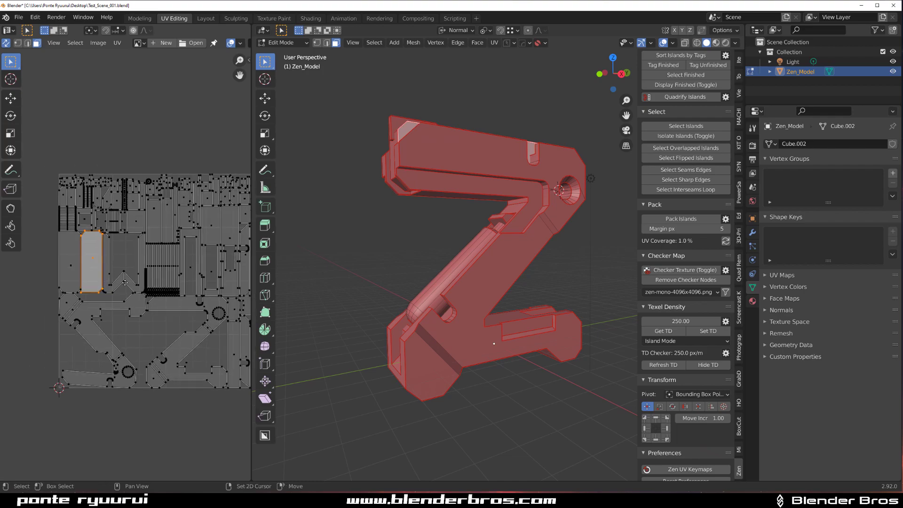
scroll(162, 286, down, 3)
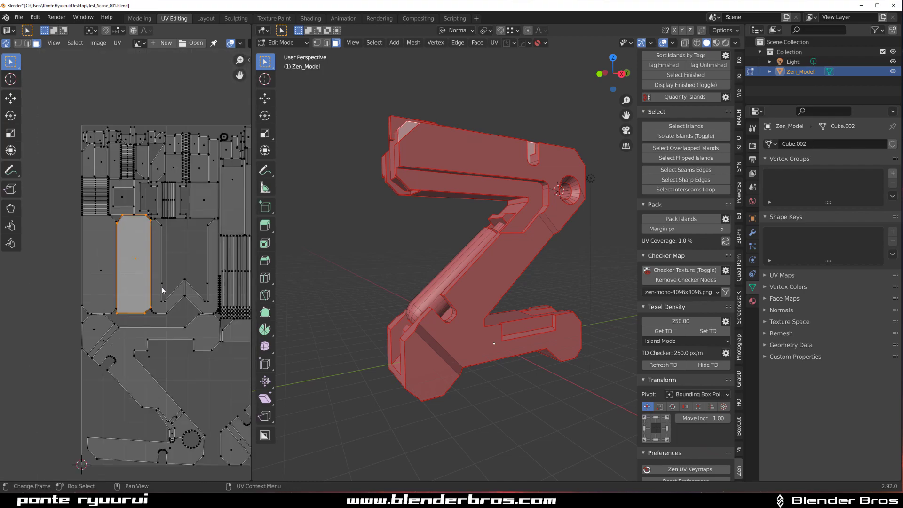
- Select the large flat side faces of the Z-shaped model together, from the lower foot up to the top arm
scroll(174, 264, up, 2)
scroll(174, 265, down, 2)
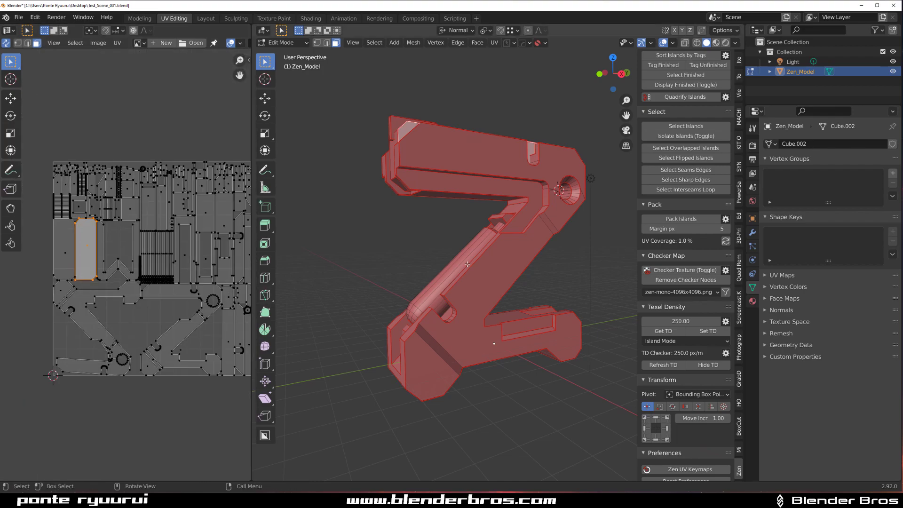
click(497, 283)
ctrl+click(437, 361)
ctrl+click(553, 203)
ctrl+click(494, 163)
mouse_move(339, 255)
middle_down()
mouse_move(325, 257)
mouse_move(357, 254)
mouse_move(324, 256)
middle_up()
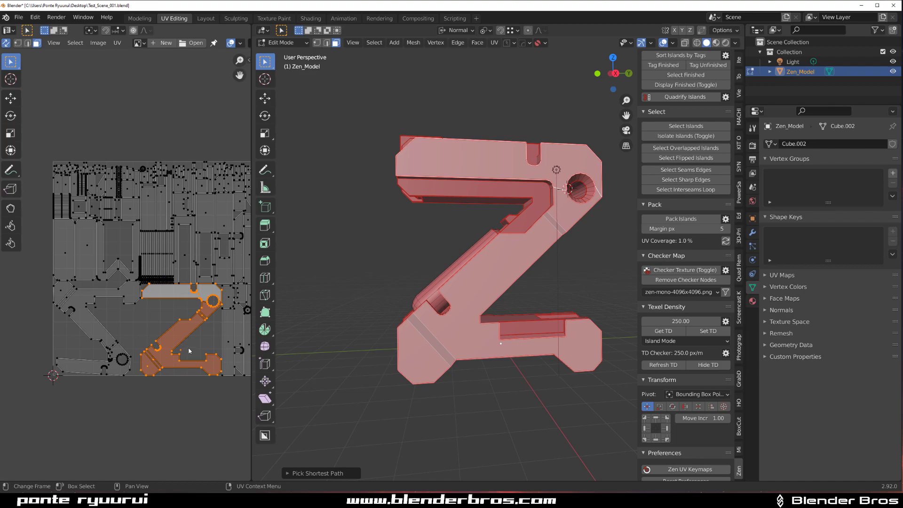
mouse_move(518, 243)
middle_down()
mouse_move(617, 246)
mouse_move(527, 247)
middle_up()
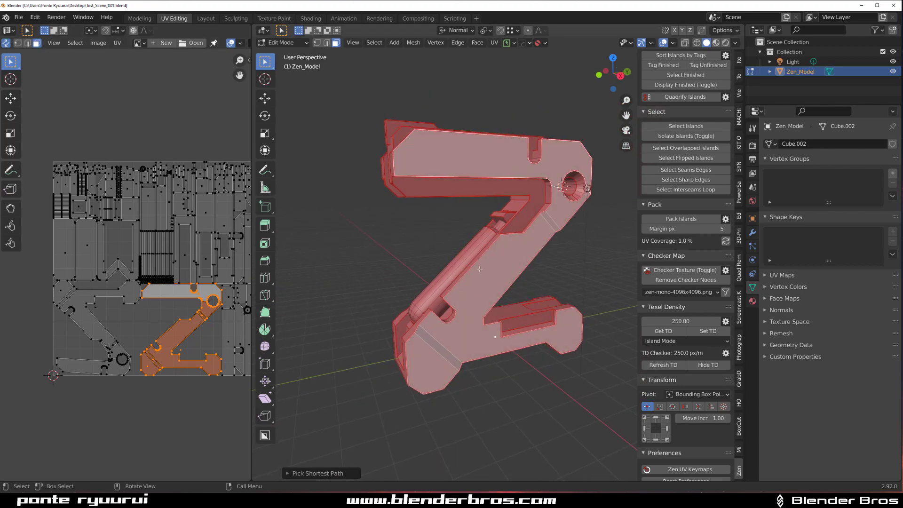
middle_drag(516, 271, 536, 260)
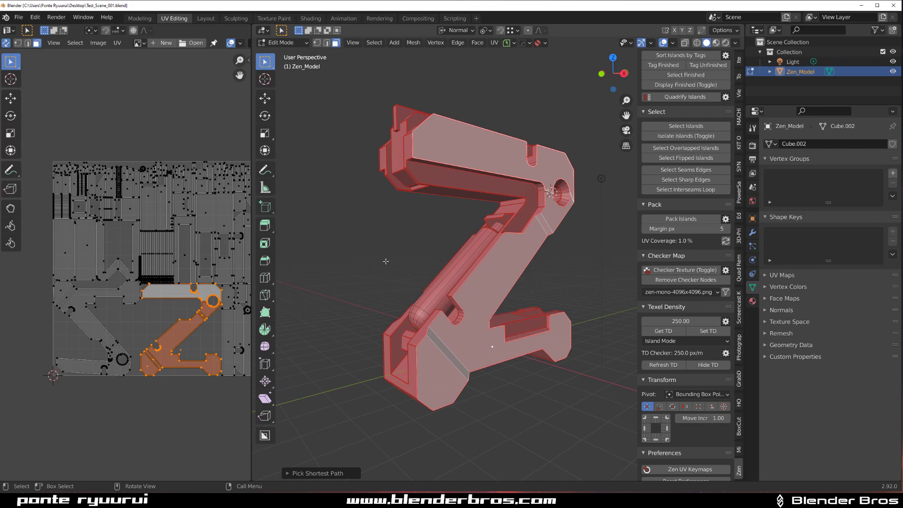
middle_drag(416, 258, 505, 271)
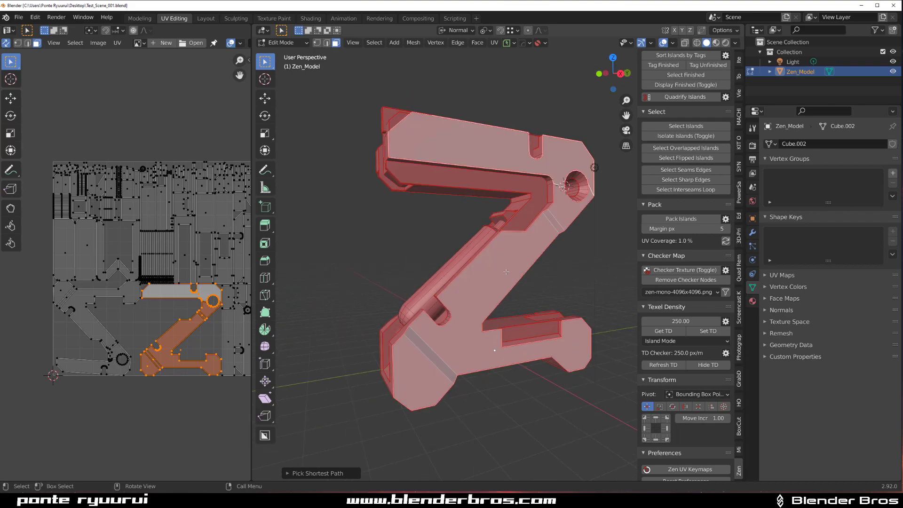
- Switch the model's display from the texel density colouring to the zen-mono-4096x4096.png checker texture
click(677, 270)
click(677, 270)
click(677, 271)
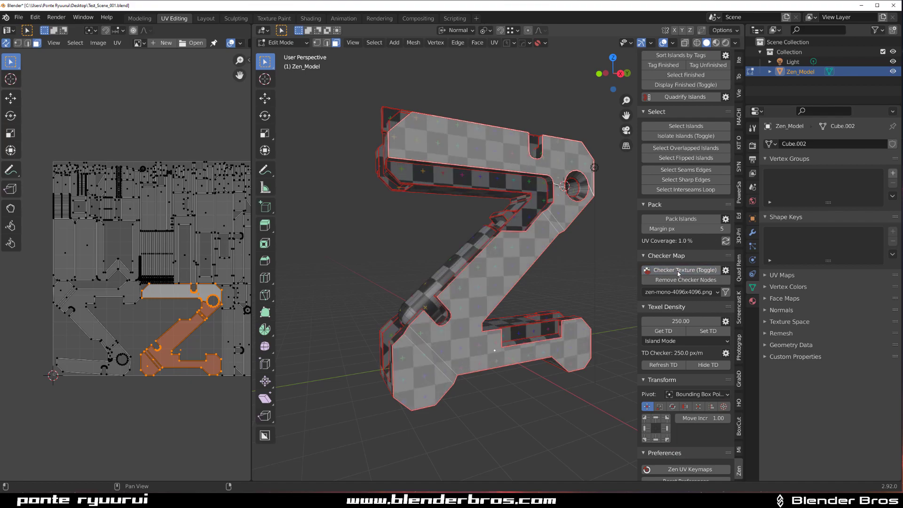
- List the file's orphan data in the Outliner and unlink ZenUV_Generic_Material from its materials
click(774, 30)
click(783, 94)
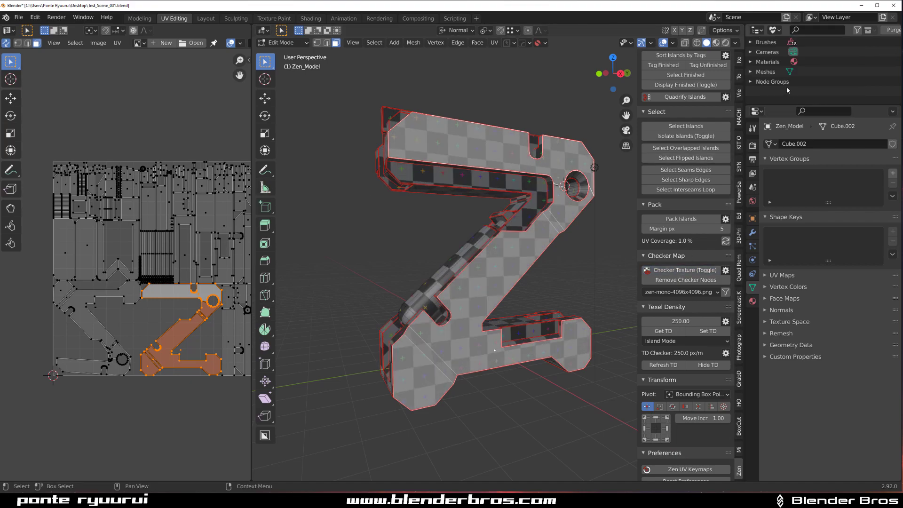
click(751, 61)
right_click(786, 73)
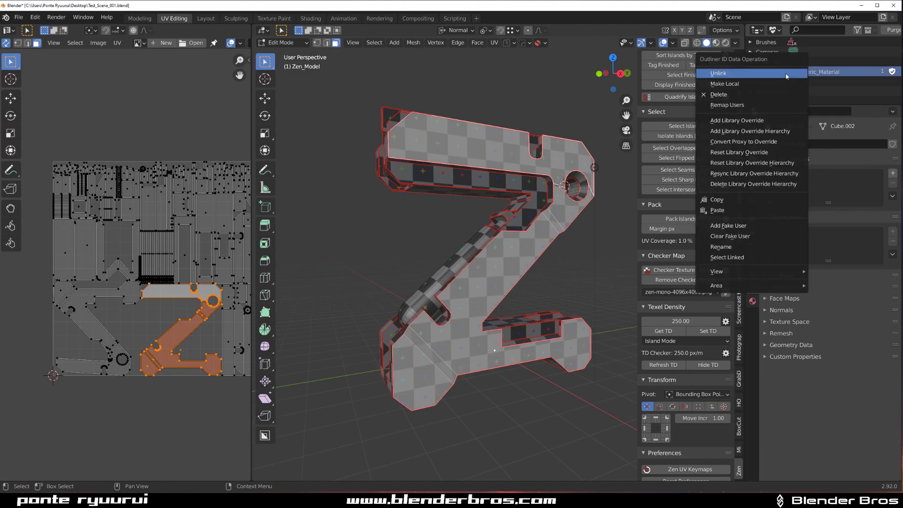
click(786, 74)
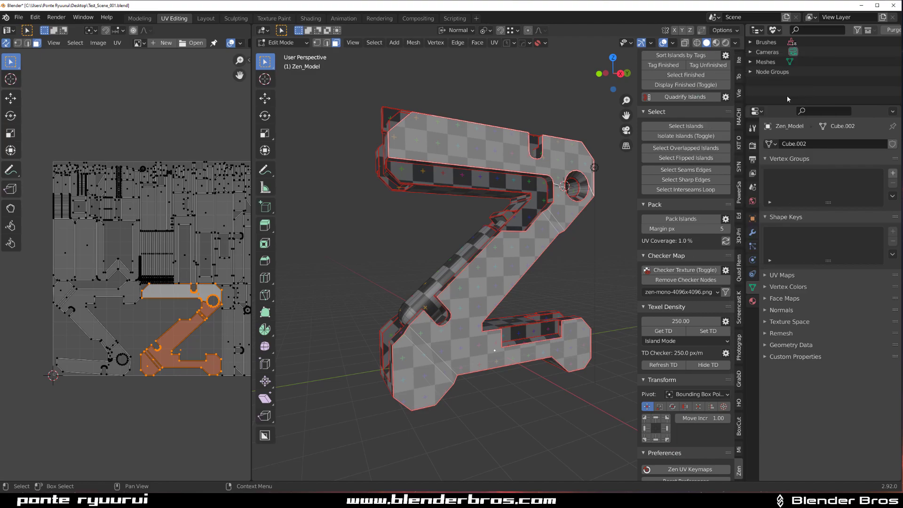
- Select all the orphan data, remove the unused node groups and expand the Meshes entry
click(776, 73)
key(a)
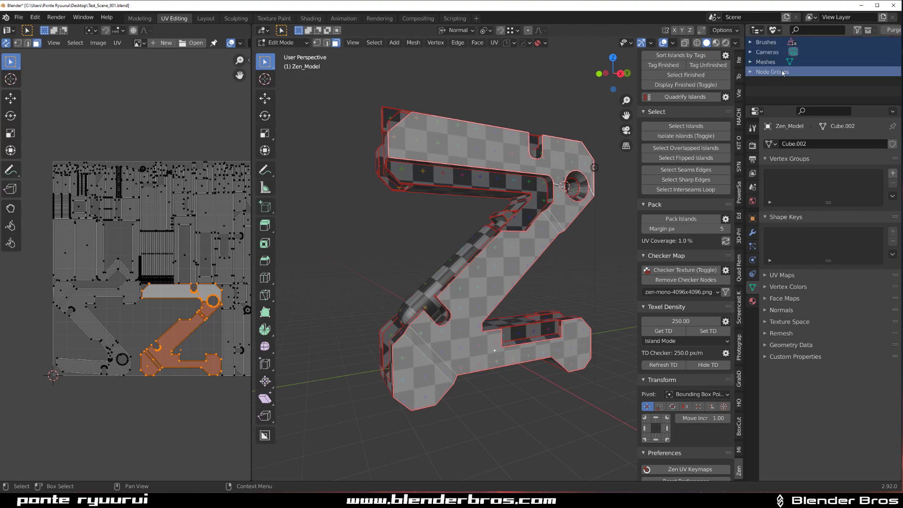
right_click(771, 75)
click(771, 64)
click(750, 72)
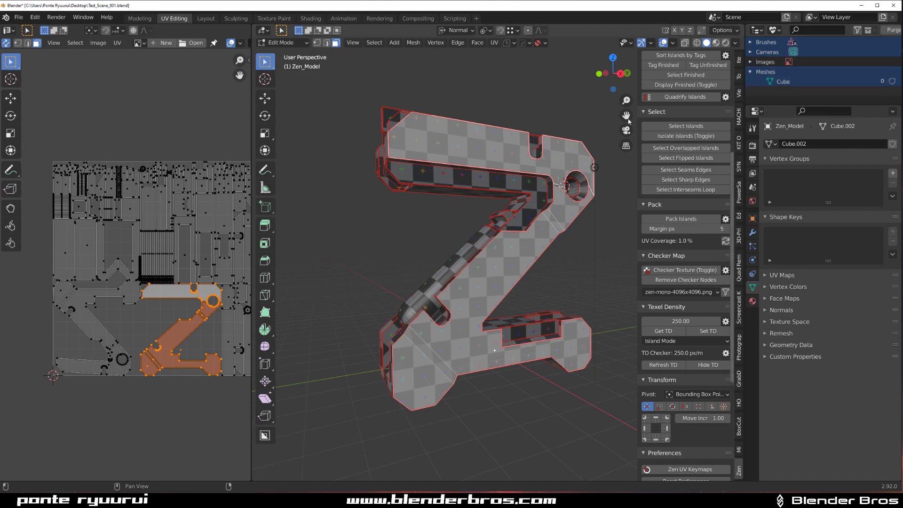
- Toggle the checker texture off and on repeatedly to test it after the orphan data cleanup
click(685, 271)
click(687, 271)
click(688, 272)
click(686, 271)
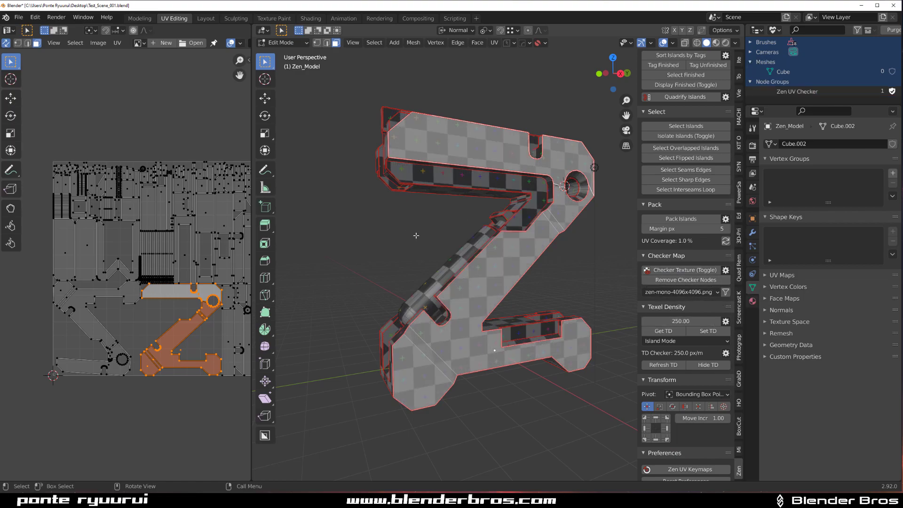
- Delete the orphaned Cube mesh data from the Outliner
middle_drag(437, 161, 462, 157)
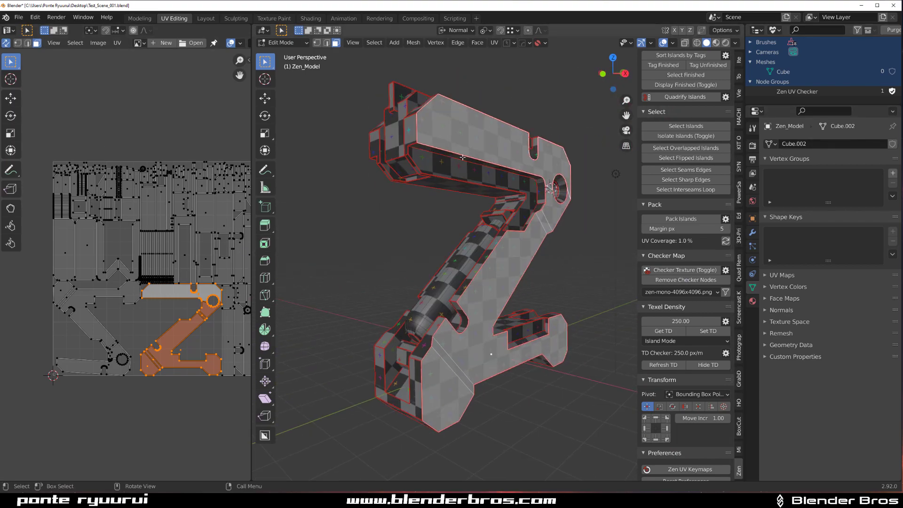
right_click(780, 73)
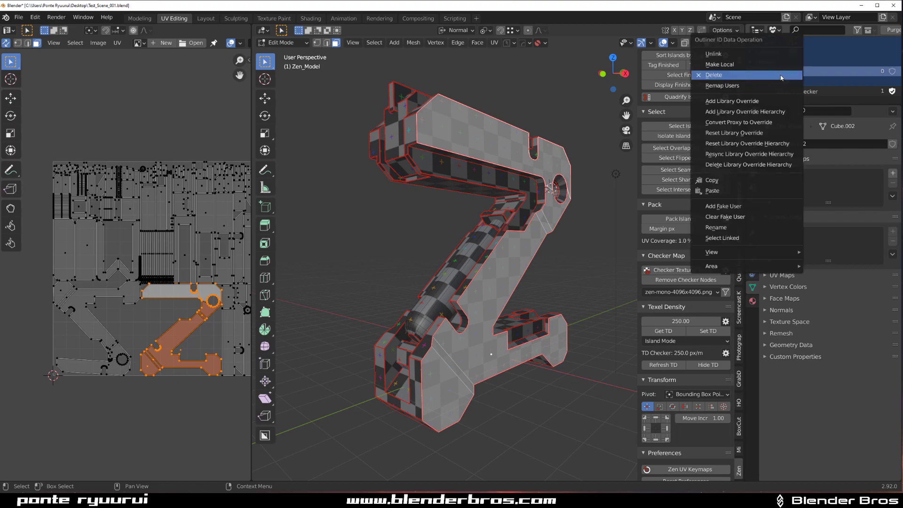
click(780, 75)
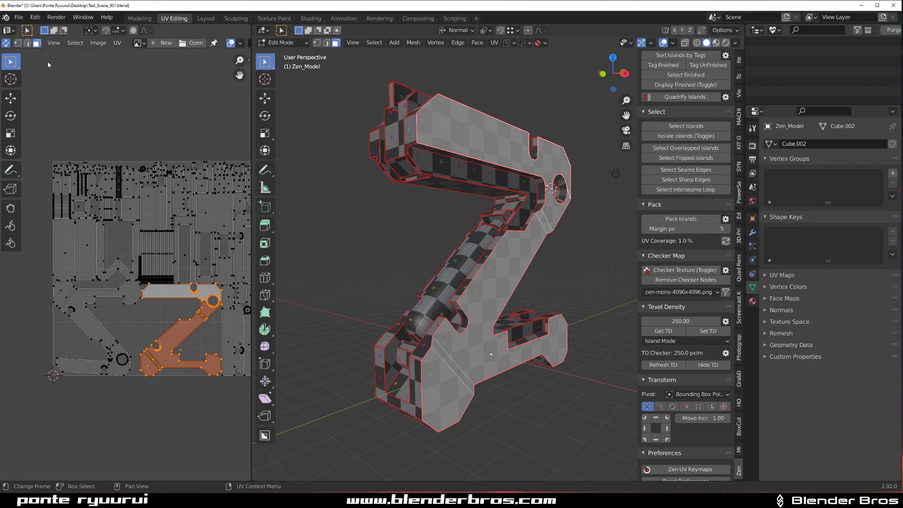
- Delete the ZenUV_Texture node from the material in the Shader Editor and return to the 3D Viewport
click(261, 30)
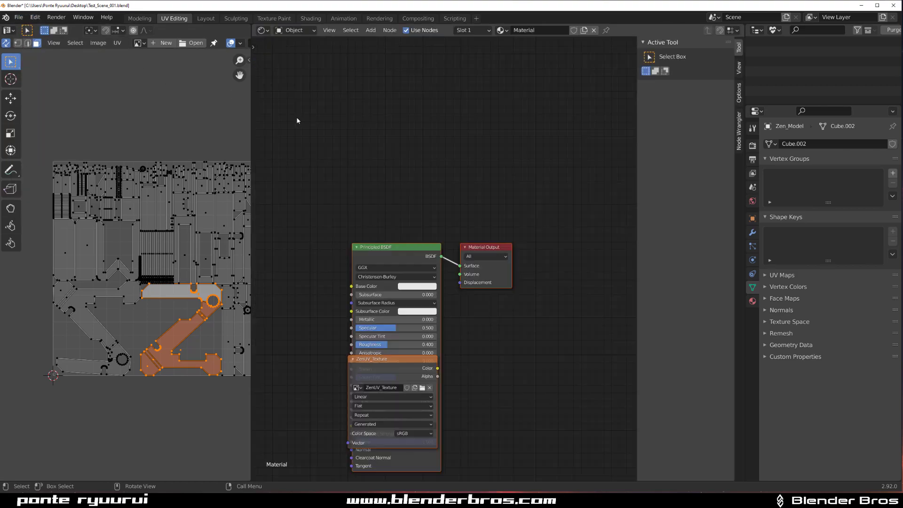
click(287, 121)
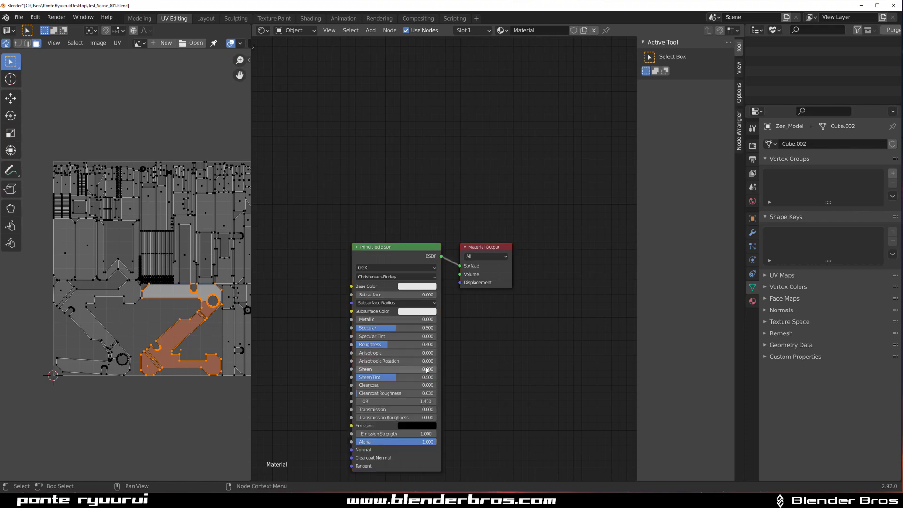
click(262, 31)
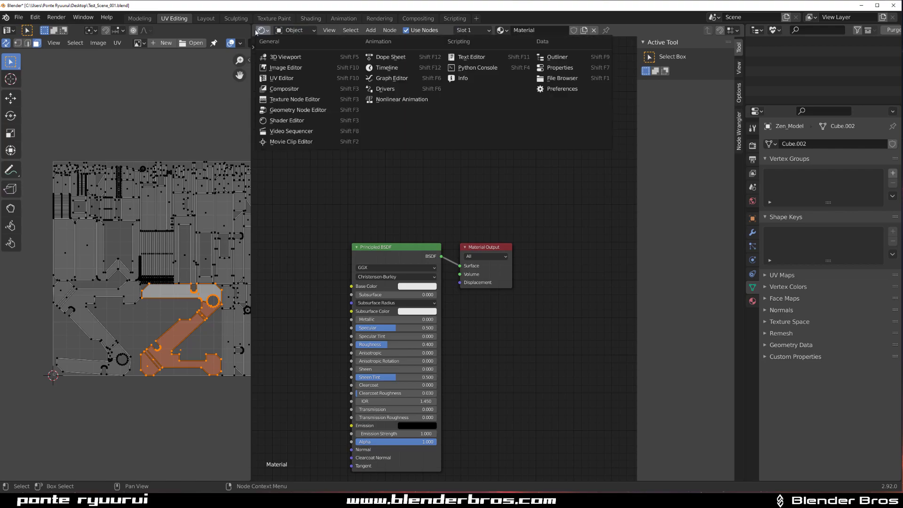
click(284, 57)
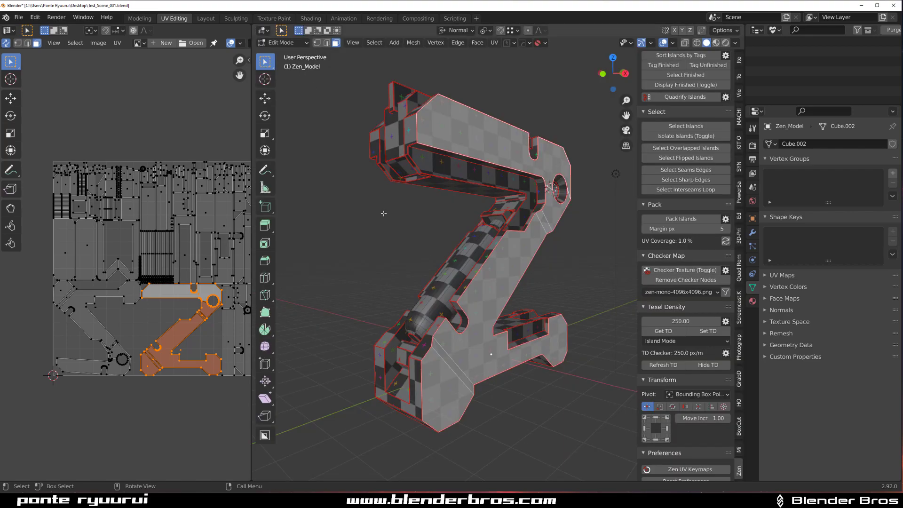
- Deselect all faces and toggle the checker texture repeatedly, leaving the model without it
key(a)
key(alt+a)
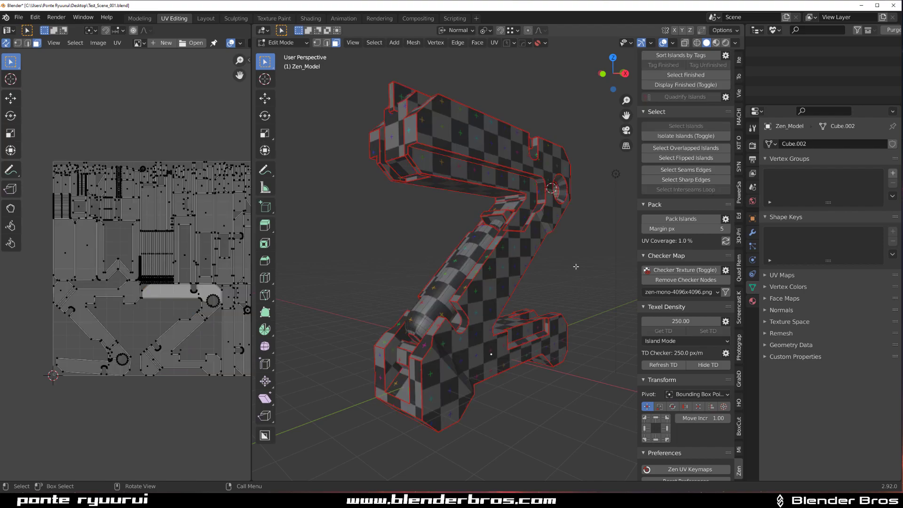
click(685, 272)
click(686, 271)
click(688, 272)
click(690, 272)
click(692, 272)
click(693, 272)
click(694, 273)
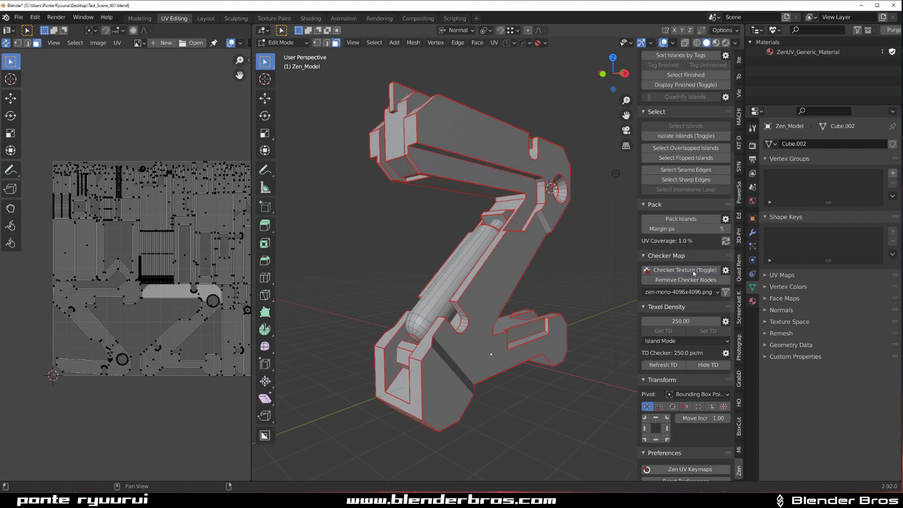
click(695, 273)
click(696, 274)
click(695, 274)
click(696, 273)
- Select the two adjacent tall rectangular islands at the left edge of the UV square and isolate them
middle_drag(527, 277, 557, 277)
scroll(684, 323, down, 3)
scroll(684, 323, down, 1)
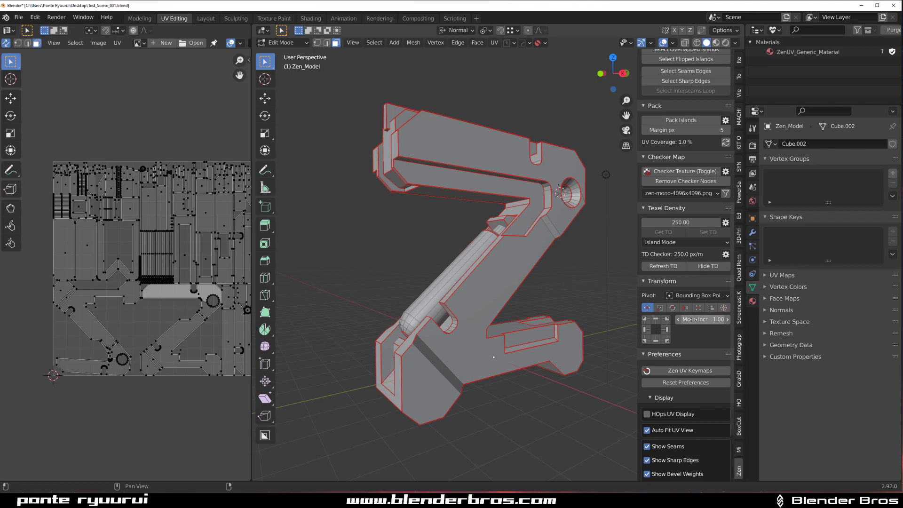
middle_drag(185, 261, 125, 227)
scroll(124, 268, up, 1)
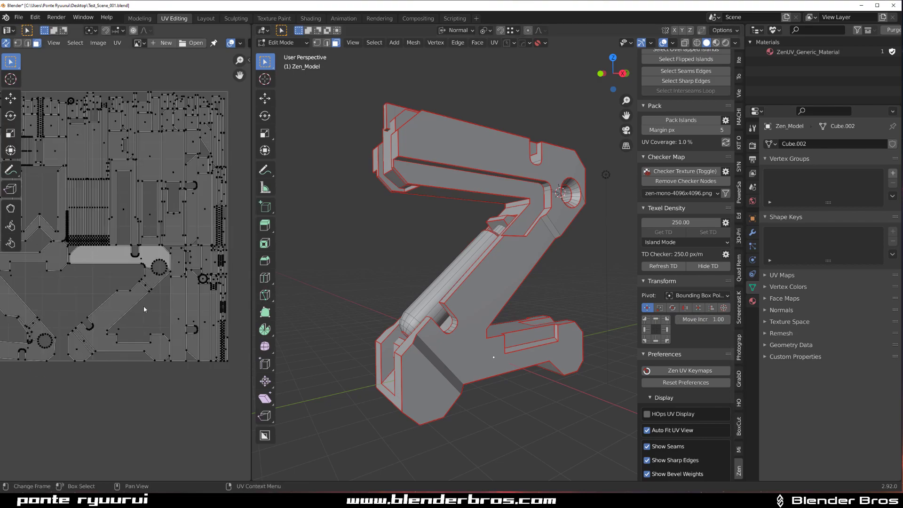
middle_drag(42, 266, 127, 349)
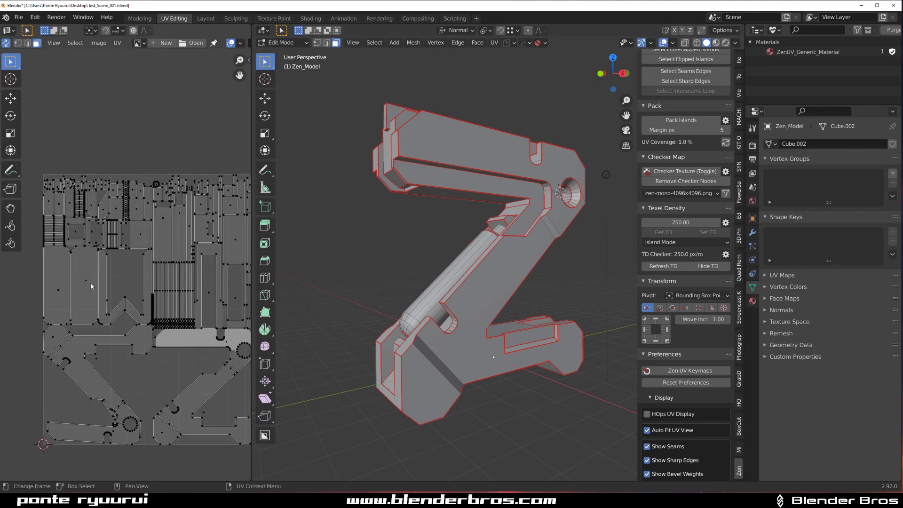
click(91, 286)
shift+click(61, 292)
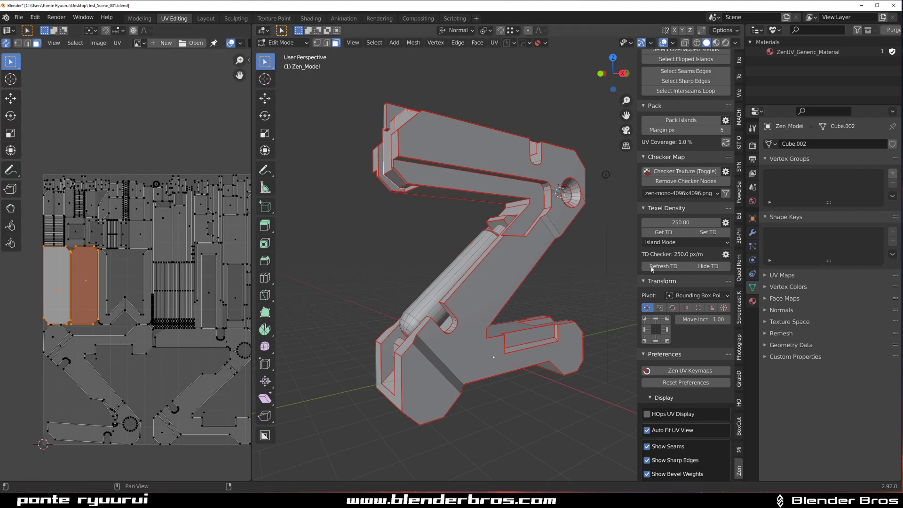
scroll(712, 210, up, 8)
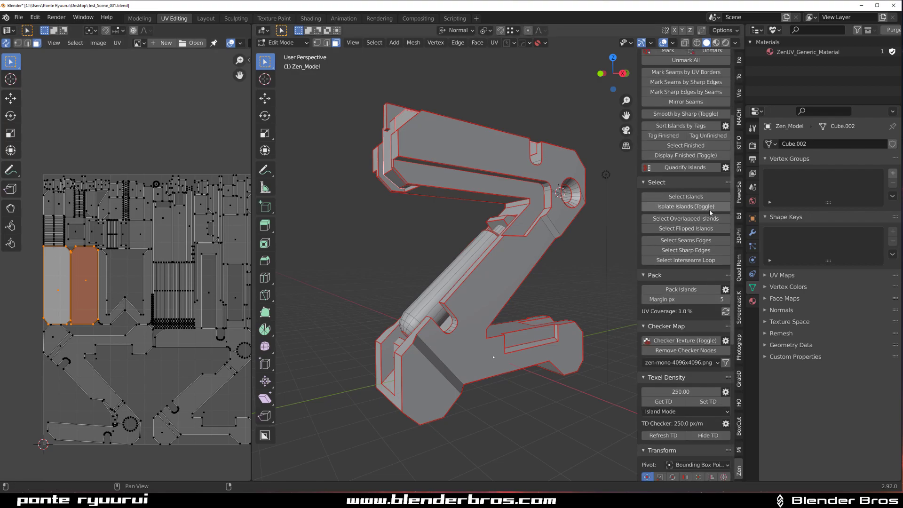
click(709, 206)
- Move the isolated islands right and back left, and down and back up, with a move increment of 1.00
scroll(154, 299, up, 1)
scroll(154, 298, up, 1)
middle_drag(83, 367, 145, 304)
scroll(708, 359, down, 2)
scroll(708, 358, down, 10)
scroll(190, 289, down, 2)
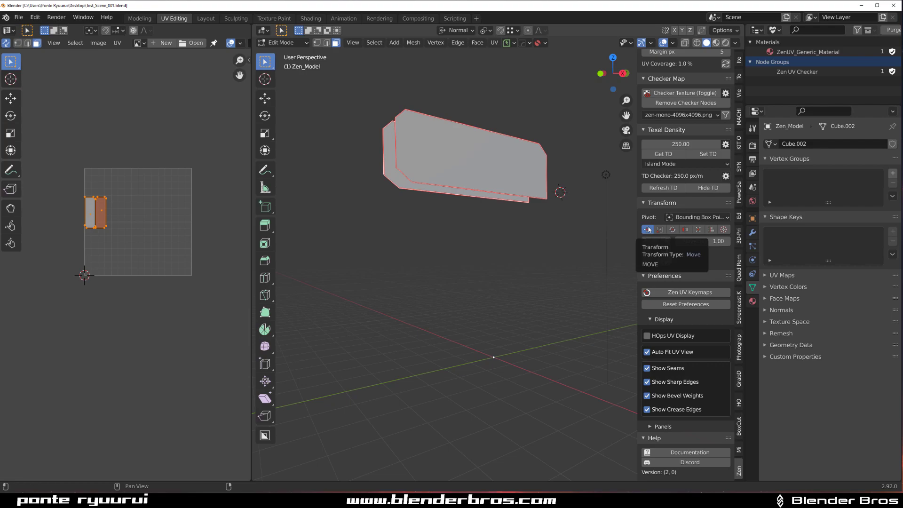
click(666, 250)
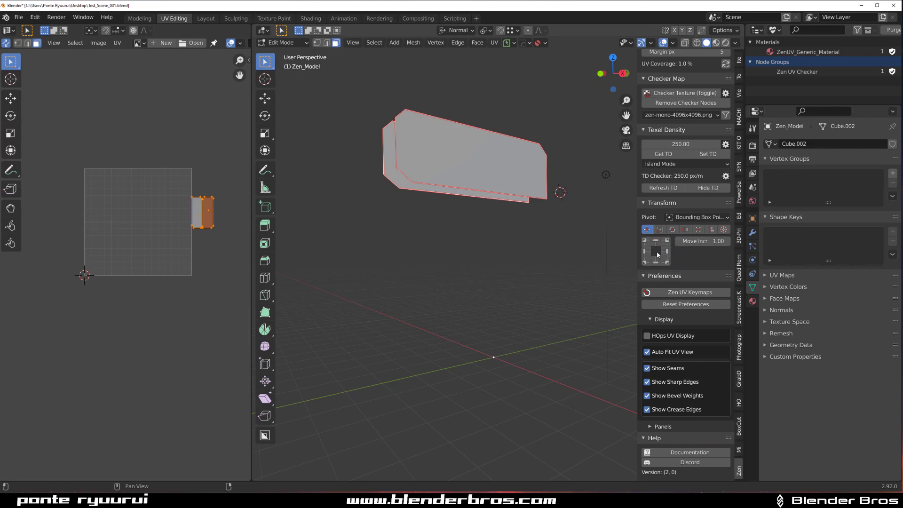
click(645, 251)
click(656, 261)
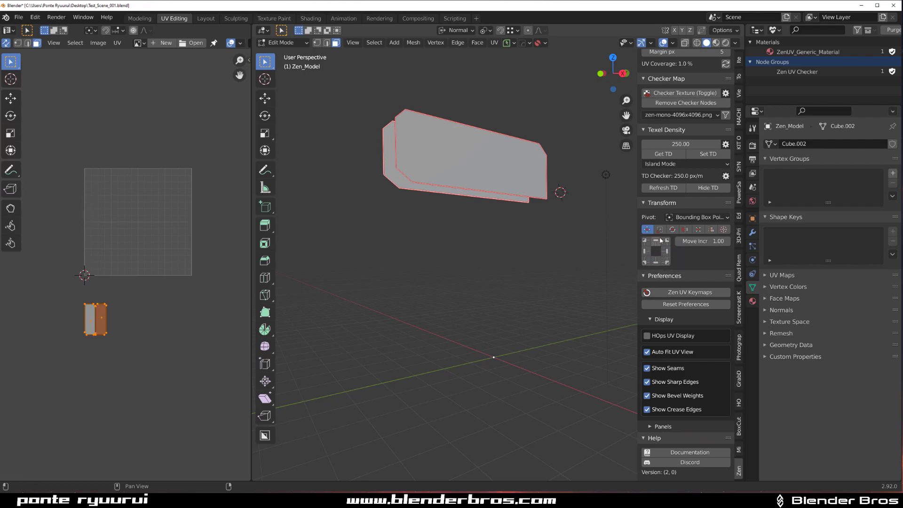
click(658, 240)
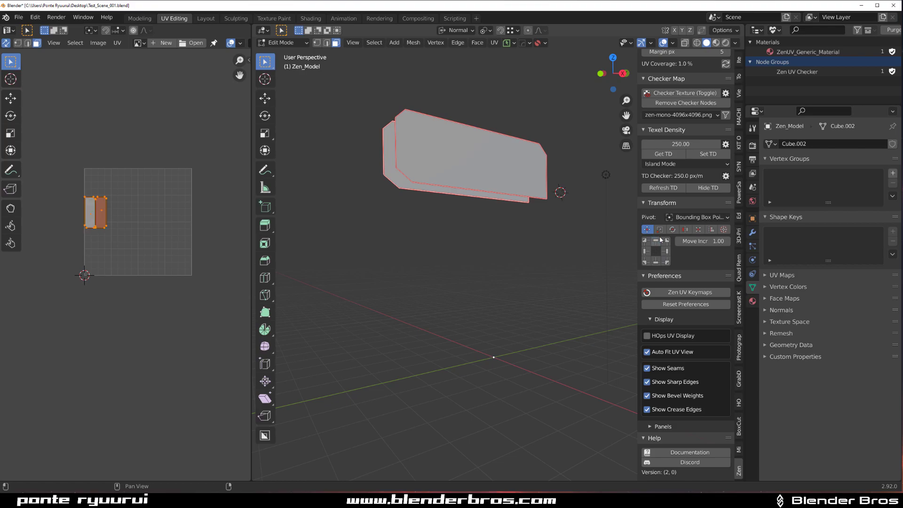
- Scale both isolated islands by 2.00 in X and Y from the middle-right point of their bounding box
click(718, 217)
click(695, 230)
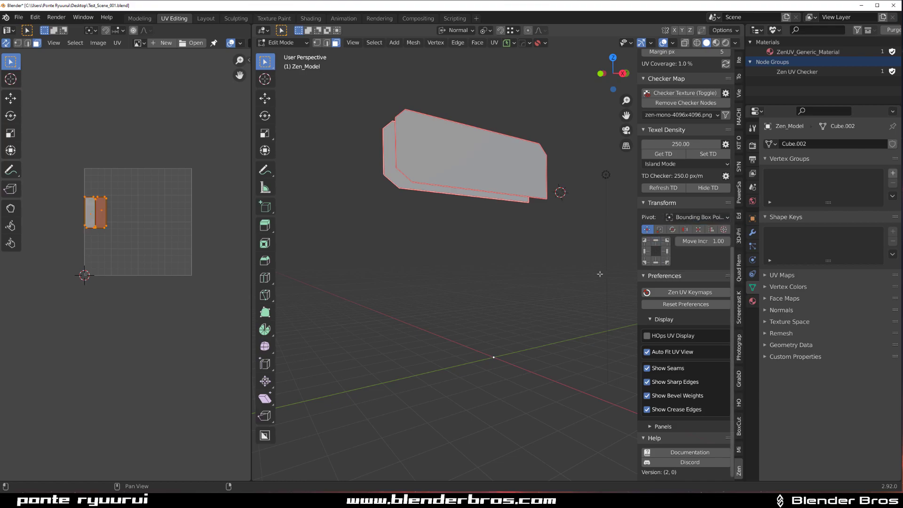
click(659, 230)
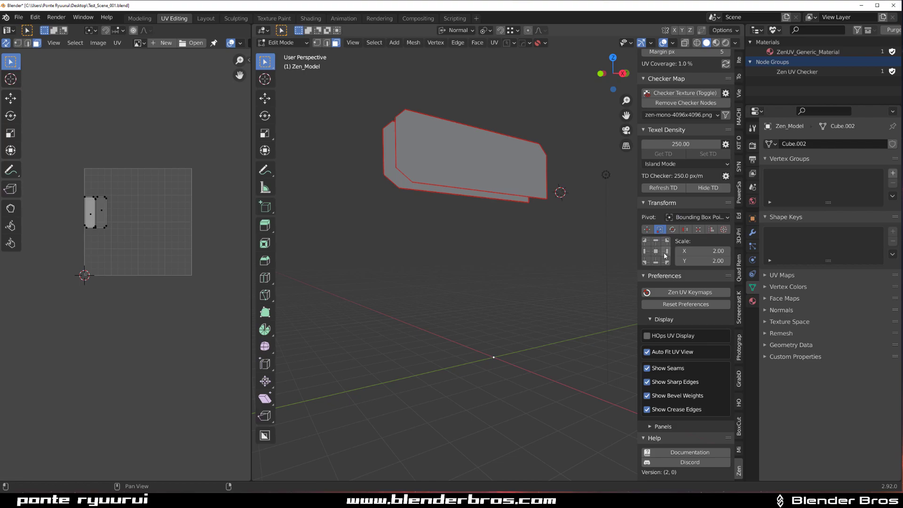
key(a)
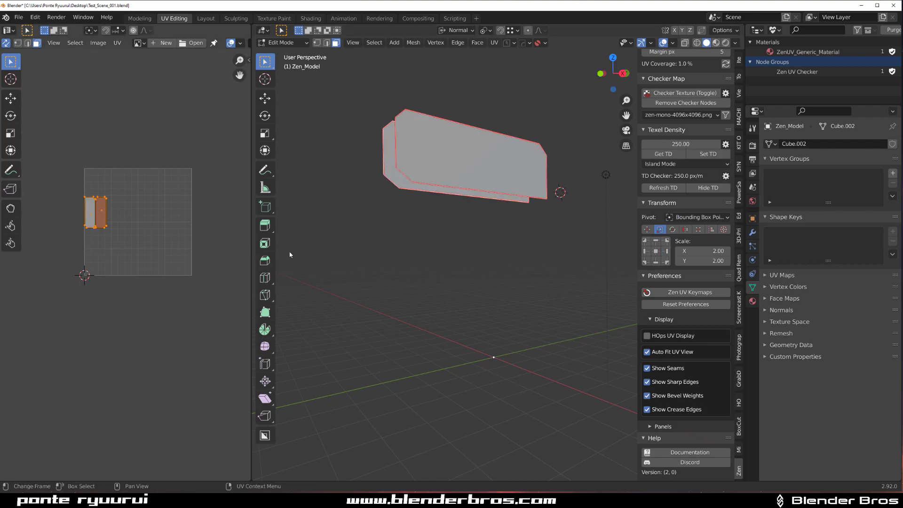
click(666, 252)
- Rotate both isolated islands twice with a rotation increment of 90 degrees
click(672, 229)
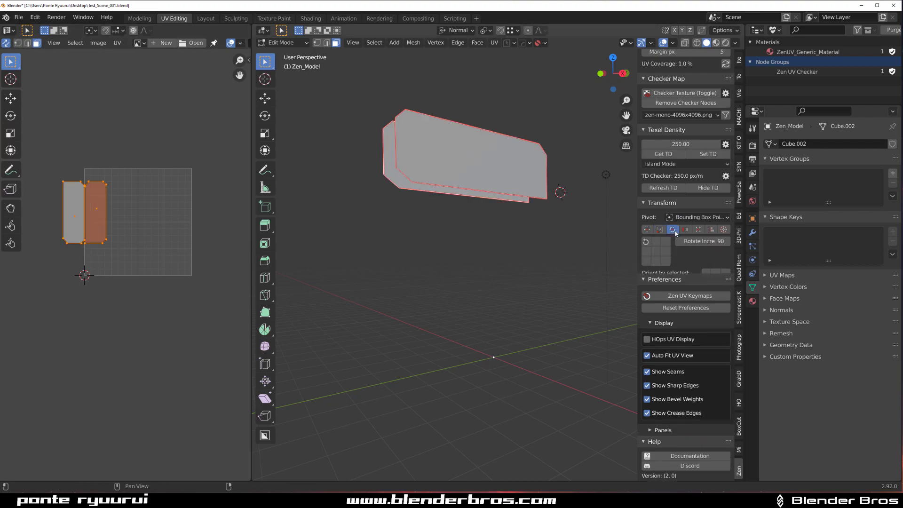
click(665, 260)
click(665, 260)
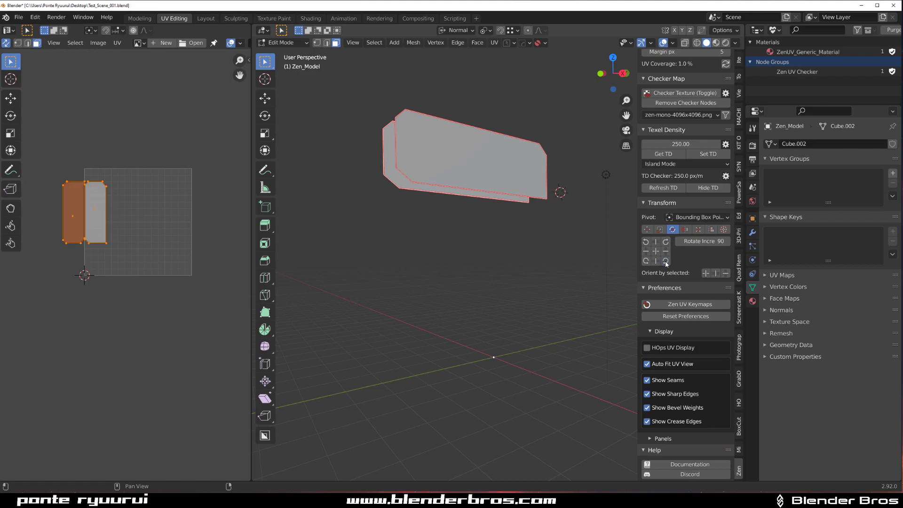
- Select the short chamfered corner edge of the right-hand island and orient the island by it vertically, followed by horizontally
click(665, 260)
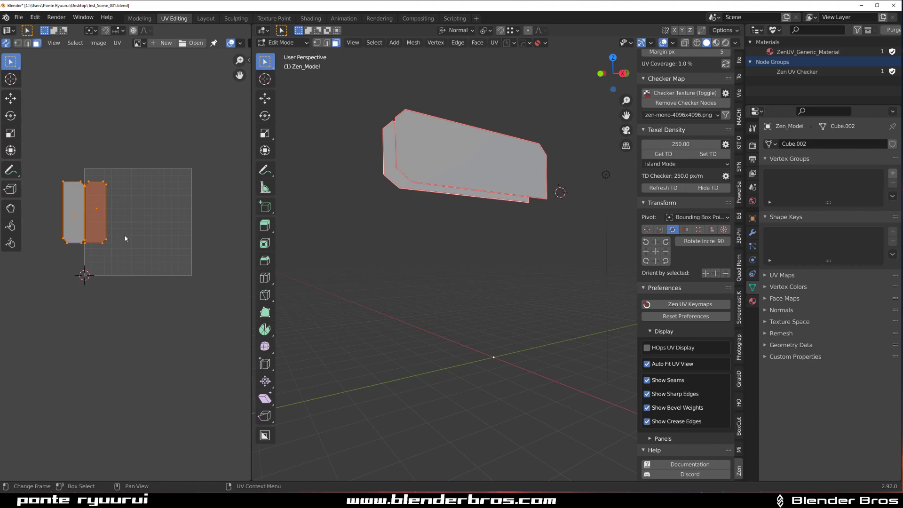
key(2)
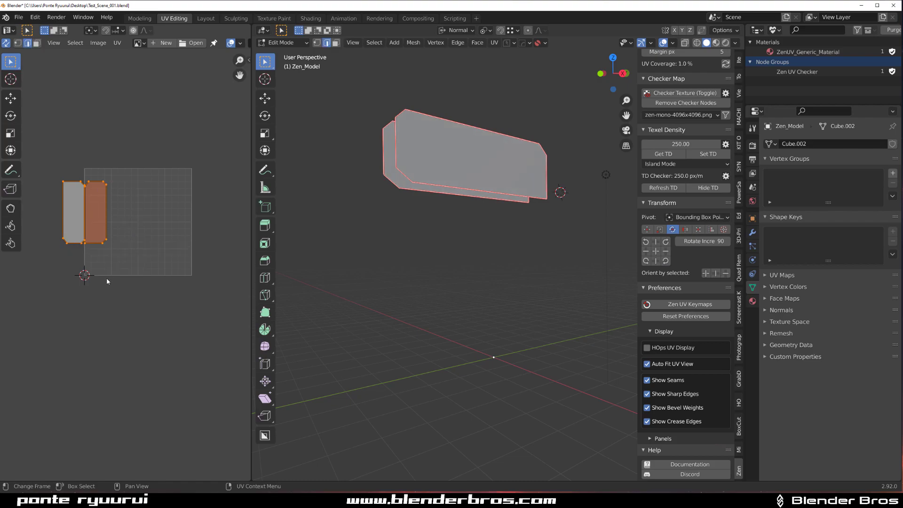
click(101, 246)
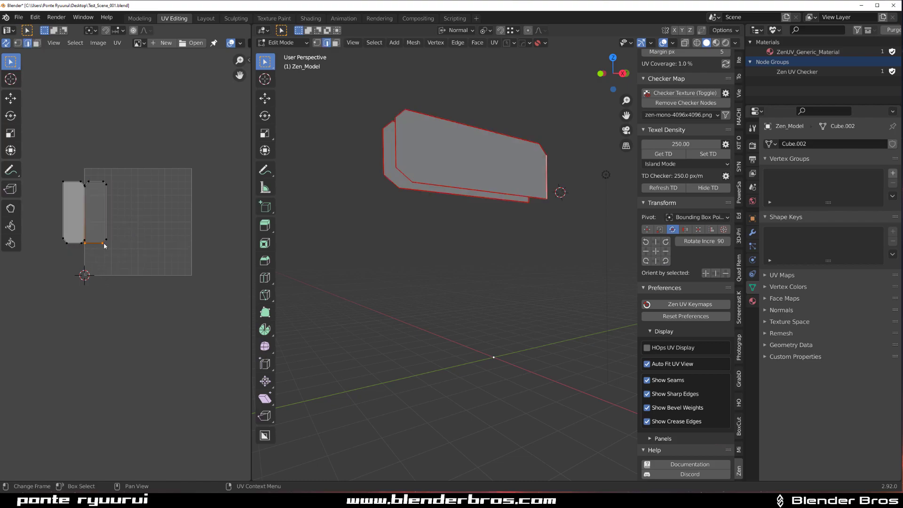
click(714, 274)
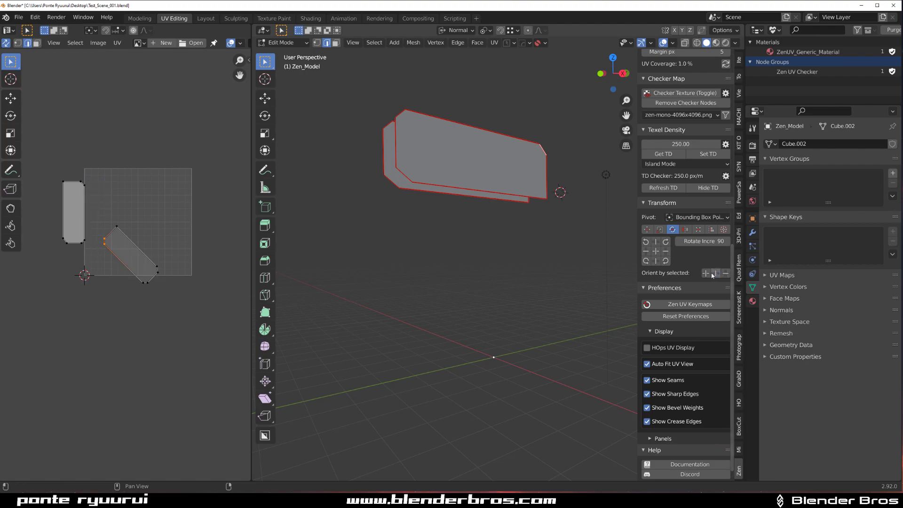
click(725, 273)
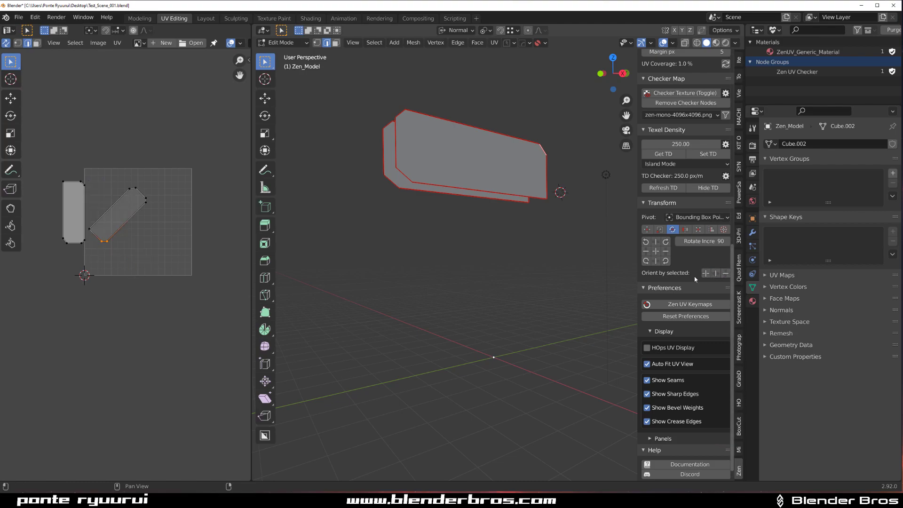
scroll(110, 247, up, 4)
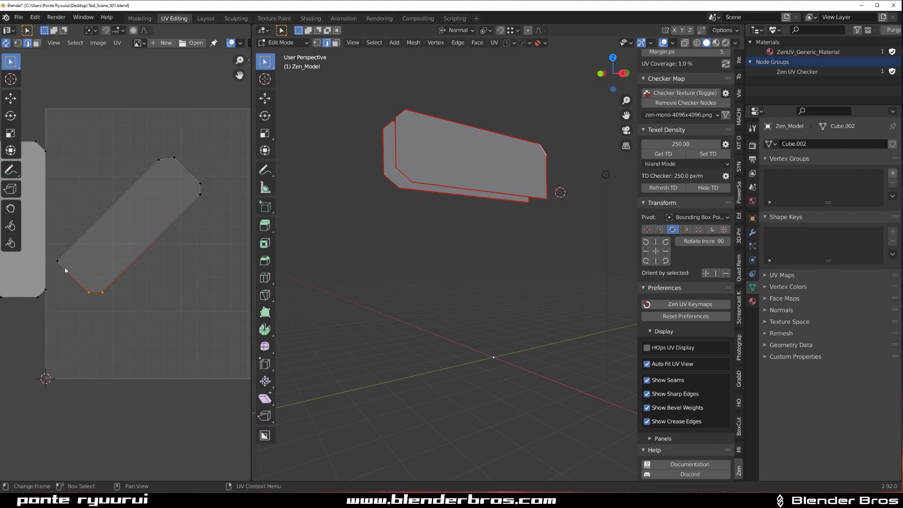
scroll(141, 277, down, 3)
scroll(158, 262, up, 2)
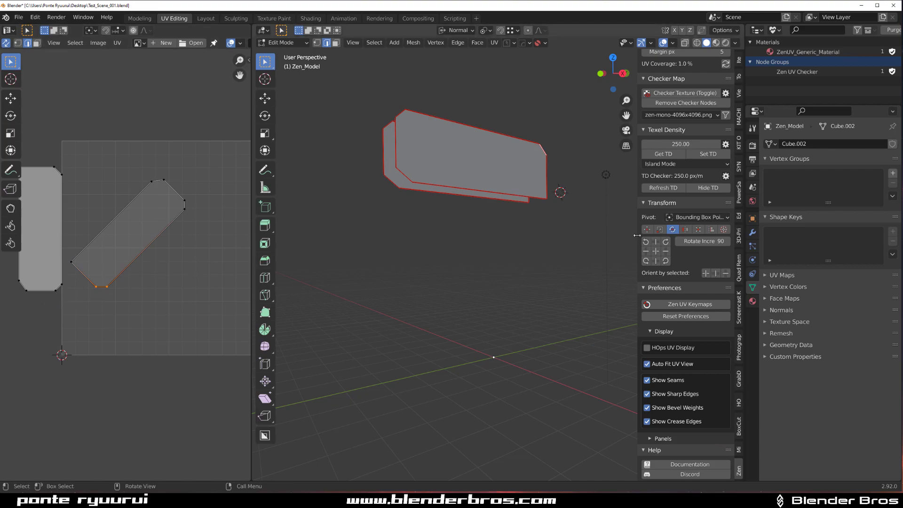
- Flip the tilted island across the middle-right and then the middle-left point of its bounding box
click(685, 229)
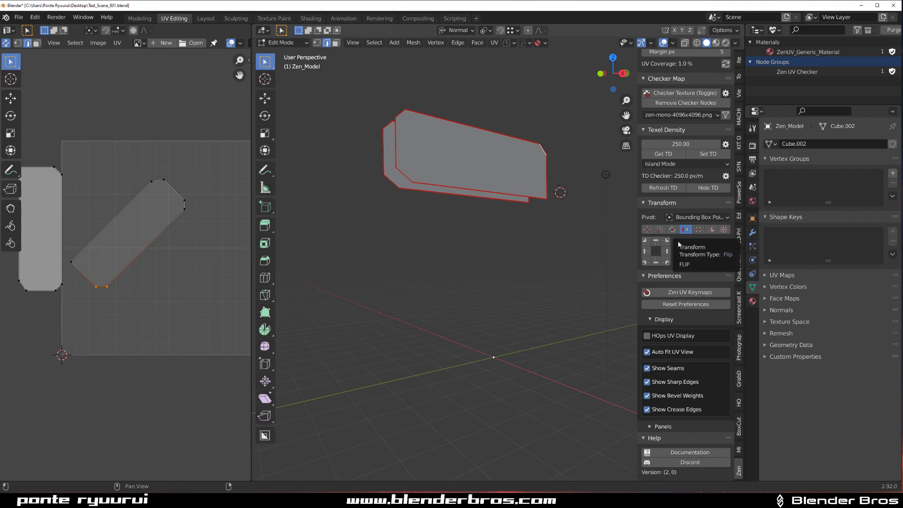
click(666, 251)
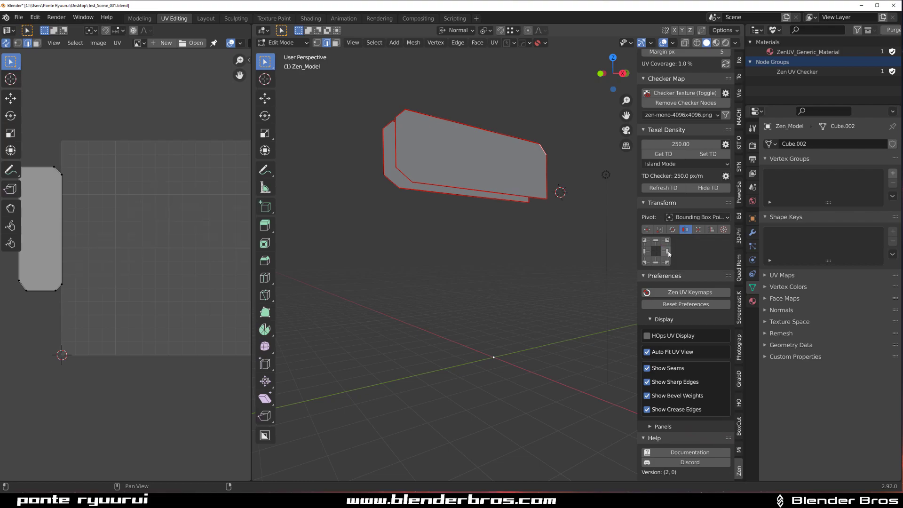
click(648, 255)
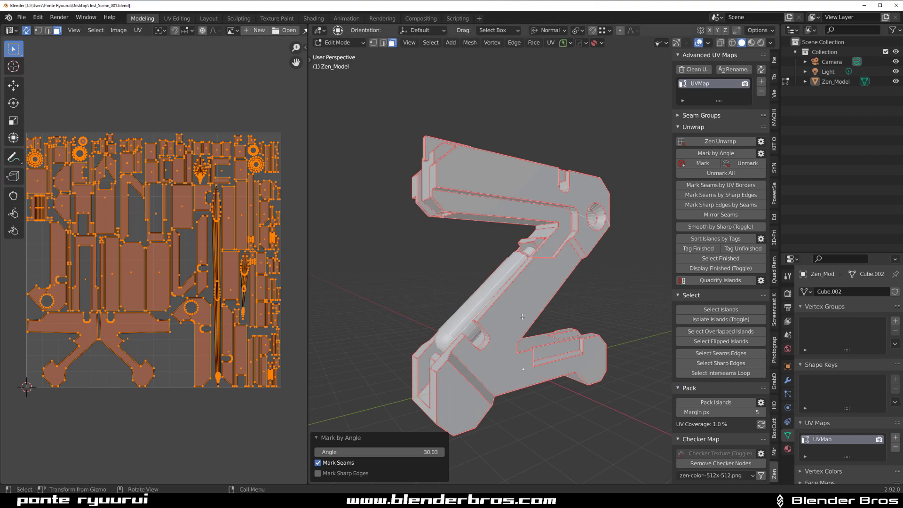
- Select the connected flat faces along one side of the Z model and unwrap them with Zen Unwrap
click(509, 354)
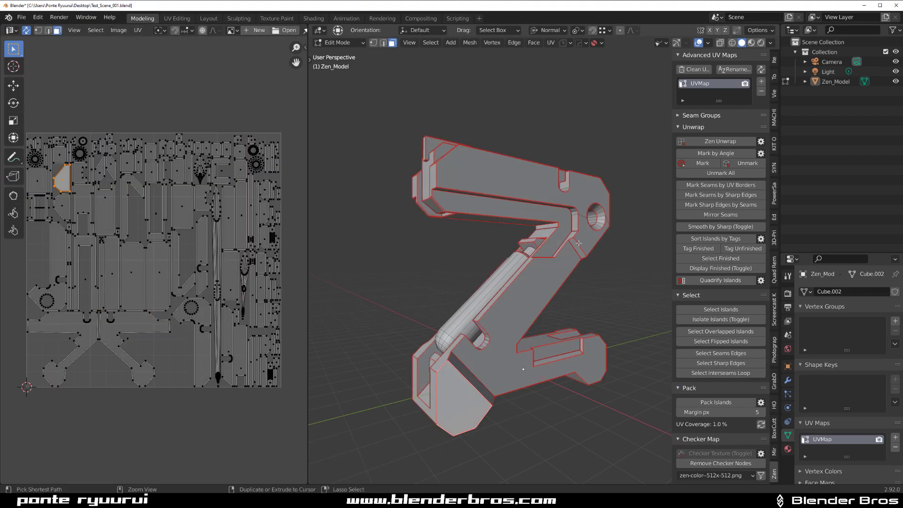
ctrl+click(579, 243)
ctrl+click(584, 221)
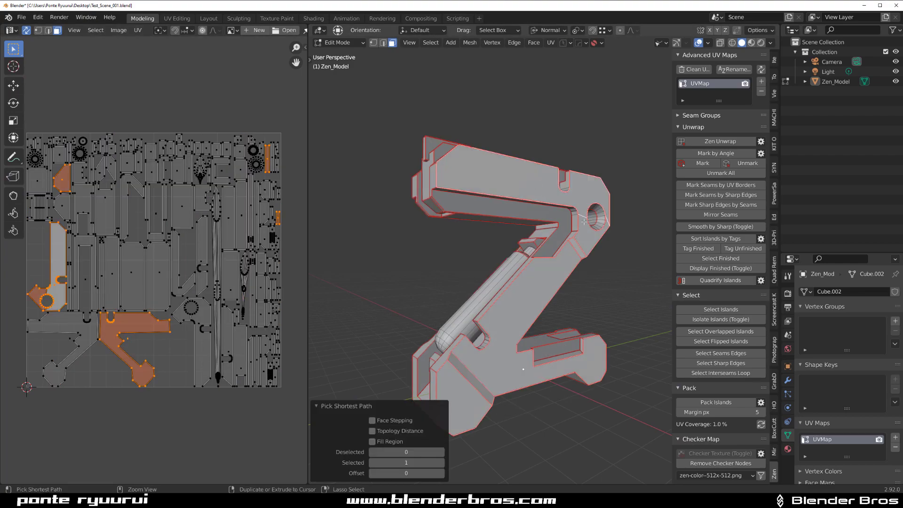
click(719, 141)
middle_drag(635, 202, 593, 217)
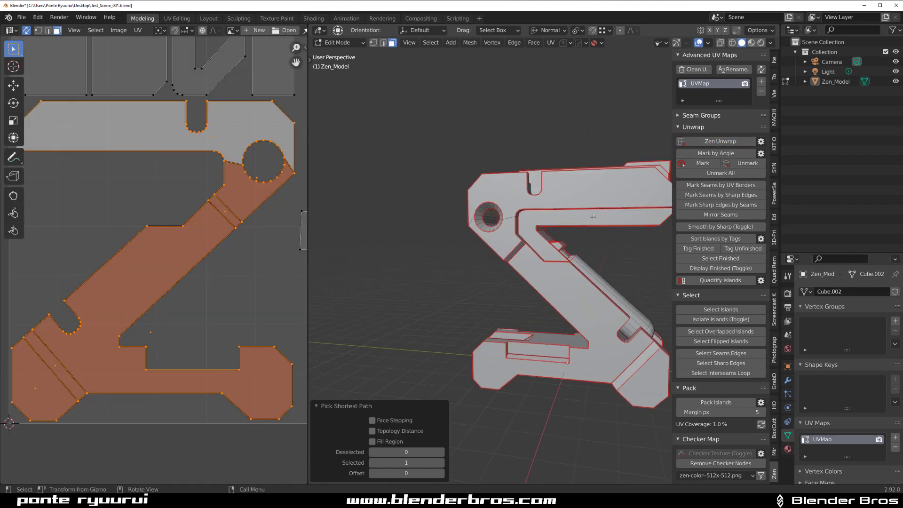
- Try to select the connected flat faces on the model's opposite side and unwrap them with Zen Unwrap
click(499, 371)
ctrl+click(583, 312)
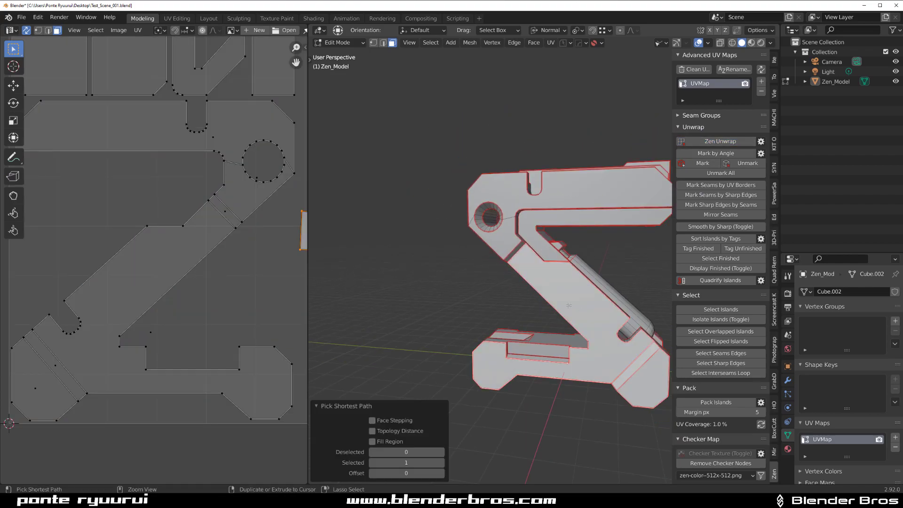
ctrl+click(561, 207)
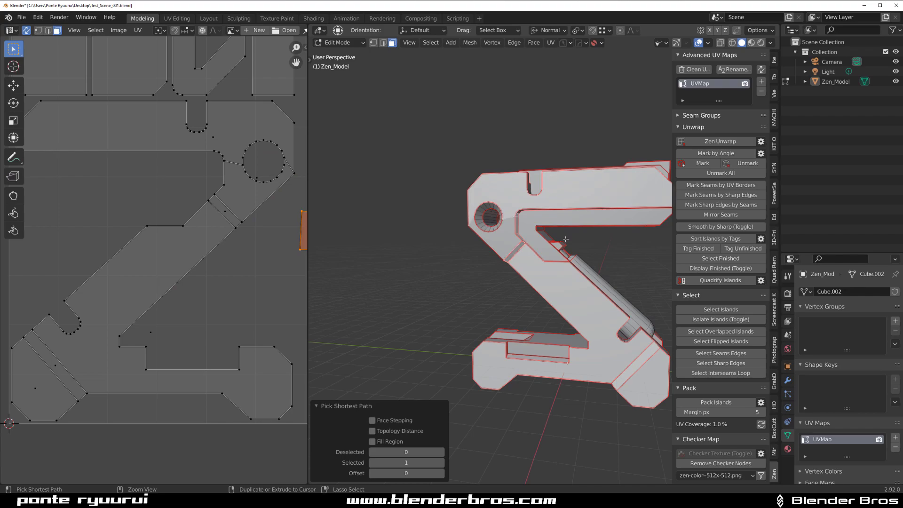
ctrl+click(502, 243)
scroll(556, 248, up, 3)
middle_drag(556, 248, 499, 262)
shift+click(505, 263)
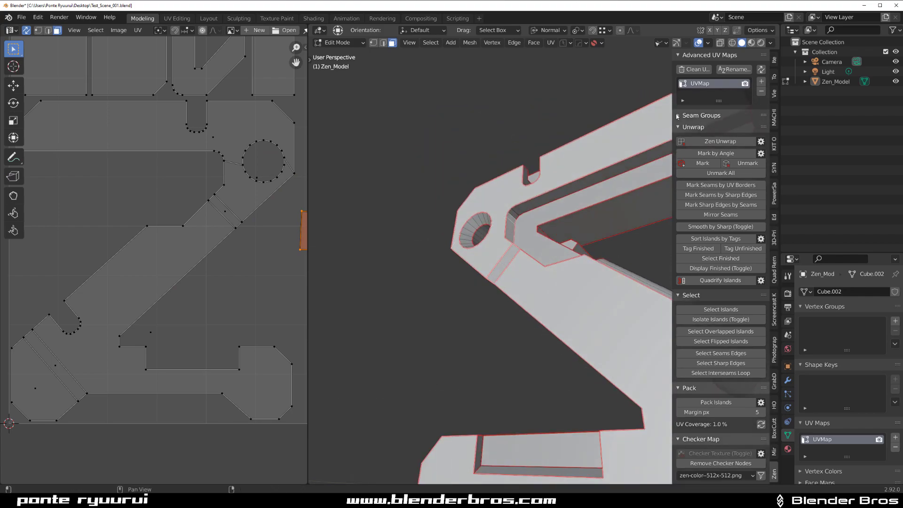
click(720, 141)
- Undo the unwrap of the model's opposite side
scroll(209, 237, down, 4)
scroll(205, 249, up, 4)
key(ctrl+z)
key(ctrl+z)
scroll(204, 256, down, 5)
scroll(225, 278, up, 2)
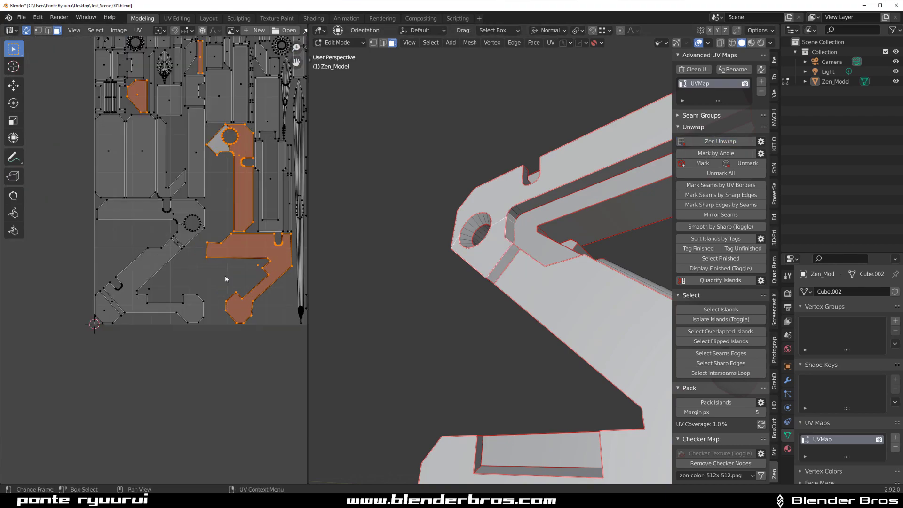
- Select the flat faces of the opposite side from upper arm to lower corner and unwrap them into one Z-shaped island
middle_drag(439, 249, 503, 254)
scroll(451, 256, down, 5)
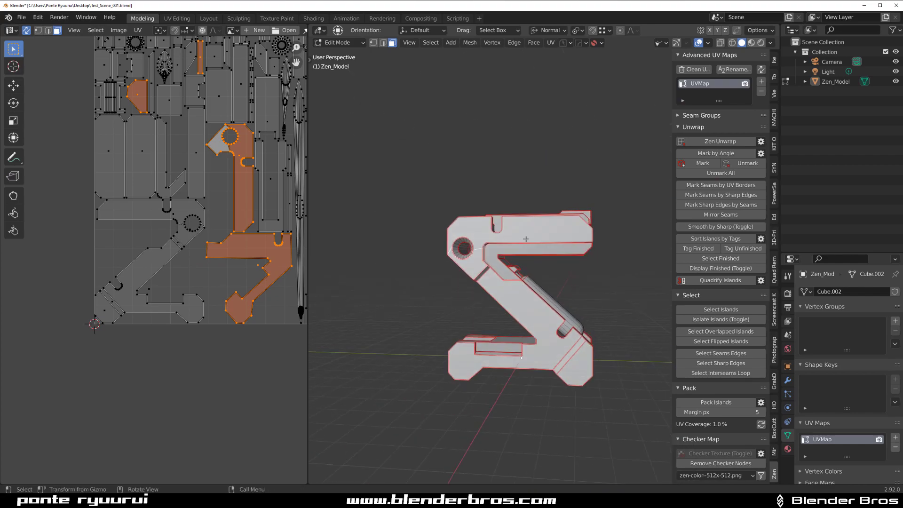
click(503, 244)
scroll(503, 246, up, 3)
ctrl+click(423, 274)
ctrl+click(547, 423)
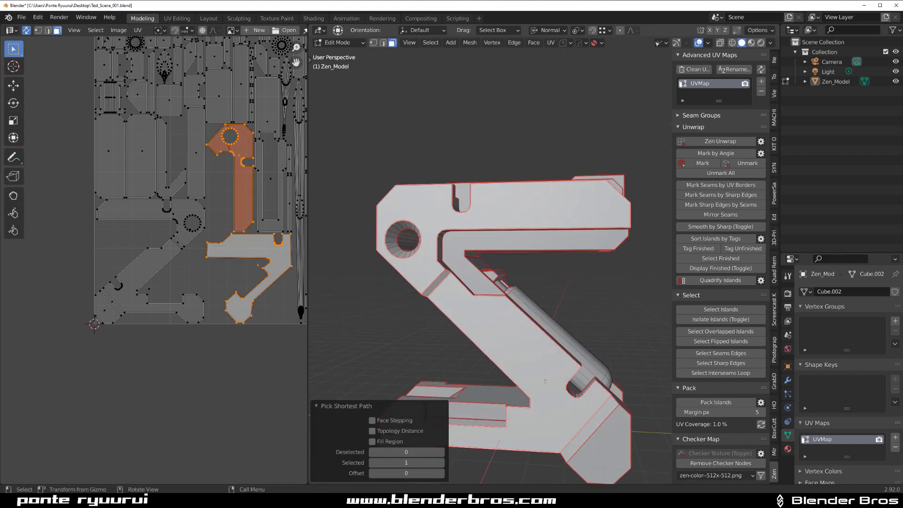
key(ctrl+s)
shift+middle_drag(551, 431, 526, 301)
ctrl+click(527, 301)
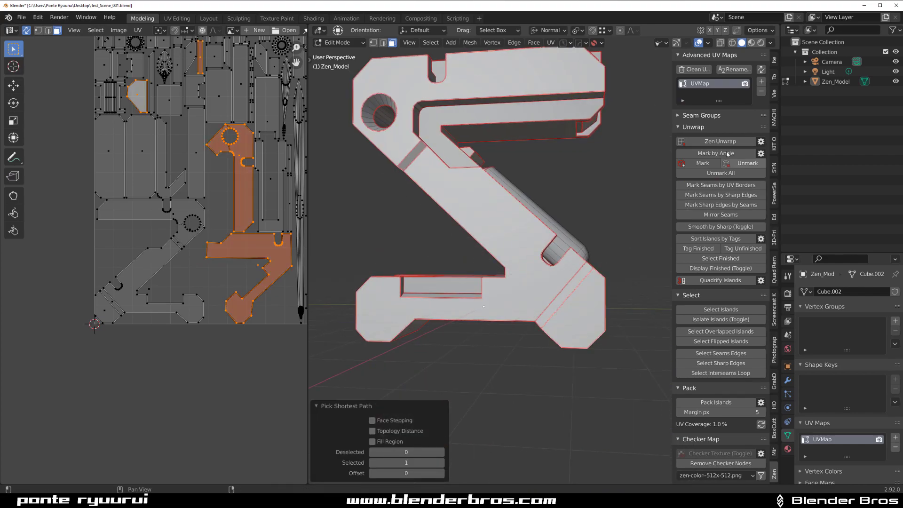
click(710, 140)
scroll(197, 252, down, 5)
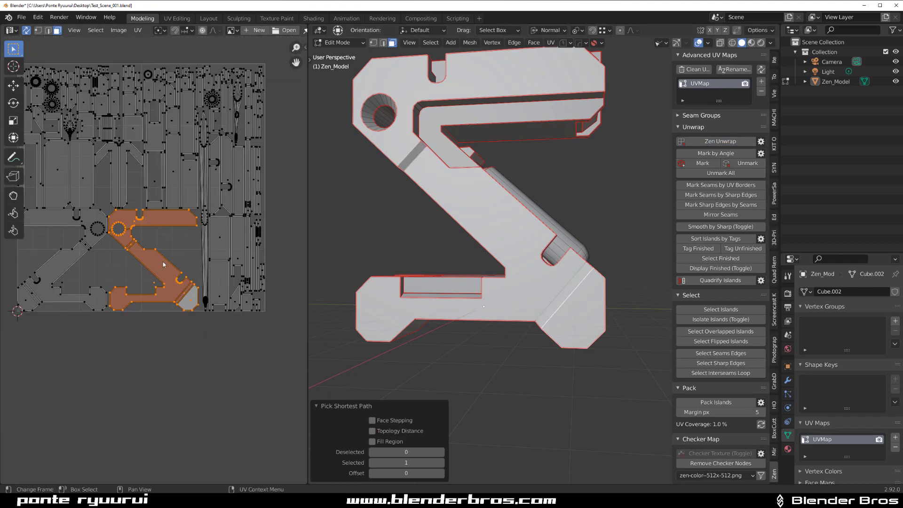
- Select both Z-shaped islands in full and isolate them
scroll(153, 261, up, 2)
shift+click(115, 266)
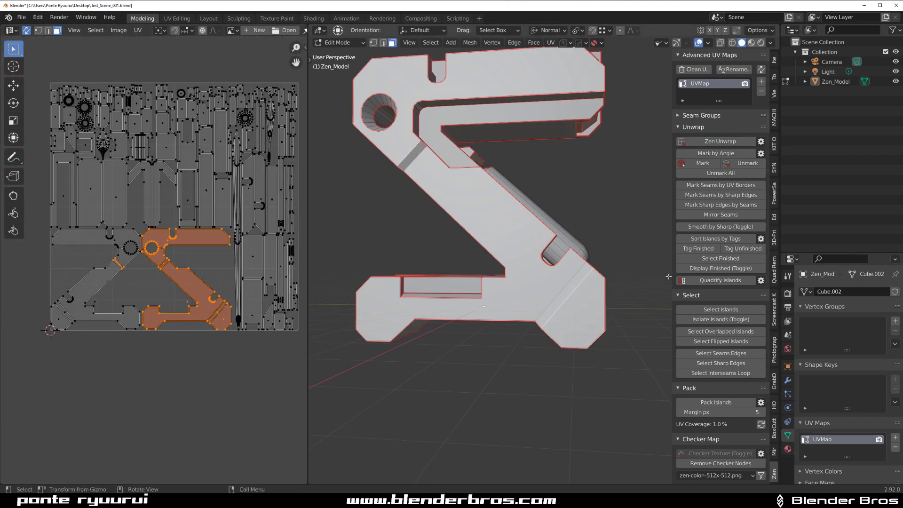
click(717, 308)
click(719, 320)
scroll(211, 233, up, 2)
- Select only the mirrored Z-shaped island and flip it horizontally across the middle-right point of its bounding box
click(213, 231)
scroll(222, 255, down, 3)
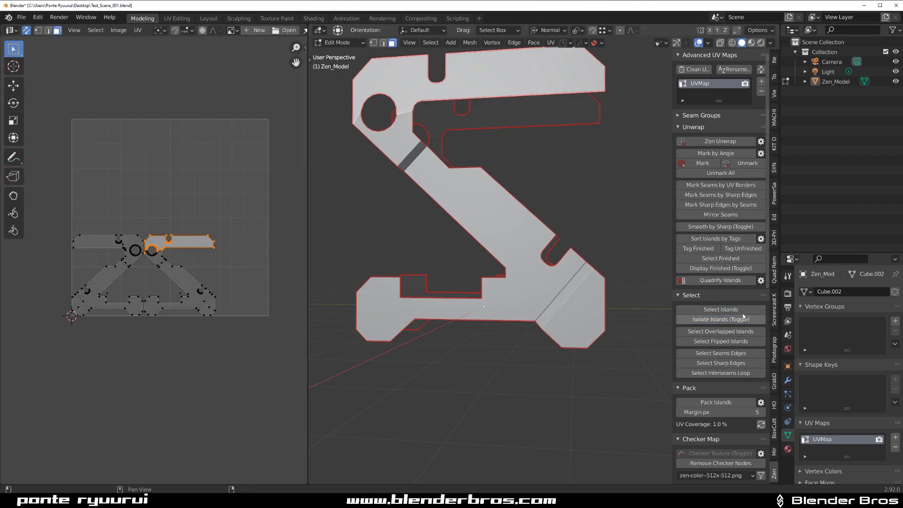
click(721, 309)
scroll(734, 357, down, 8)
scroll(724, 357, down, 4)
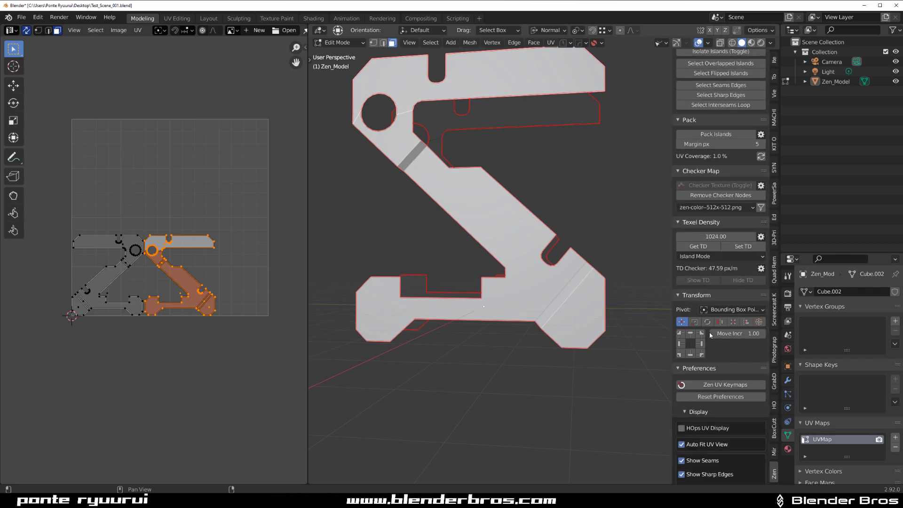
click(720, 322)
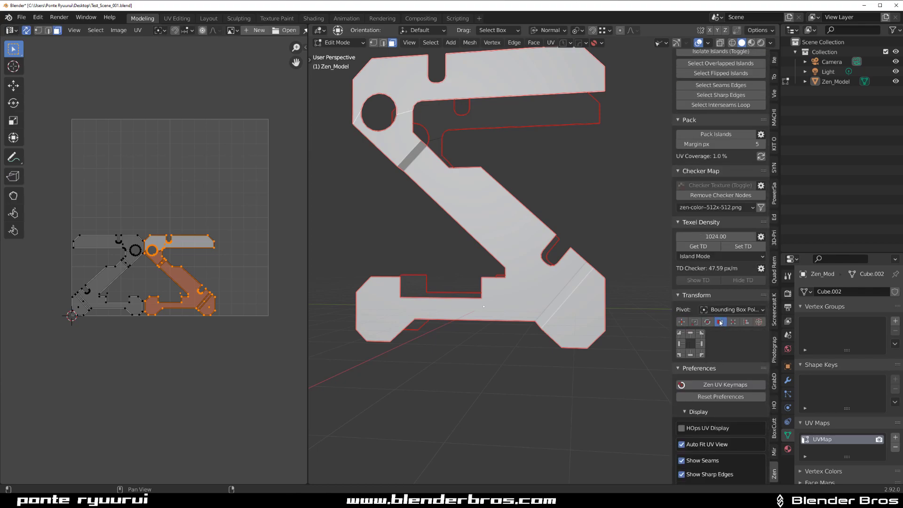
click(700, 344)
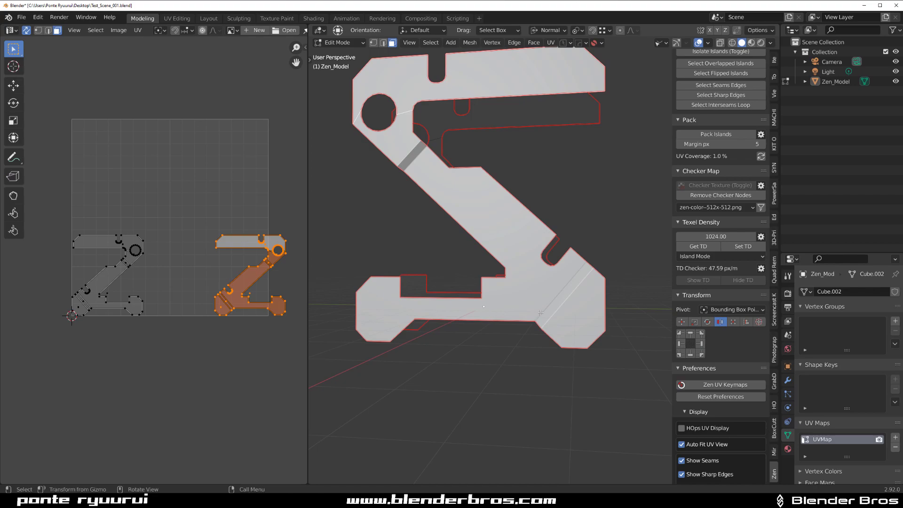
- Add the other Z-shaped island to the selection and stack both on top of each other with the Align transform
shift+click(124, 267)
scroll(738, 208, up, 4)
ctrl+scroll(738, 214, up, 6)
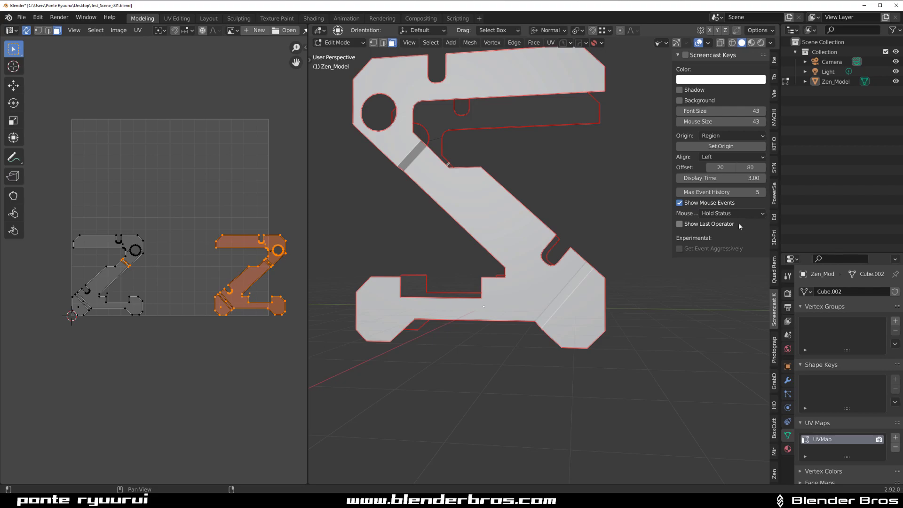
click(774, 473)
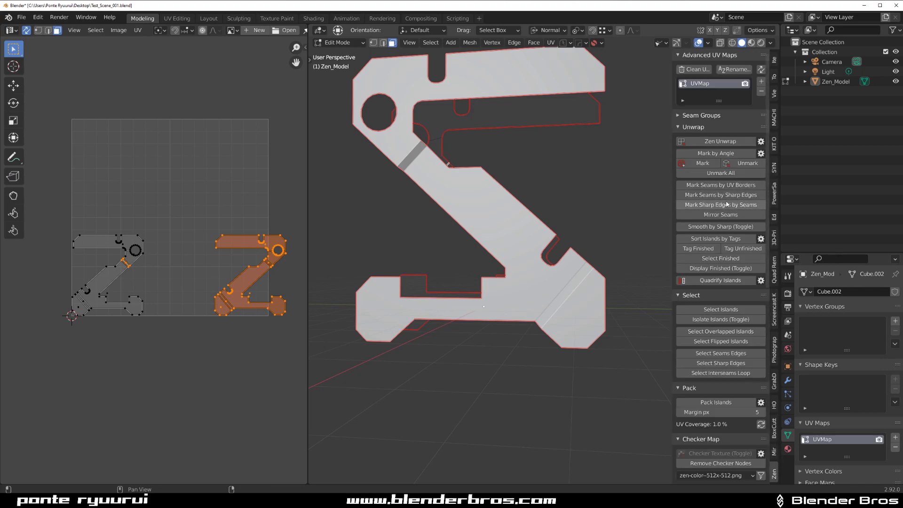
click(727, 309)
scroll(724, 360, down, 10)
scroll(729, 353, down, 2)
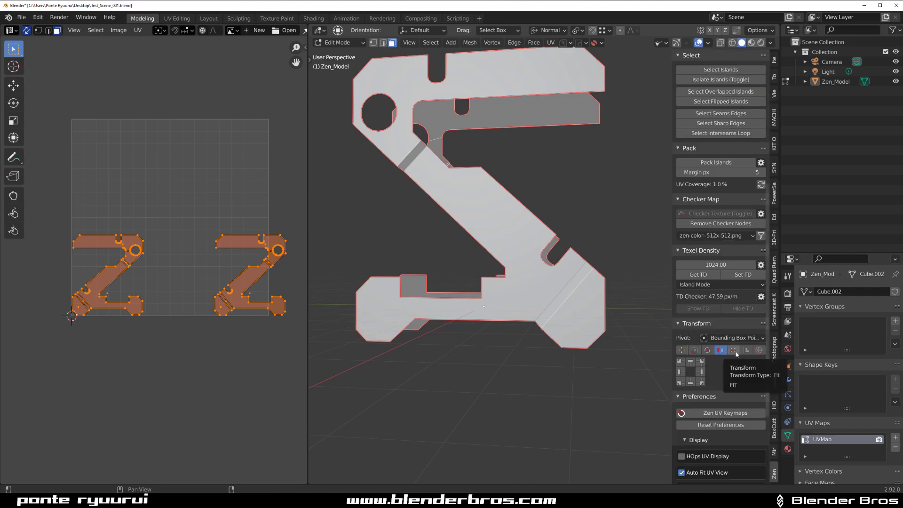
click(746, 350)
click(689, 371)
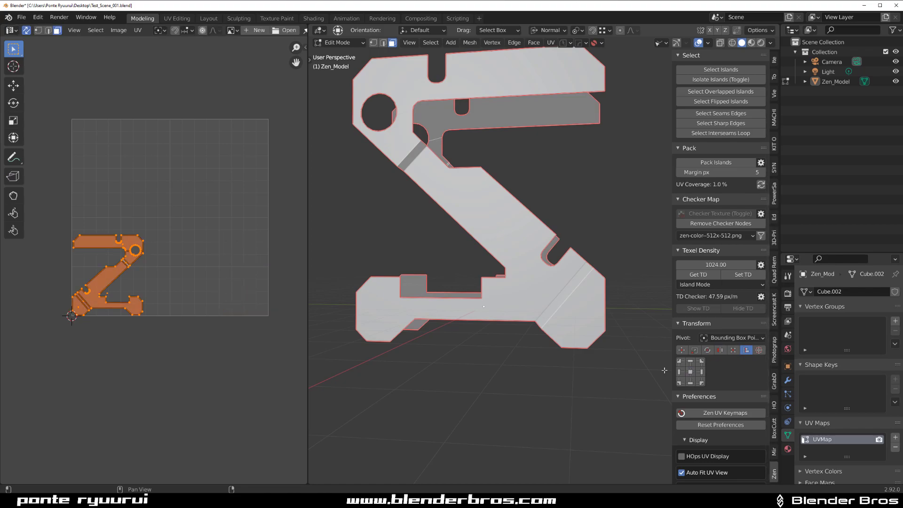
scroll(120, 285, up, 5)
scroll(195, 298, down, 3)
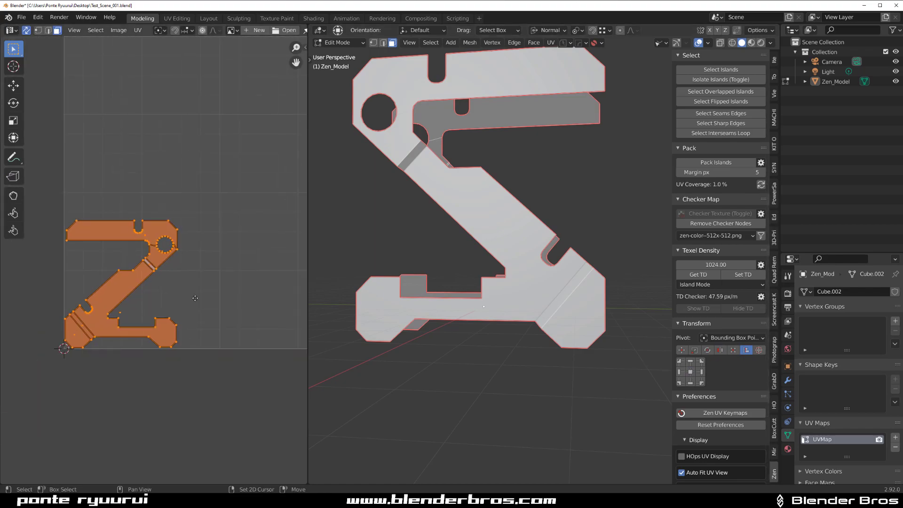
middle_drag(456, 242, 416, 241)
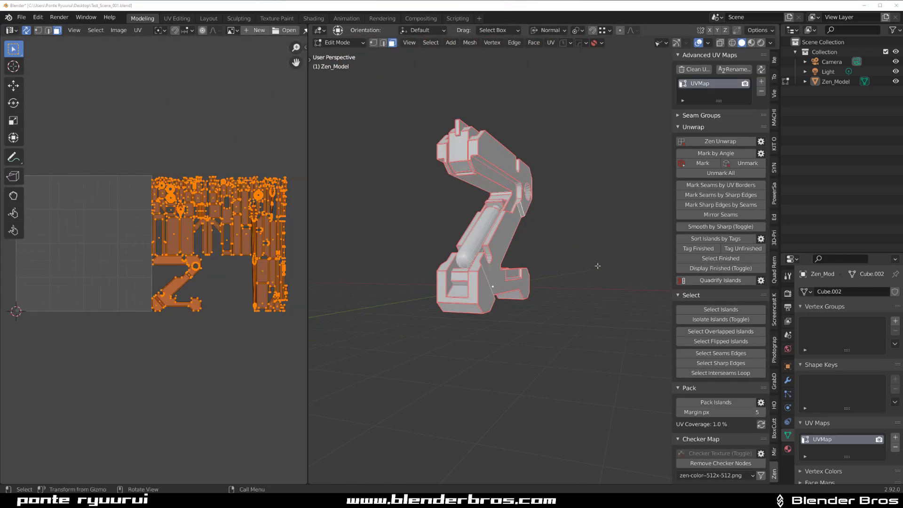
- Try packing all the model's islands with Pack Islands, and undo the packing
scroll(726, 368, down, 4)
click(715, 318)
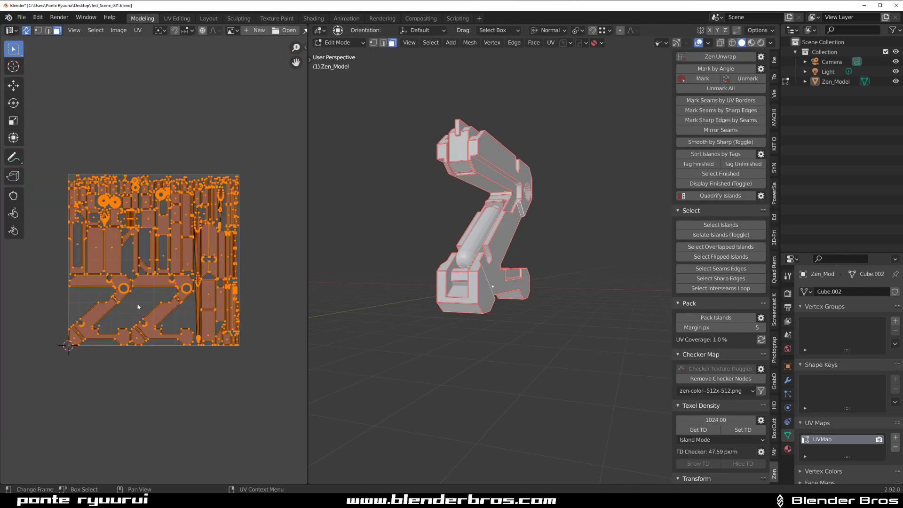
key(ctrl+z)
- Show the UV editor's sidebar and bring up the UVPackmaster2 packing options
scroll(192, 300, down, 3)
scroll(204, 290, up, 3)
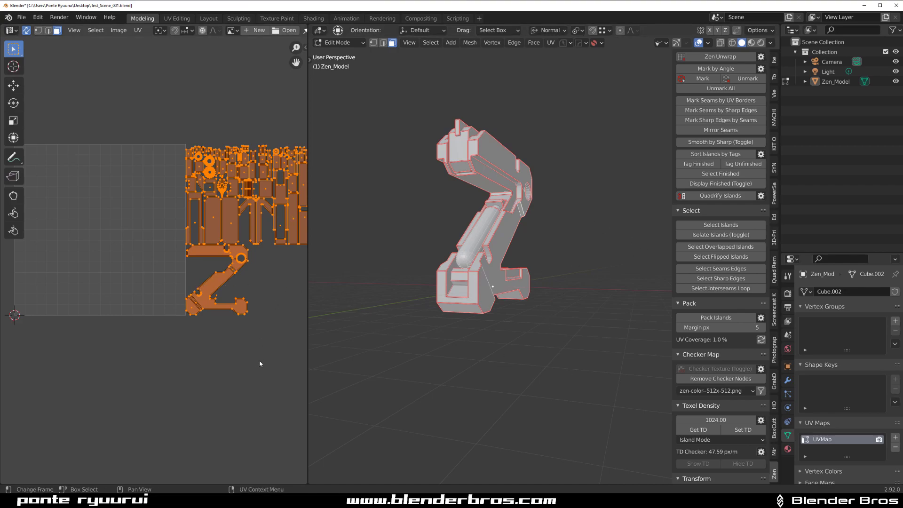
key(n)
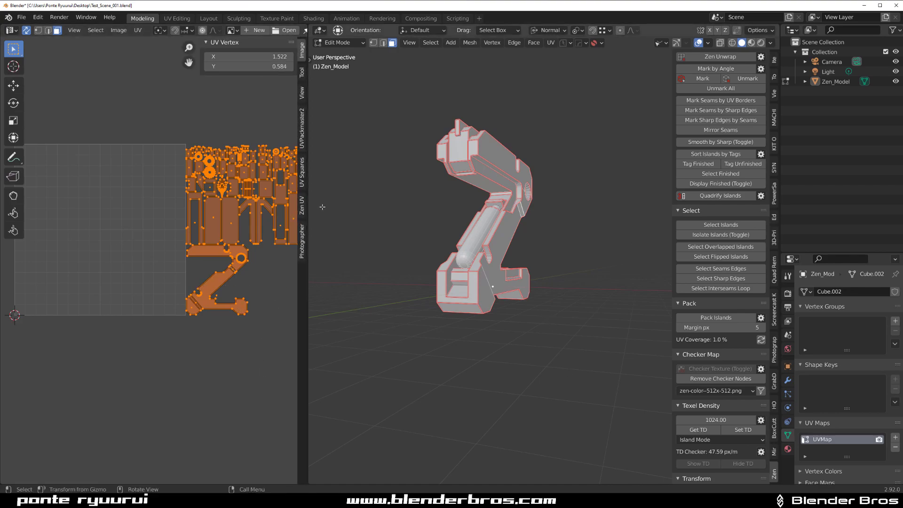
click(303, 183)
scroll(206, 261, down, 3)
middle_drag(206, 242, 194, 301)
scroll(182, 258, up, 3)
scroll(158, 280, down, 1)
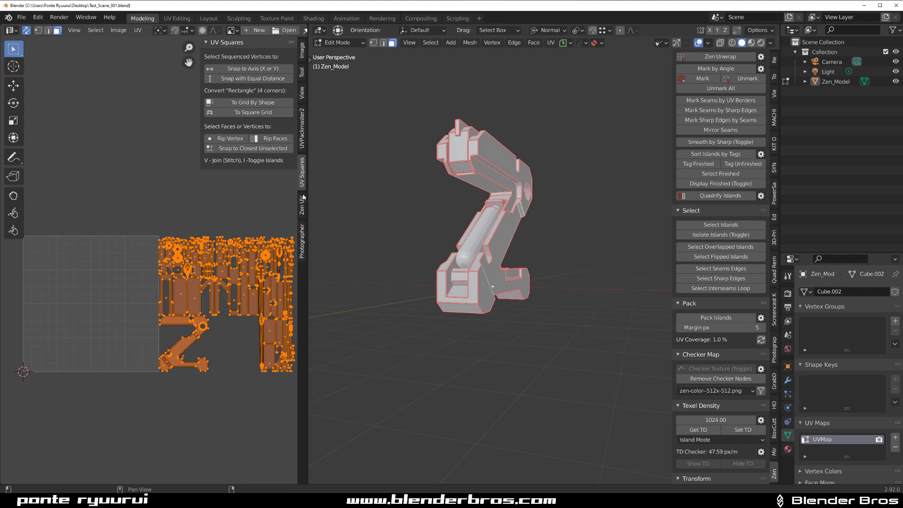
click(301, 128)
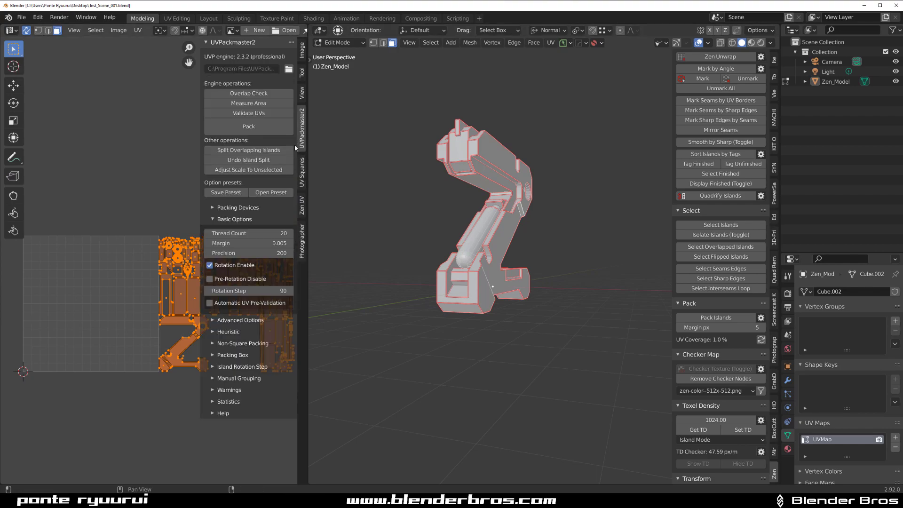
- Enable Lock Overlapping in UVPackmaster2's advanced options and pack all UV islands
scroll(124, 289, down, 2)
middle_drag(129, 287, 67, 324)
click(231, 320)
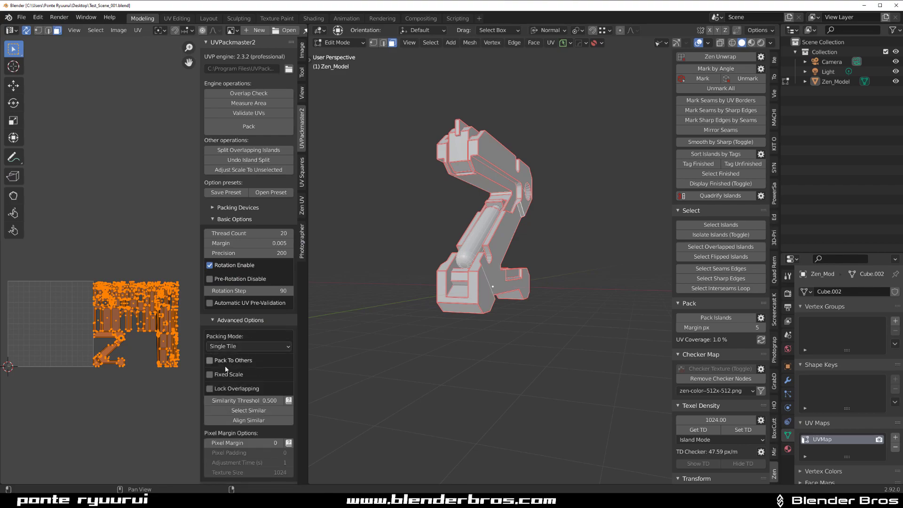
click(248, 127)
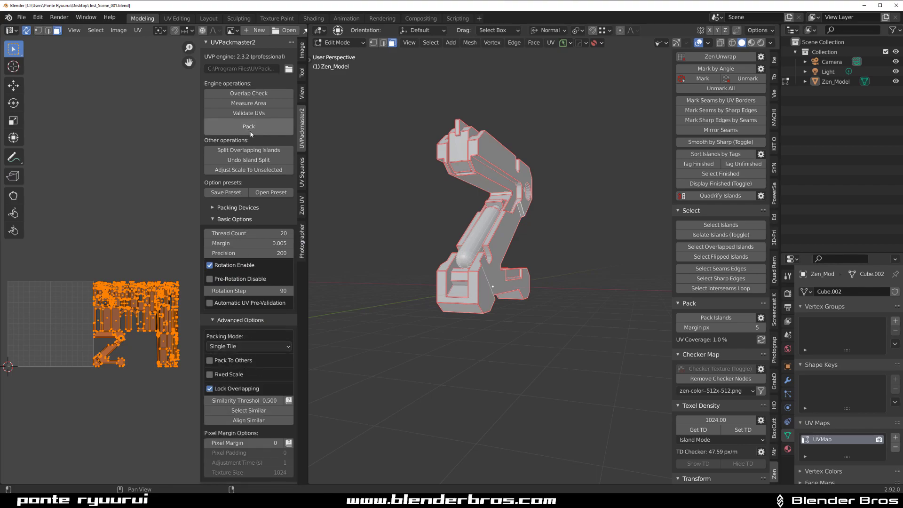
- Examine the packed UV layout up close, checking how the stacked Z-shaped islands and their neighbours are placed
middle_drag(56, 329, 132, 278)
scroll(131, 277, up, 10)
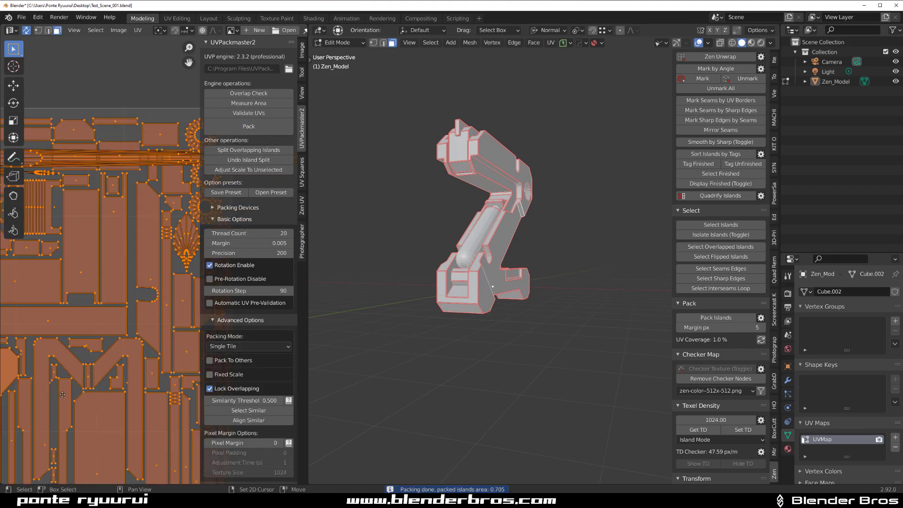
scroll(109, 356, down, 6)
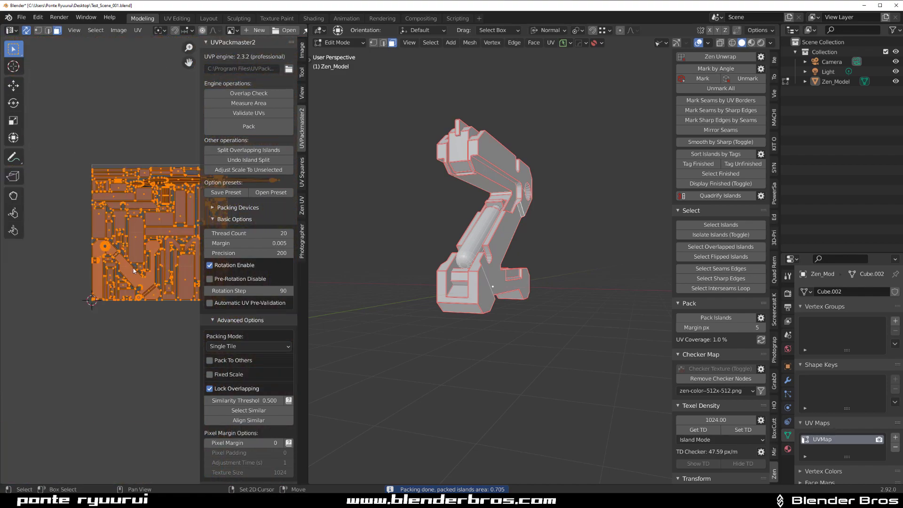
scroll(74, 308, up, 3)
scroll(103, 267, down, 2)
scroll(85, 275, up, 5)
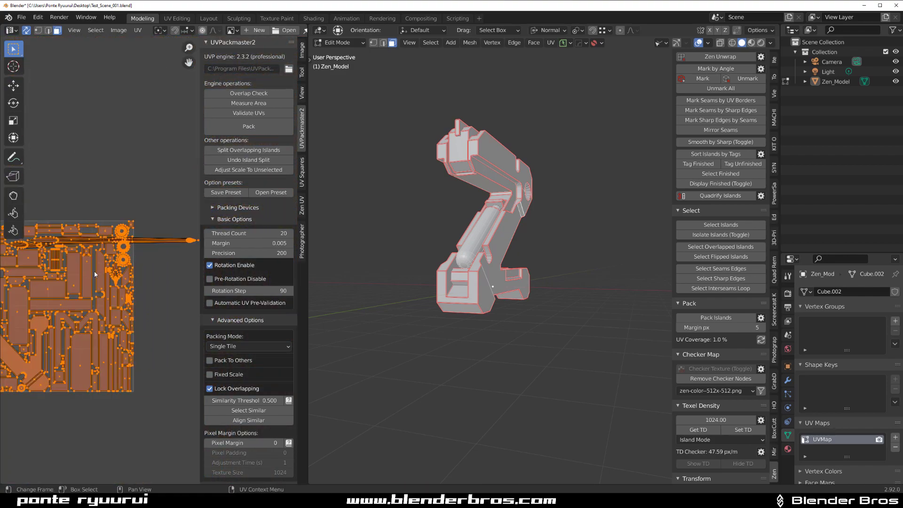
scroll(94, 276, down, 4)
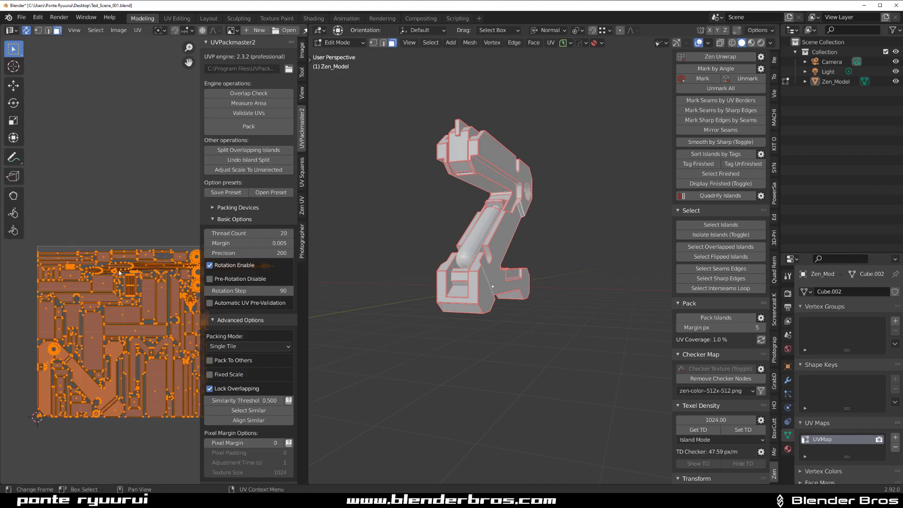
scroll(135, 320, up, 4)
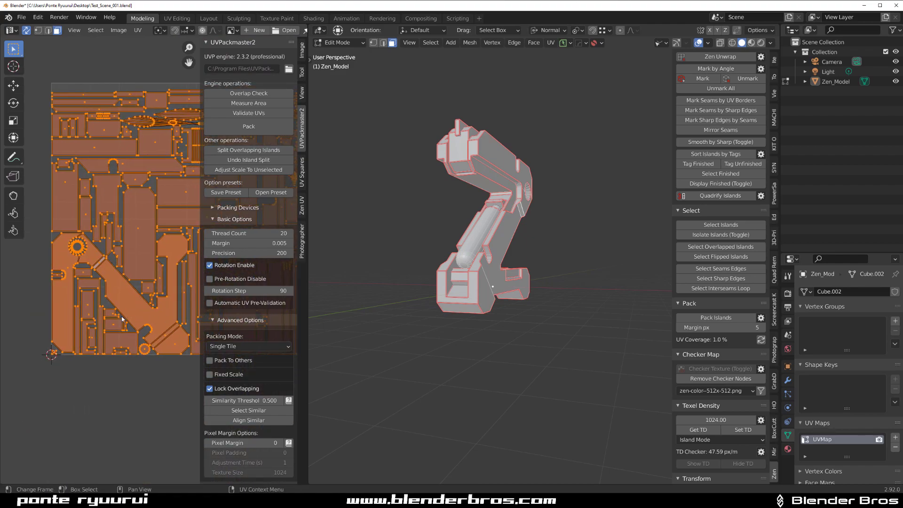
scroll(133, 302, up, 3)
scroll(113, 292, down, 3)
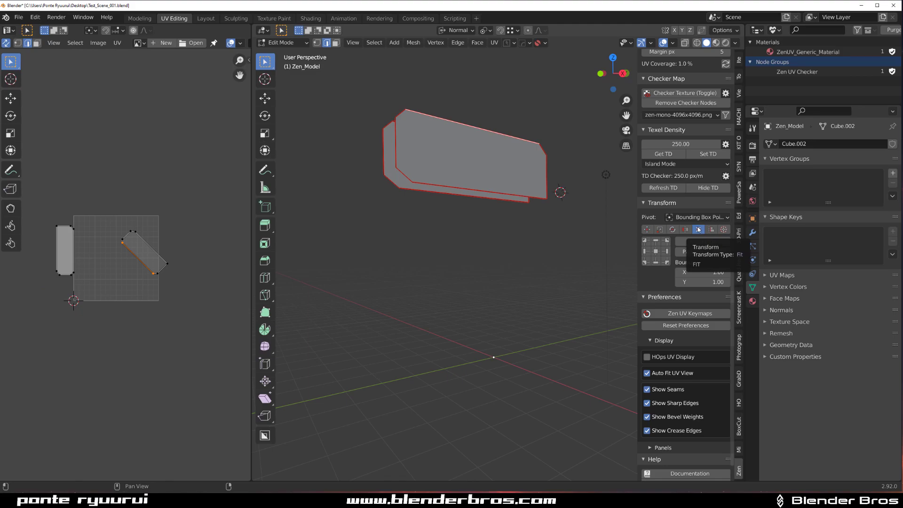
- In face mode, select the upright island beside the UV tile and fit it to the tile's height with the Fit transform
click(65, 247)
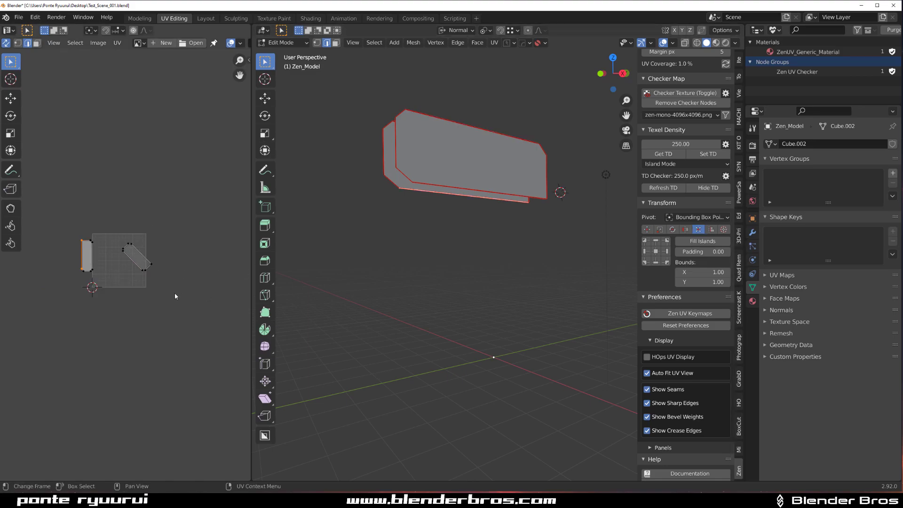
key(3)
click(89, 249)
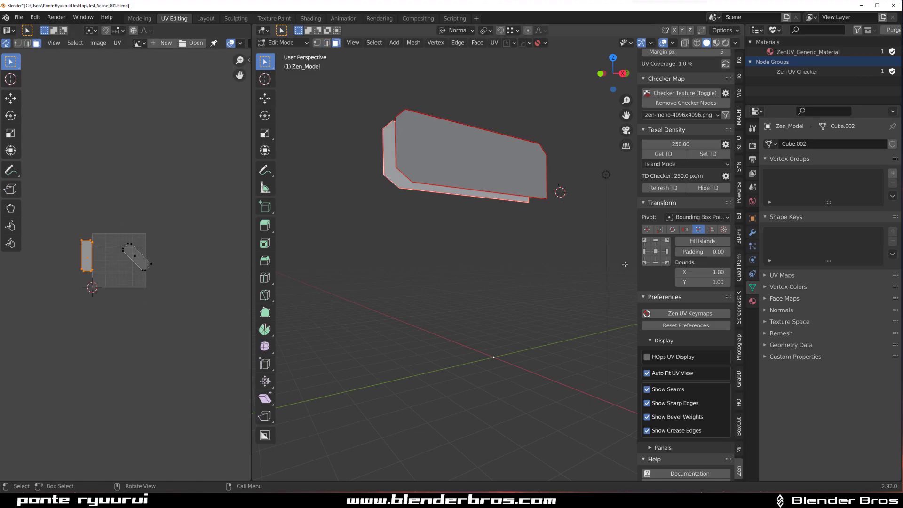
click(645, 241)
click(655, 243)
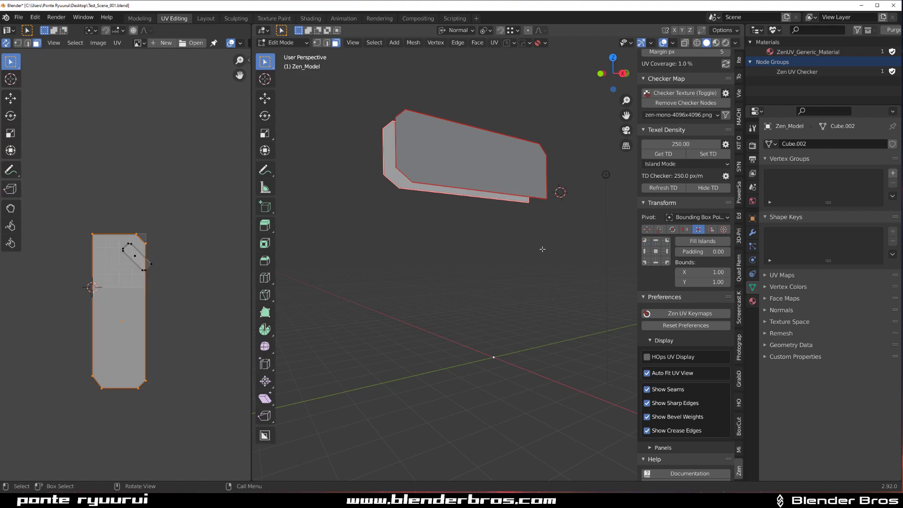
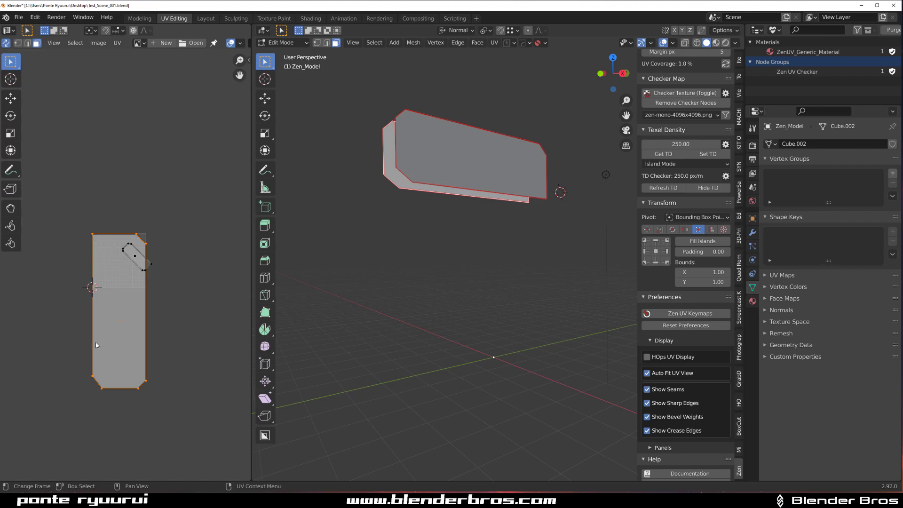
click(655, 248)
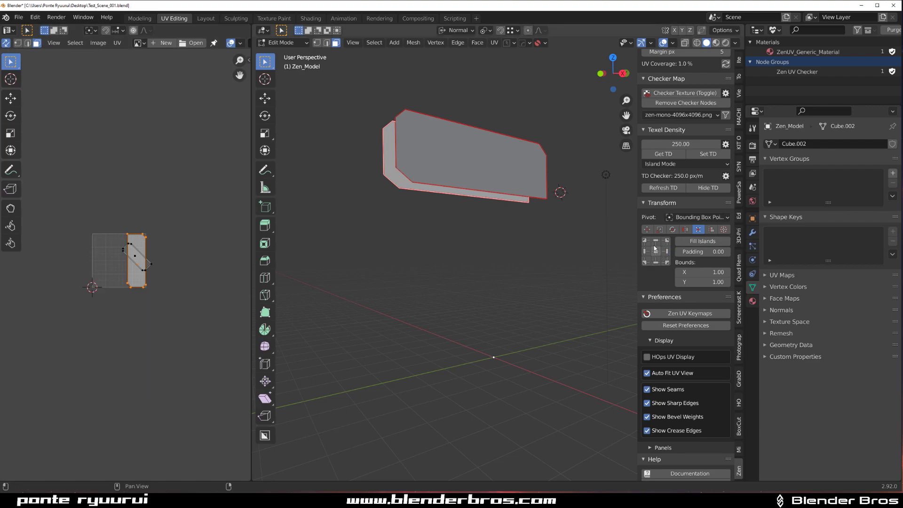
- Clear the selection on the two isolated islands and reveal all hidden faces of the model
key(ctrl+z)
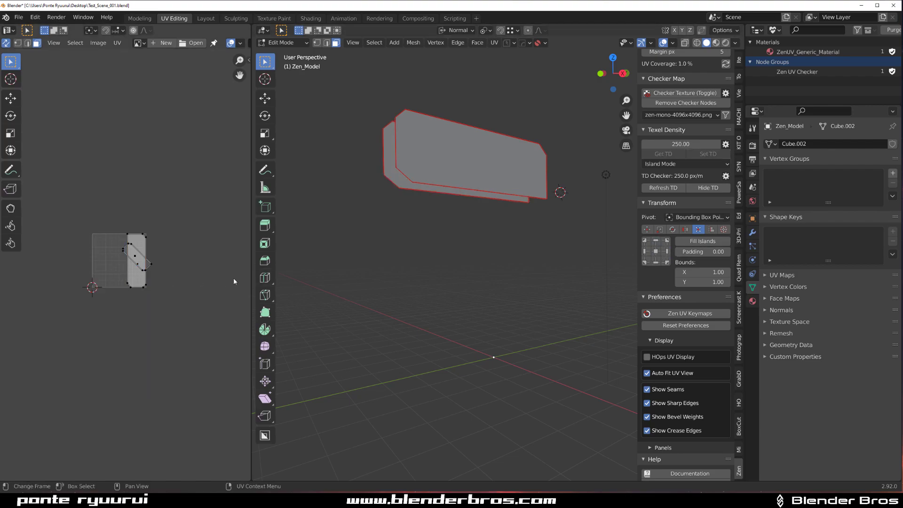
key(a)
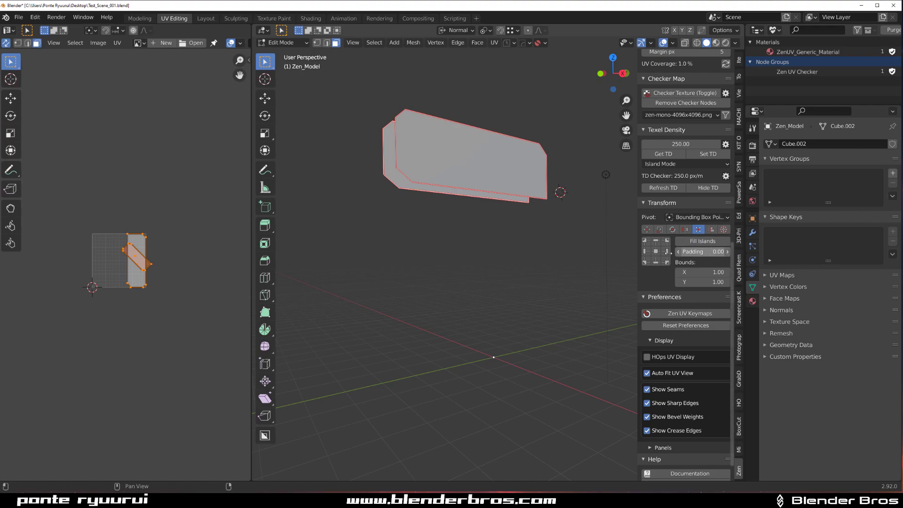
scroll(131, 272, up, 3)
click(191, 258)
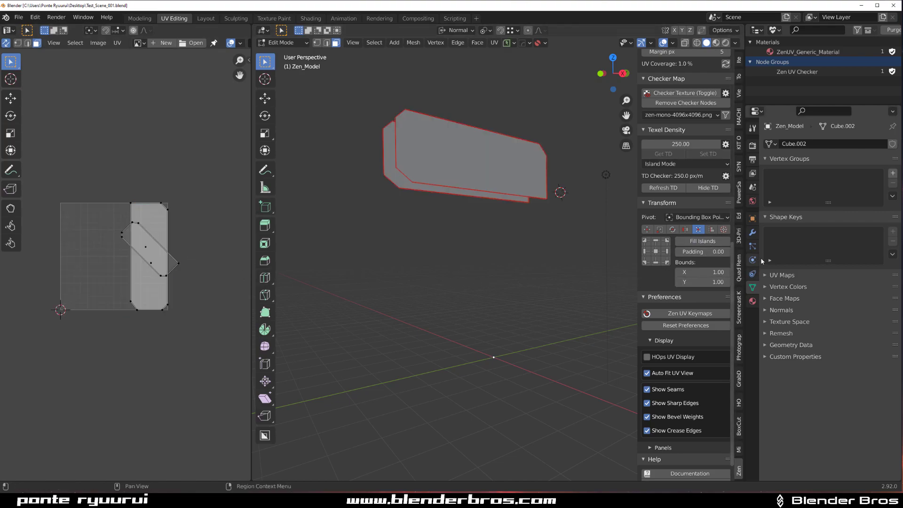
scroll(711, 229, up, 10)
key(alt+h)
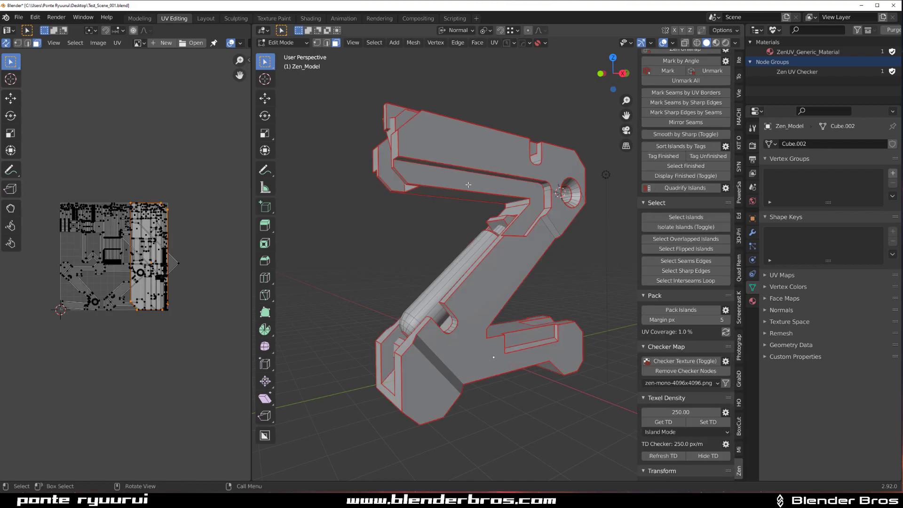
- Select several neighbouring rectangular faces near the upper edge of the UV layout, including one in the narrow segmented strip
scroll(146, 295, up, 4)
scroll(122, 282, down, 3)
scroll(99, 287, up, 4)
middle_drag(75, 191, 149, 338)
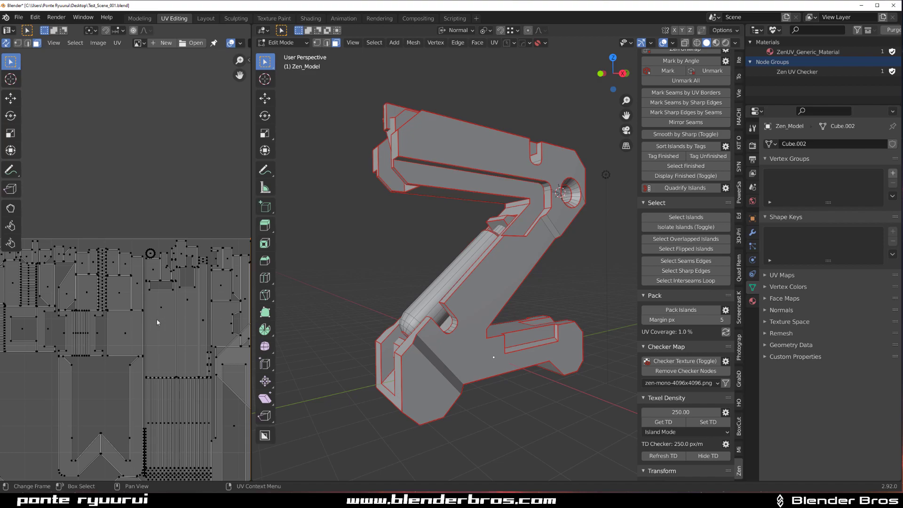
click(155, 324)
shift+click(141, 280)
shift+click(122, 263)
shift+click(102, 261)
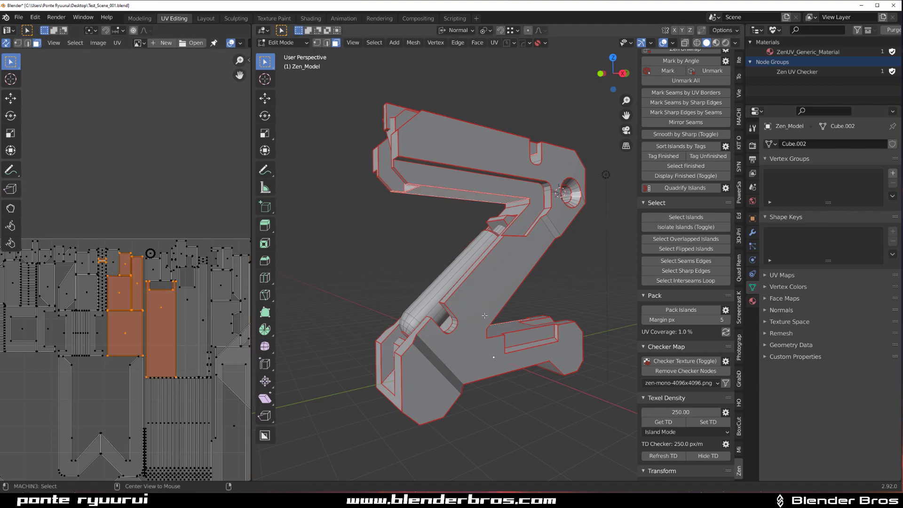
key(alt+a)
key(alt+a)
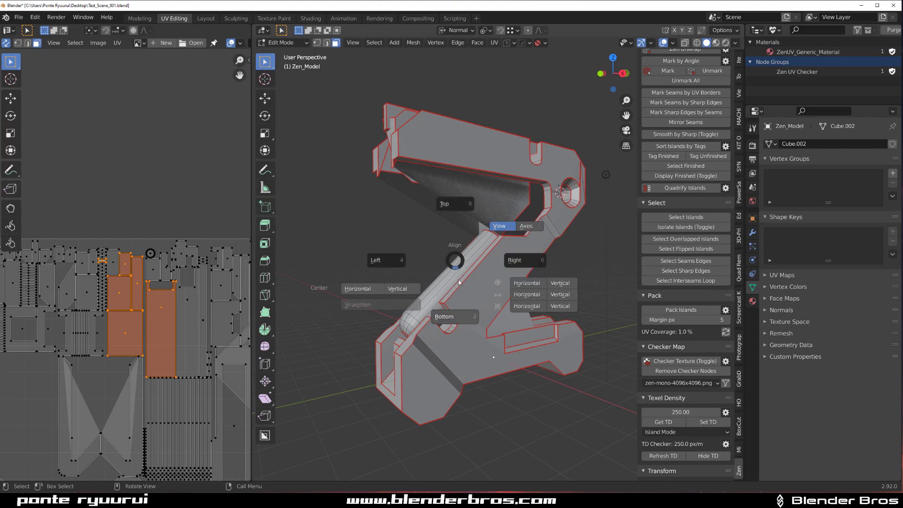
key(Escape)
key(ctrl+z)
- Isolate the islands of the selected faces with Isolate Islands
key(alt+u)
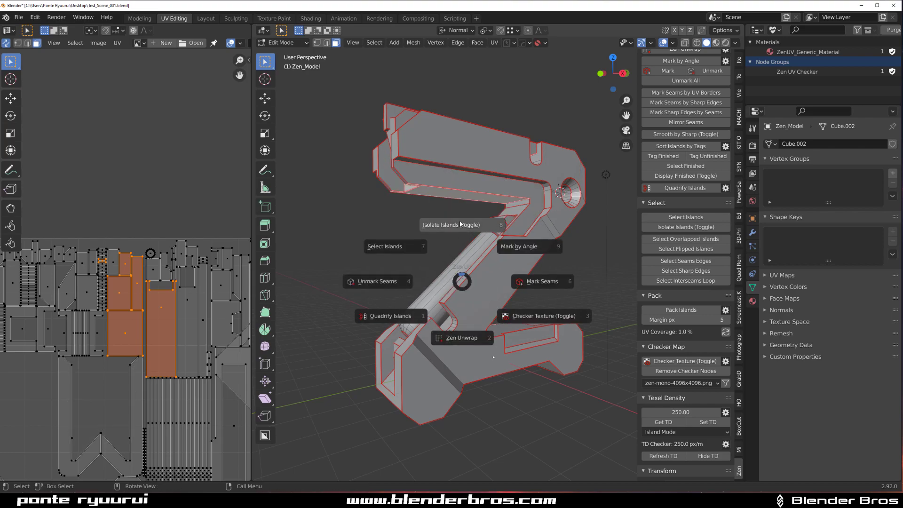
click(461, 224)
scroll(155, 312, down, 5)
scroll(140, 267, up, 2)
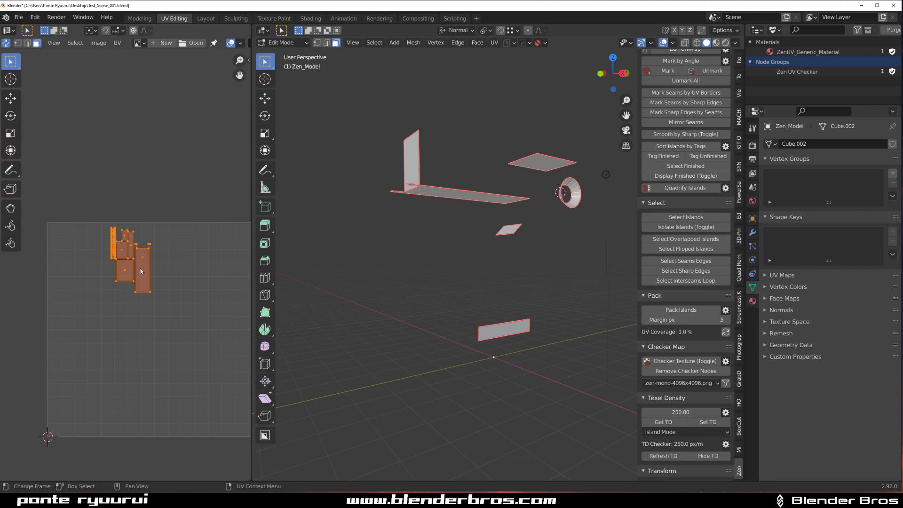
- Switch the transform type to Align and align the isolated islands by bottom edge, centre, right edge and top-right corner in turn
scroll(713, 309, down, 10)
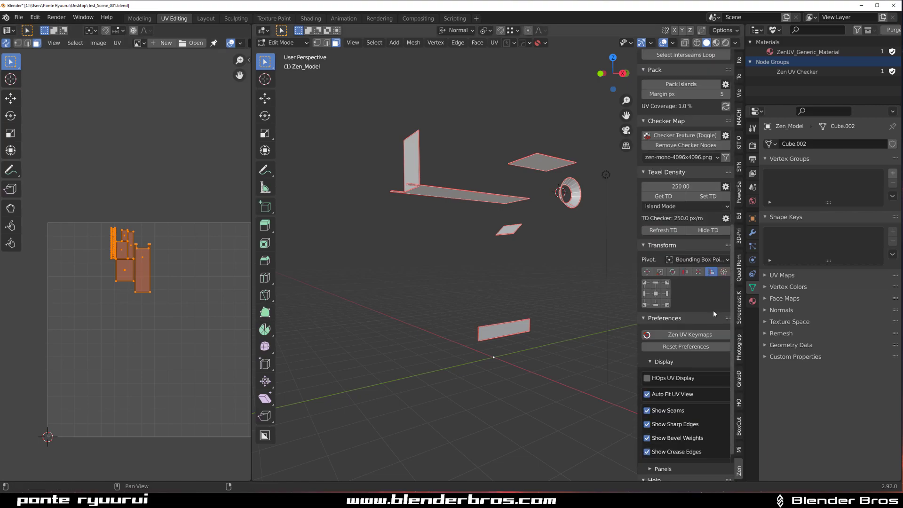
scroll(122, 289, up, 3)
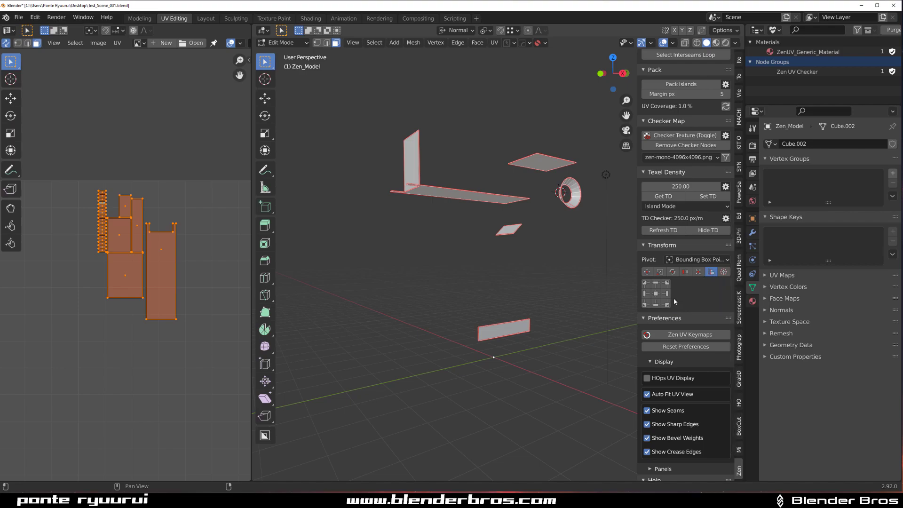
click(657, 304)
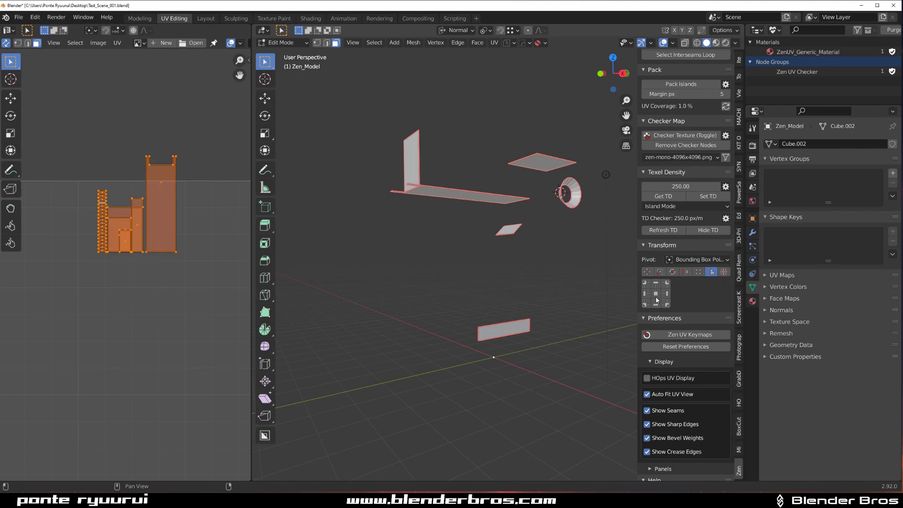
click(656, 296)
click(666, 294)
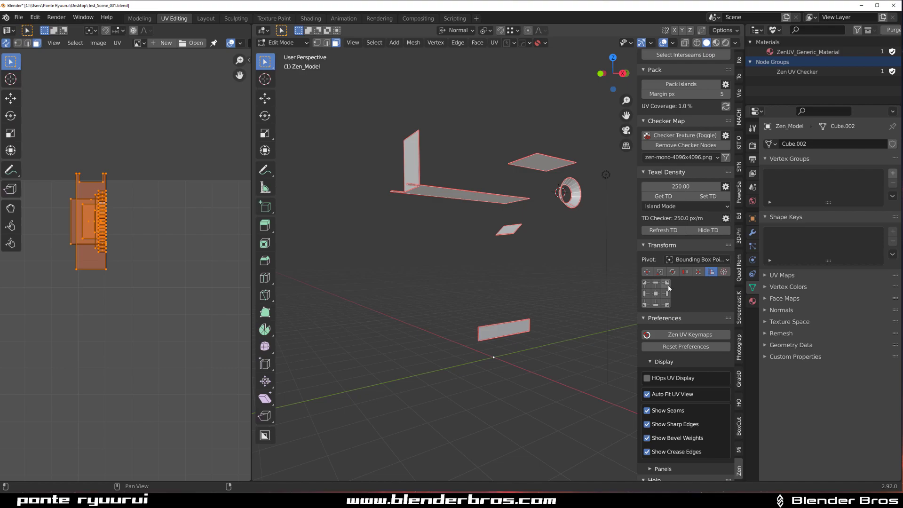
click(667, 283)
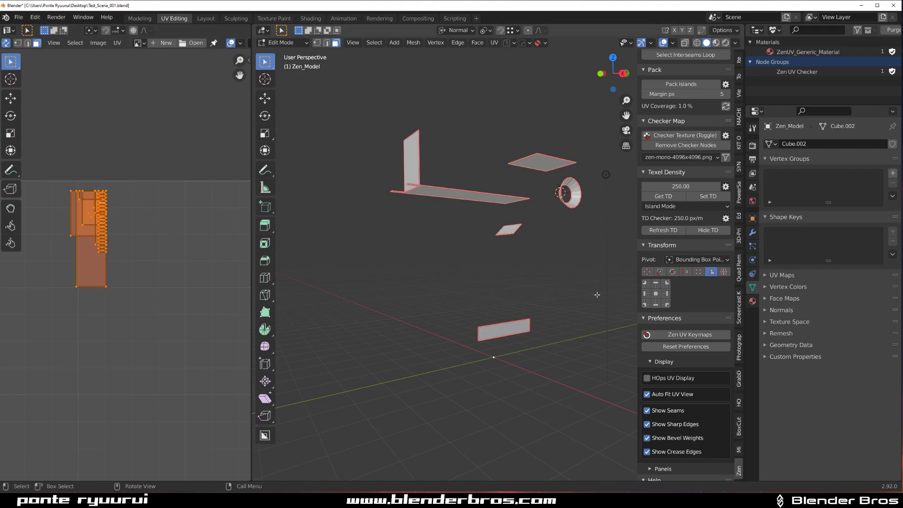
- Align the islands by bottom-left corner, top-left corner, centre and right edge in turn, ending with the top-right corner
click(645, 304)
click(646, 284)
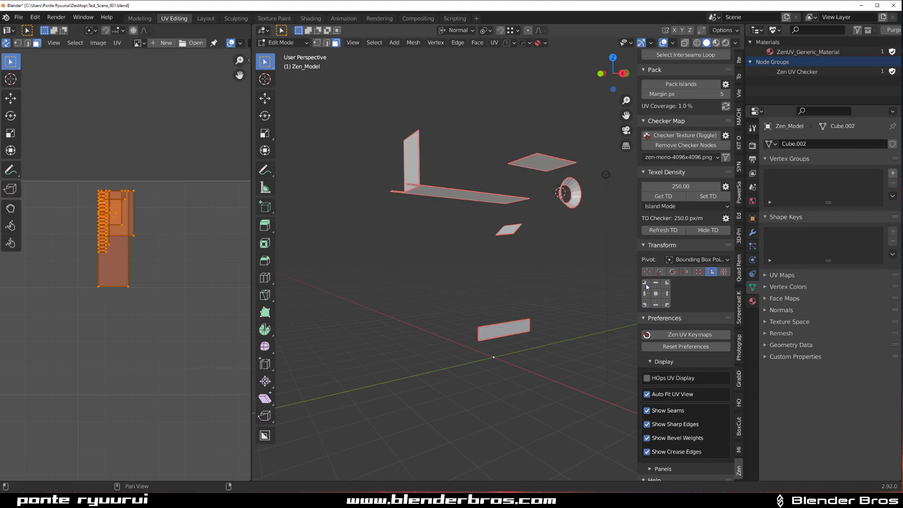
click(655, 293)
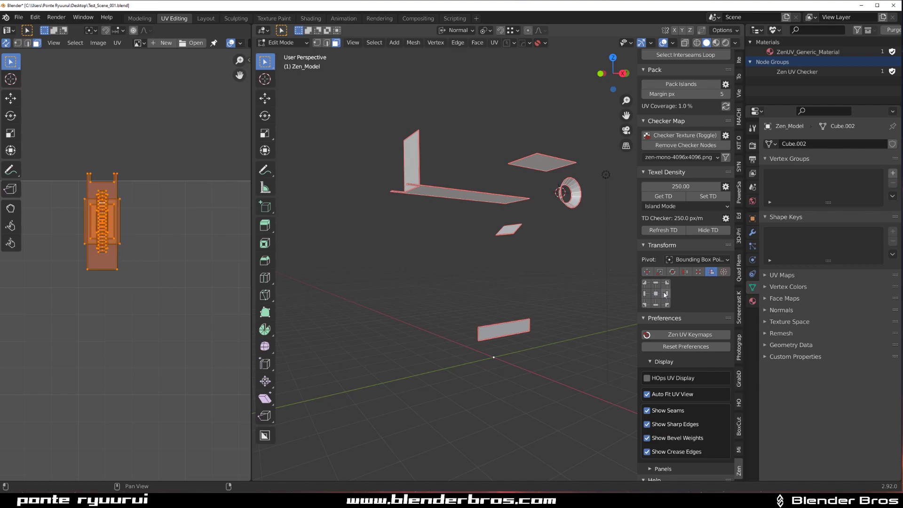
click(666, 294)
click(667, 283)
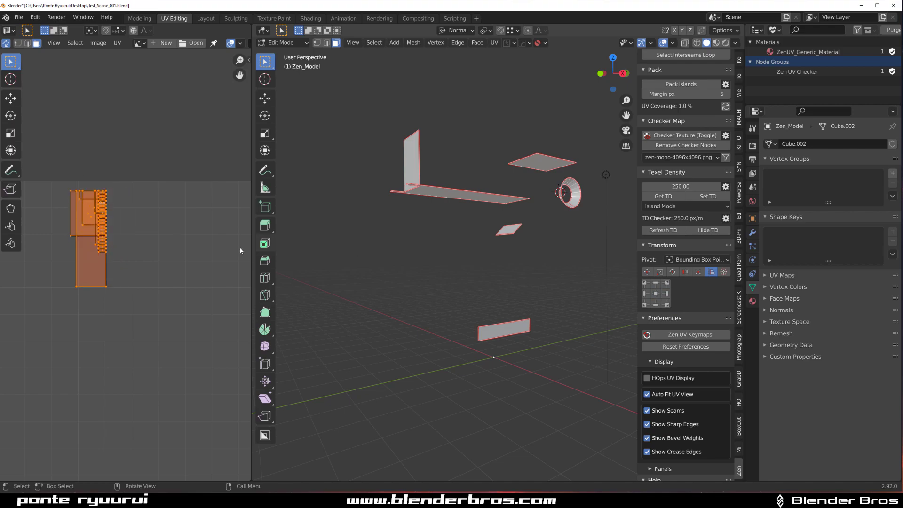
middle_drag(133, 218, 113, 270)
scroll(204, 229, up, 5)
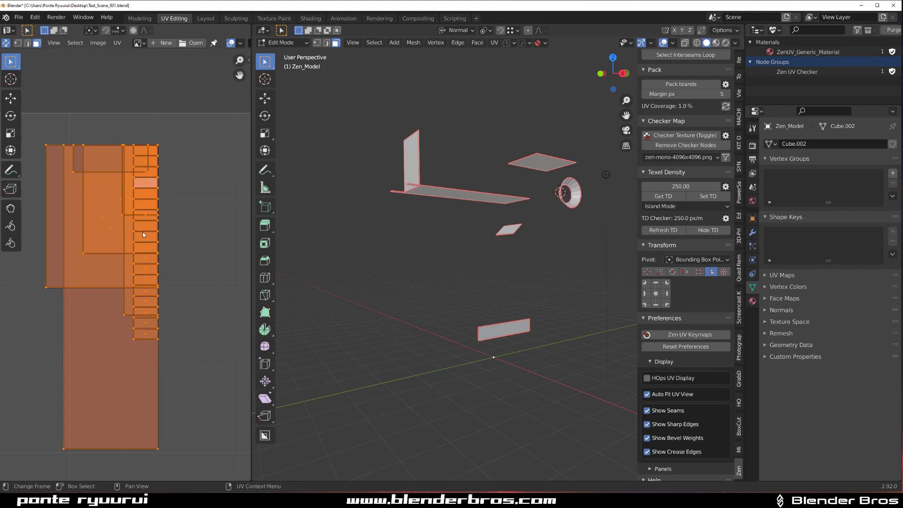
- Examine the islands aligned to their top-right corner up close and against the whole UV square
scroll(142, 232, down, 3)
scroll(94, 216, up, 4)
middle_drag(137, 226, 190, 185)
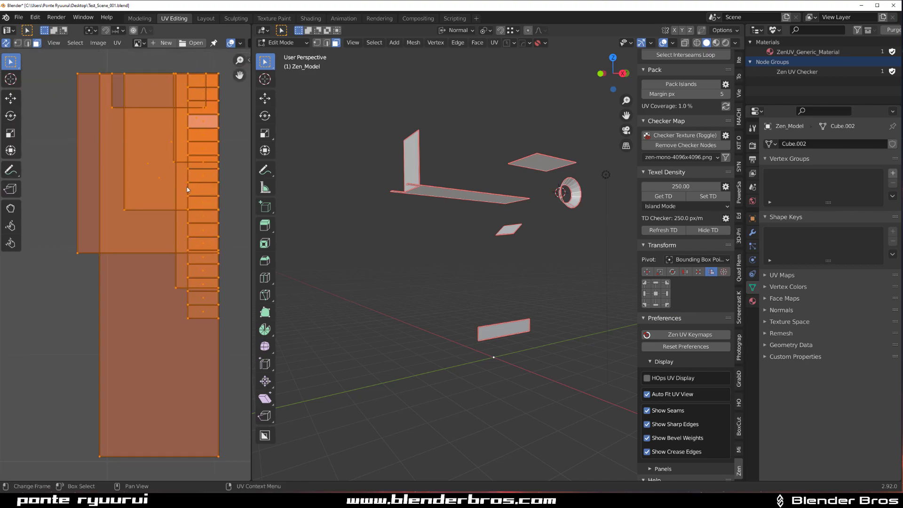
scroll(181, 192, down, 1)
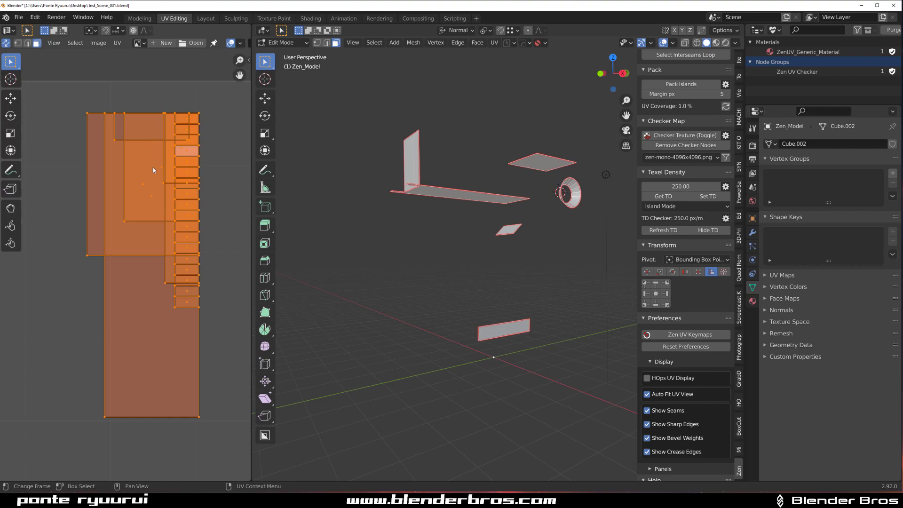
scroll(134, 190, down, 1)
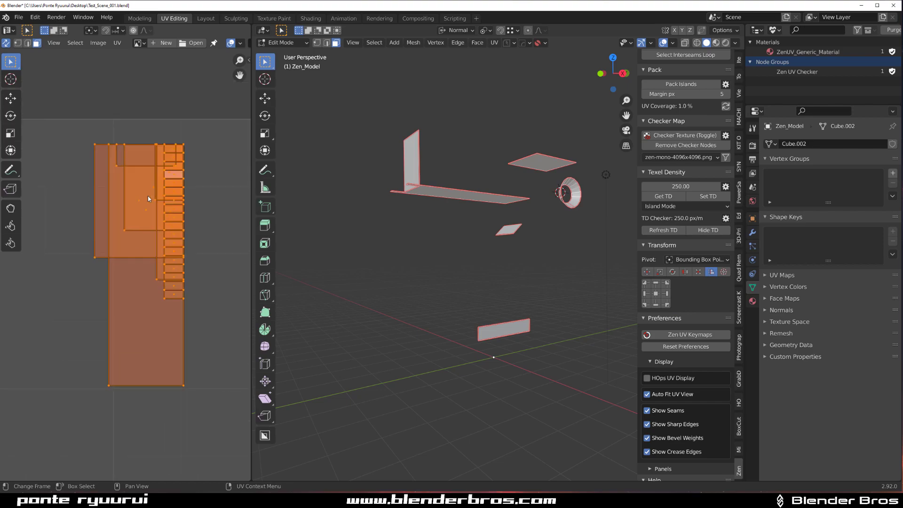
scroll(129, 172, up, 2)
middle_drag(117, 167, 101, 176)
scroll(109, 192, down, 1)
scroll(122, 197, down, 1)
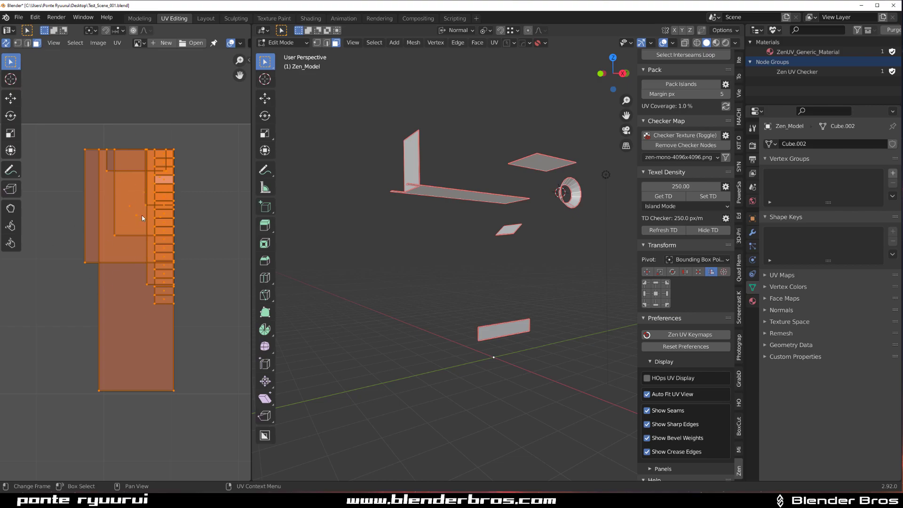
scroll(143, 218, down, 5)
scroll(108, 408, down, 4)
scroll(150, 263, up, 3)
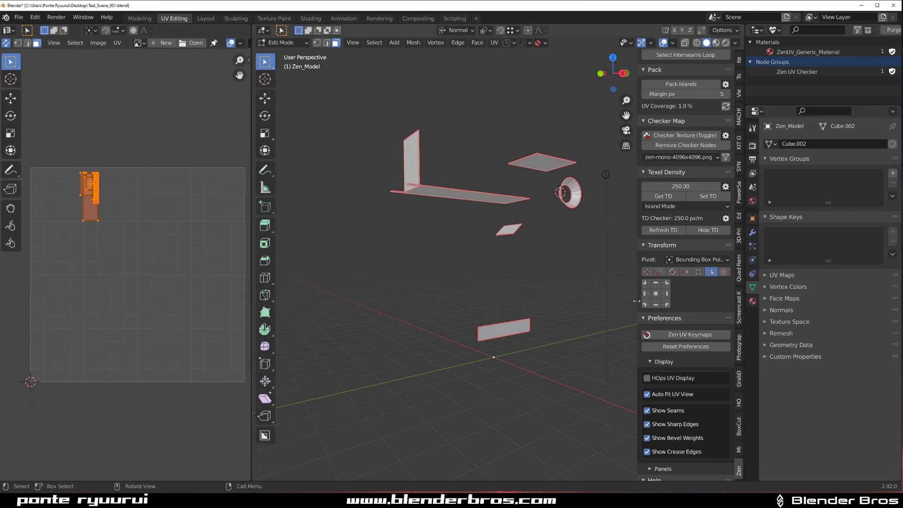
- Switch the transform type to 2D Cursor and leave island isolation so the full model and its UV layout are shown
click(724, 272)
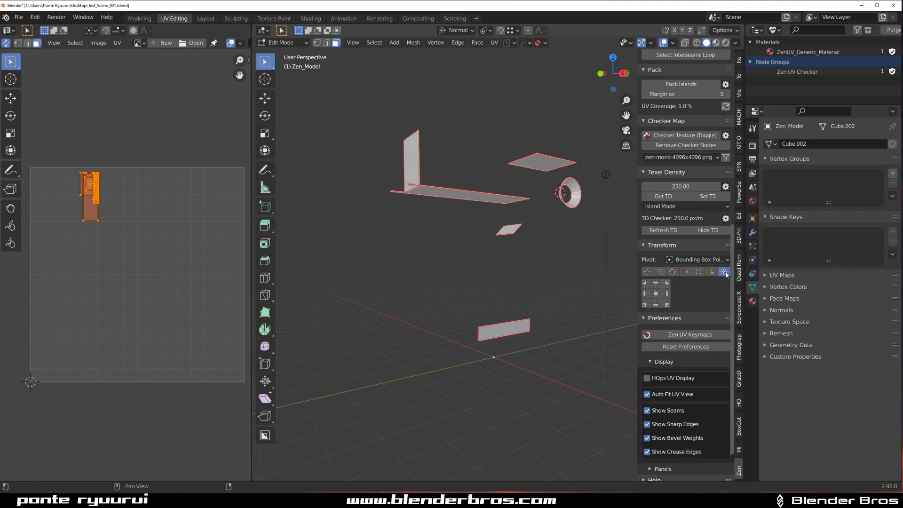
scroll(695, 315, up, 7)
scroll(695, 332, up, 7)
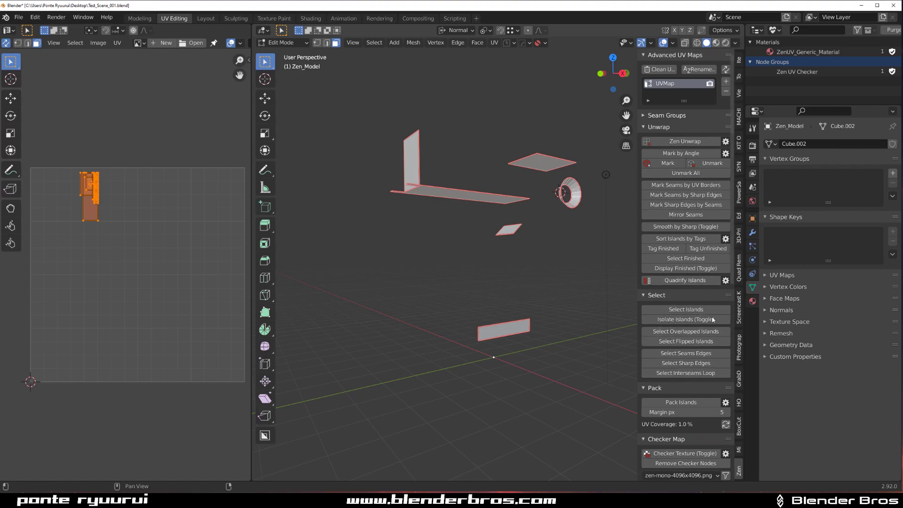
scroll(174, 268, down, 2)
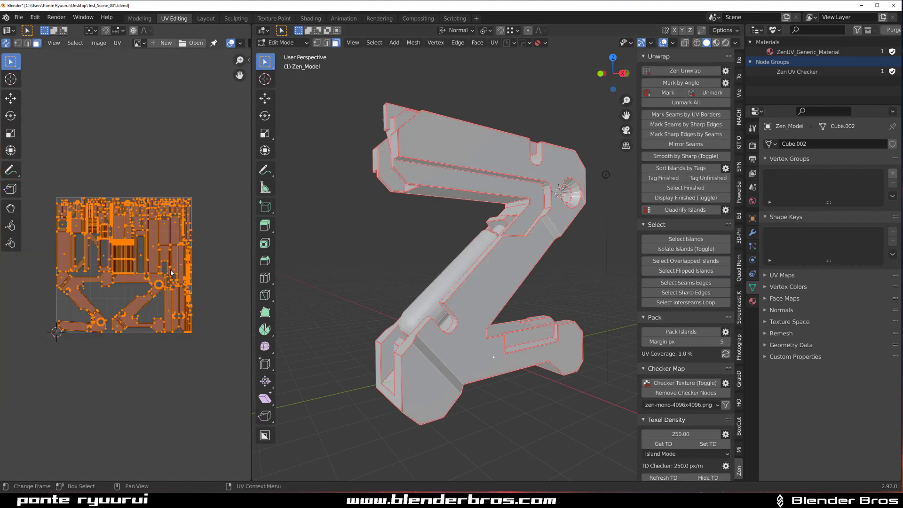
- Look over the full UV layout and open the Pack Islands options
scroll(174, 269, up, 2)
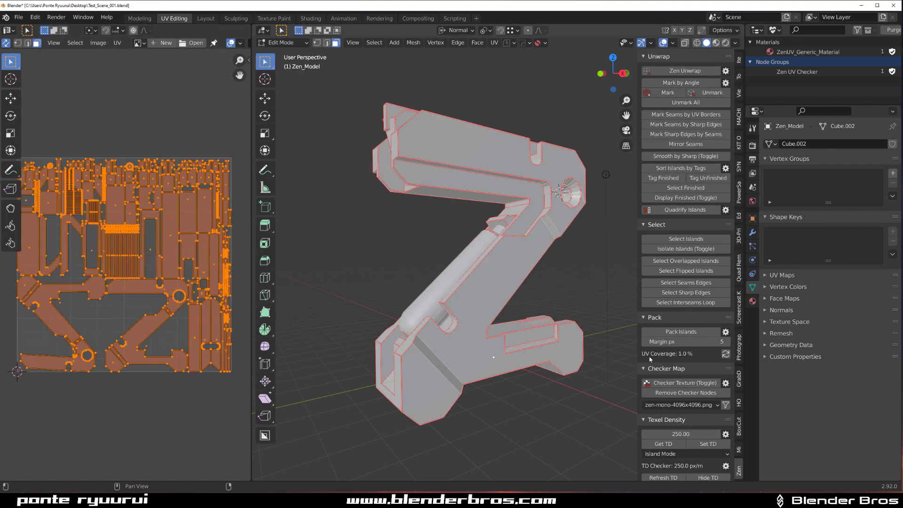
scroll(707, 364, down, 2)
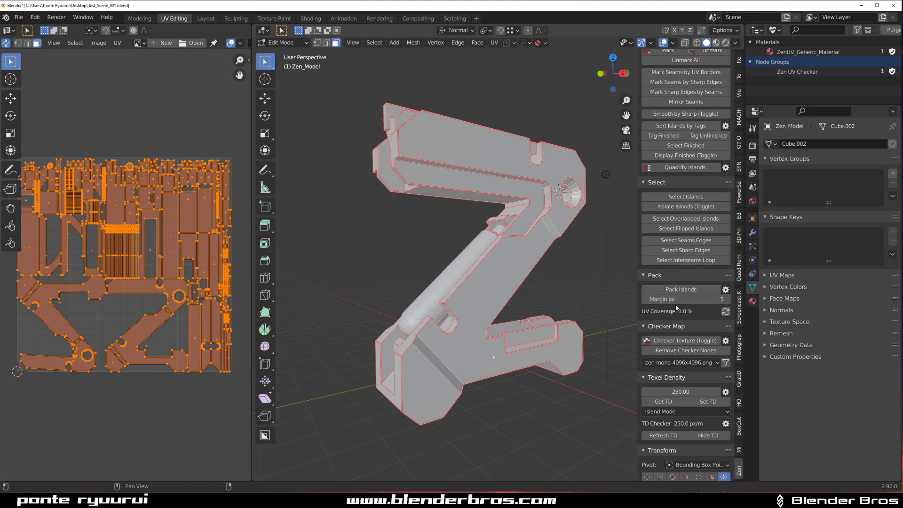
click(726, 290)
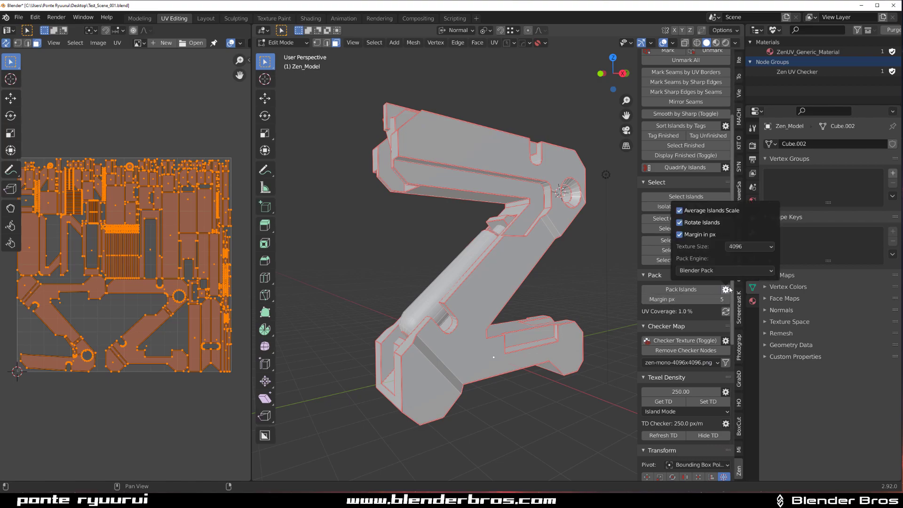
- Set the packing margin to 16 px and repack all islands of the model
key(ctrl+s)
click(727, 302)
click(727, 302)
click(726, 301)
click(726, 302)
click(726, 301)
click(726, 301)
click(726, 302)
click(726, 302)
click(726, 302)
click(726, 301)
click(646, 299)
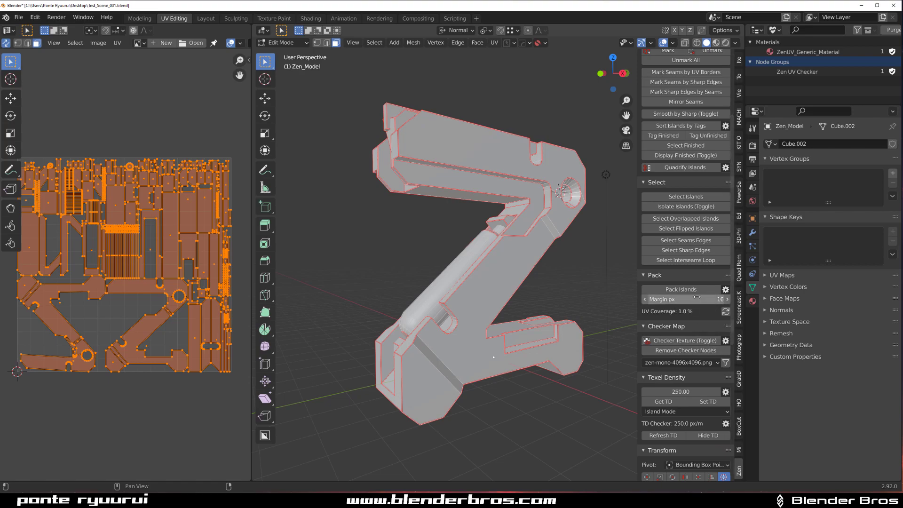
- Examine the gaps between the packed islands, especially around the striped block and the notched rectangular islands
scroll(182, 323, up, 8)
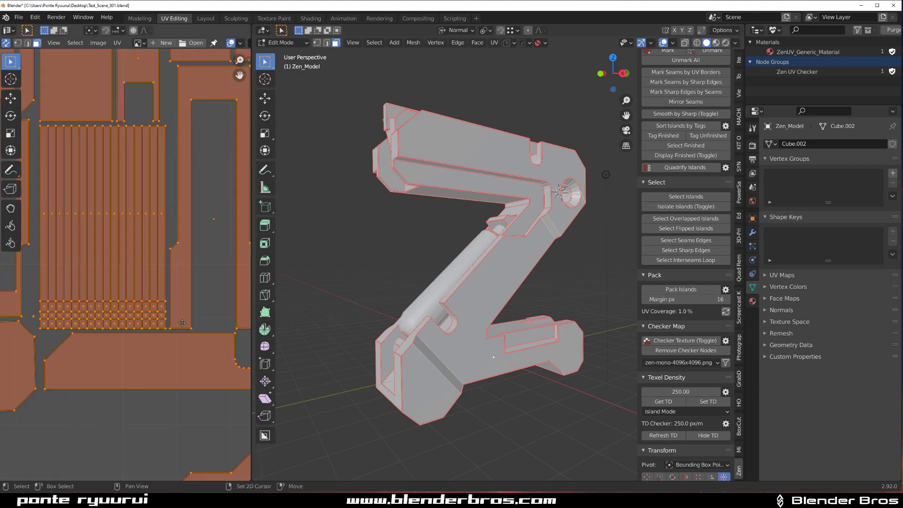
scroll(182, 323, up, 5)
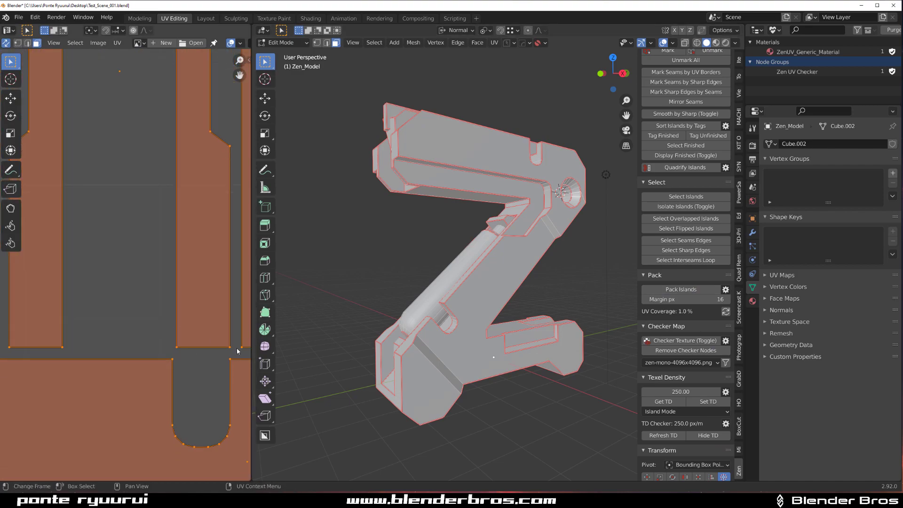
scroll(206, 331, down, 8)
scroll(146, 342, up, 8)
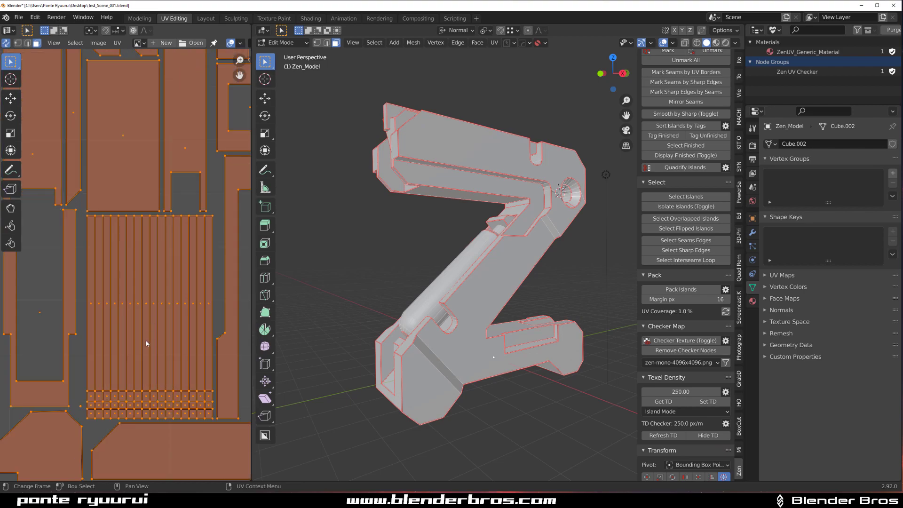
scroll(147, 342, up, 5)
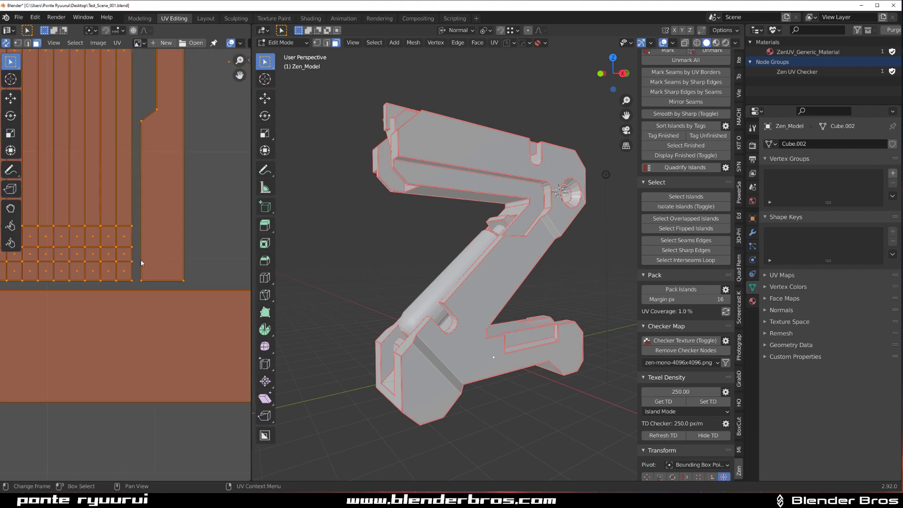
scroll(142, 262, down, 10)
scroll(135, 330, up, 8)
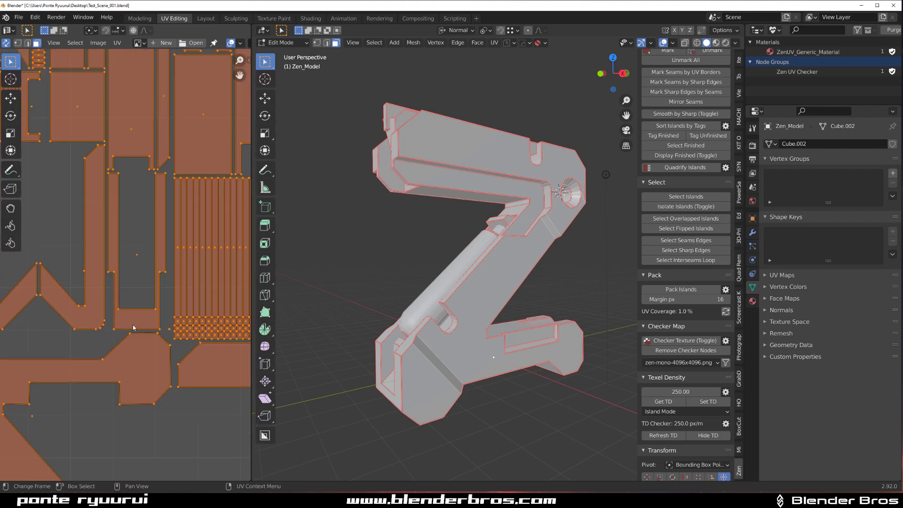
scroll(105, 328, up, 2)
middle_drag(105, 328, 151, 264)
scroll(151, 263, up, 5)
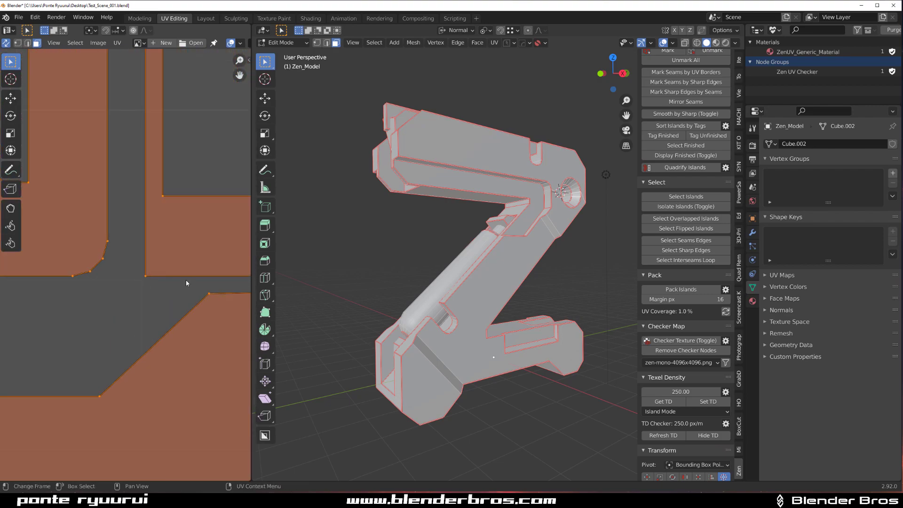
scroll(186, 280, down, 6)
scroll(191, 285, down, 7)
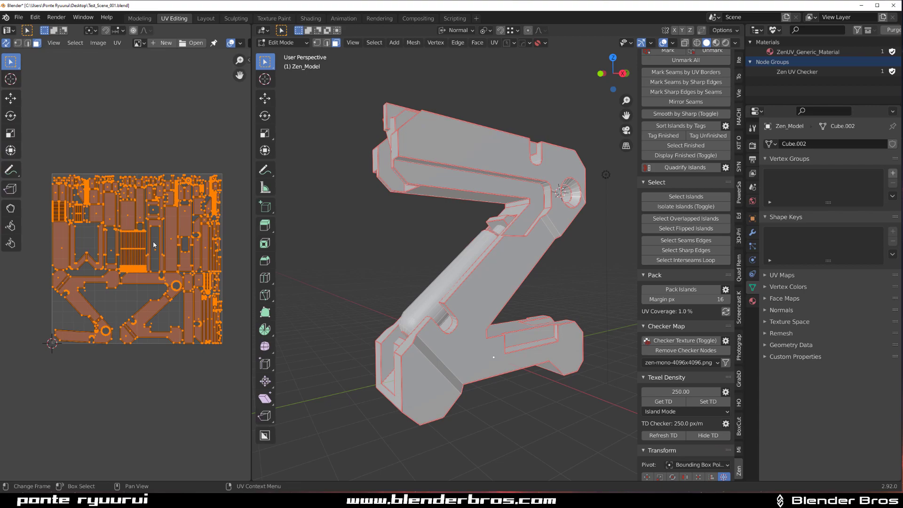
scroll(162, 248, up, 2)
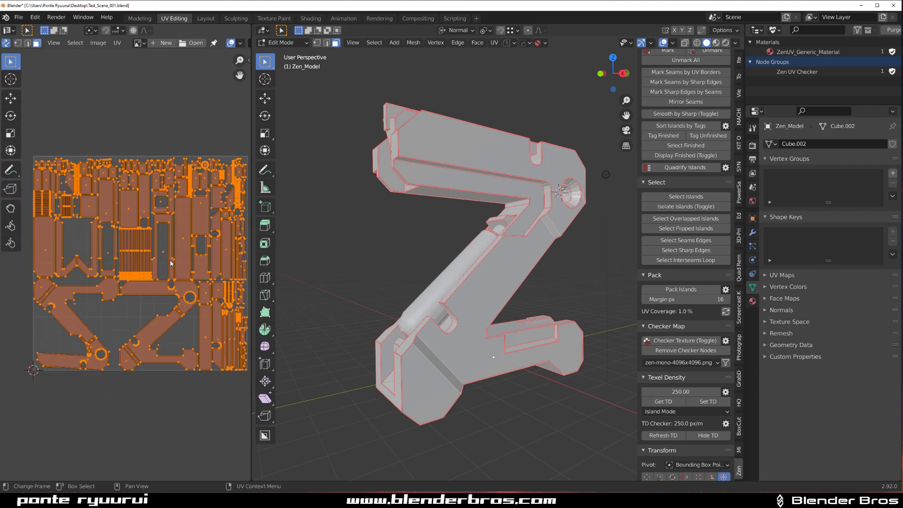
scroll(146, 202, up, 8)
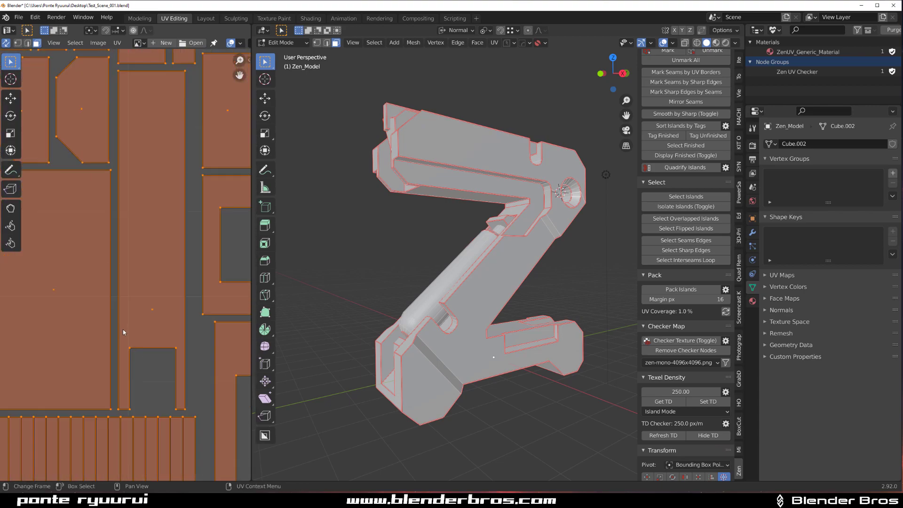
middle_drag(119, 385, 142, 160)
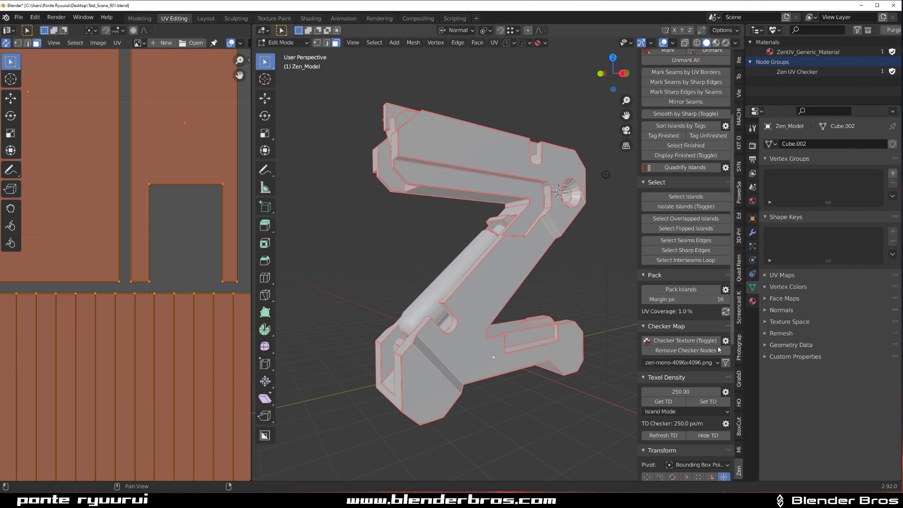
- Recalculate the UV coverage of the repacked layout and look over the whole UV square
scroll(198, 315, down, 8)
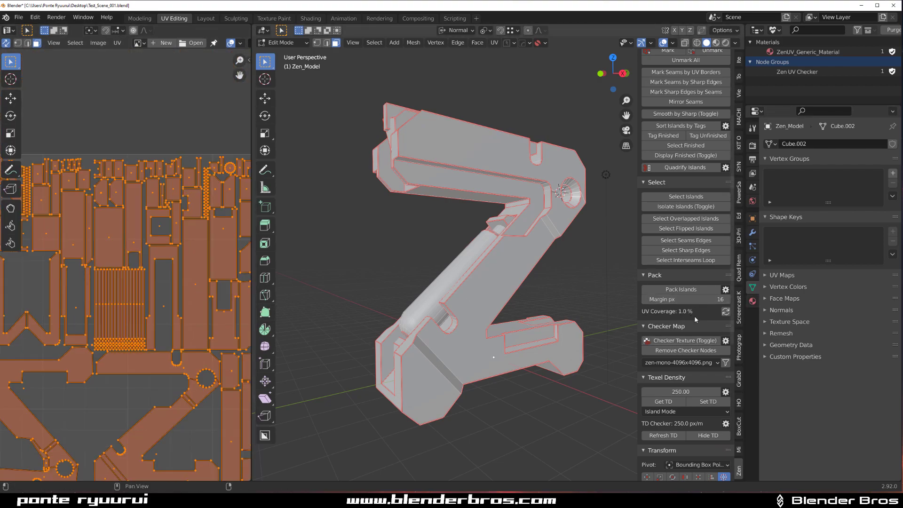
scroll(127, 292, down, 4)
click(726, 312)
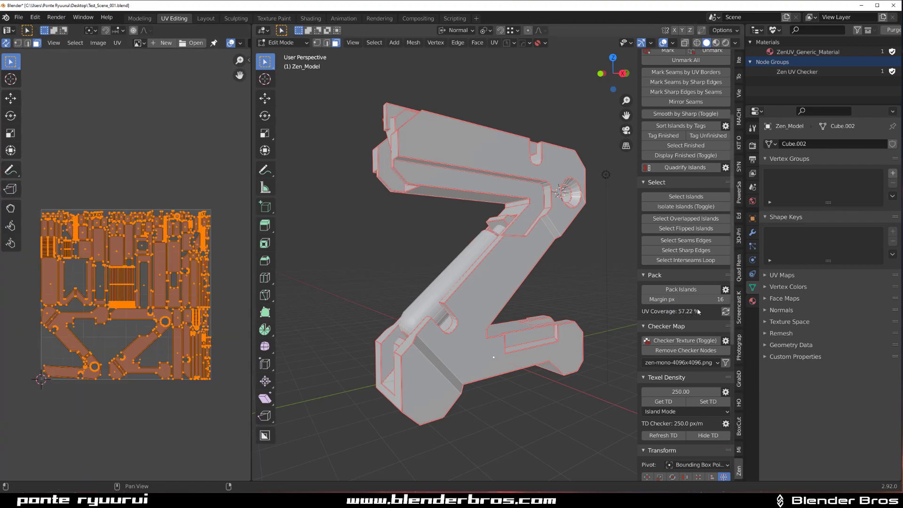
scroll(685, 318, up, 1)
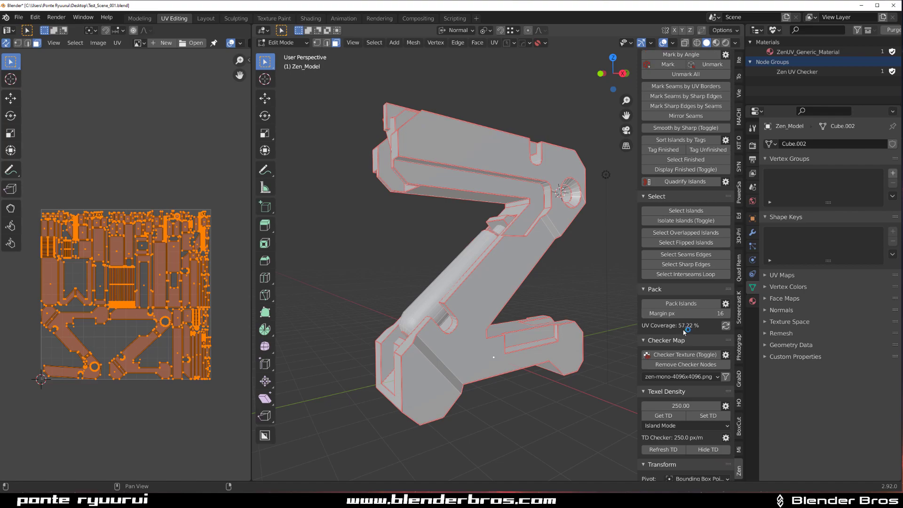
scroll(183, 314, up, 1)
mouse_move(153, 305)
middle_down()
mouse_move(169, 293)
mouse_move(156, 293)
middle_up()
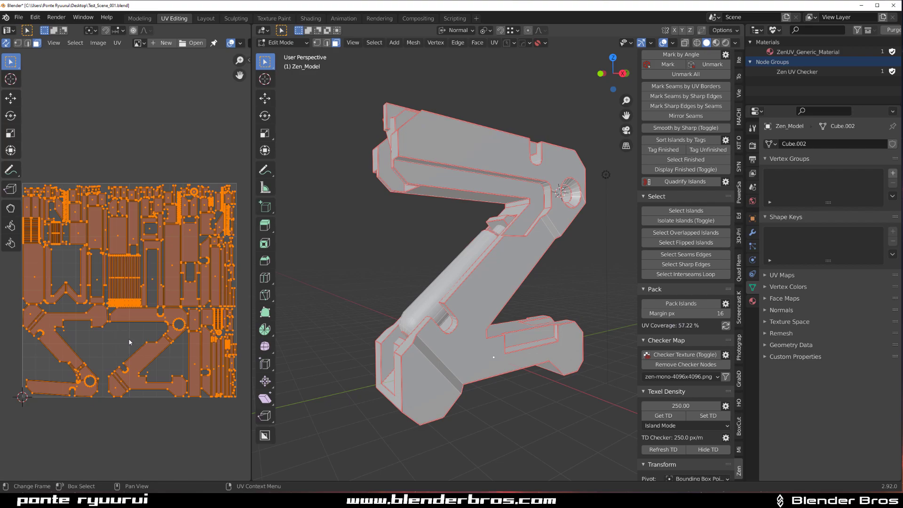
middle_drag(124, 329, 131, 319)
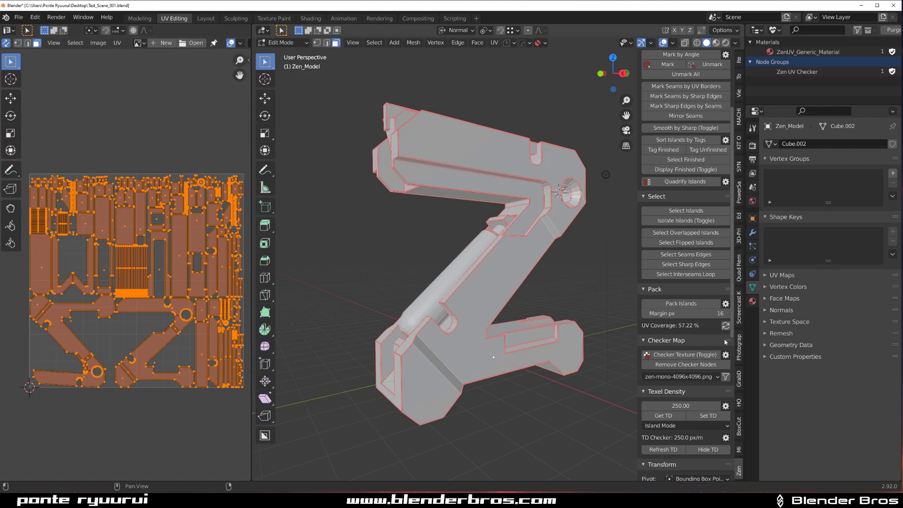
- Check the texture size presets in the Pack Islands options, keeping 4096, and save the Blender file
click(725, 303)
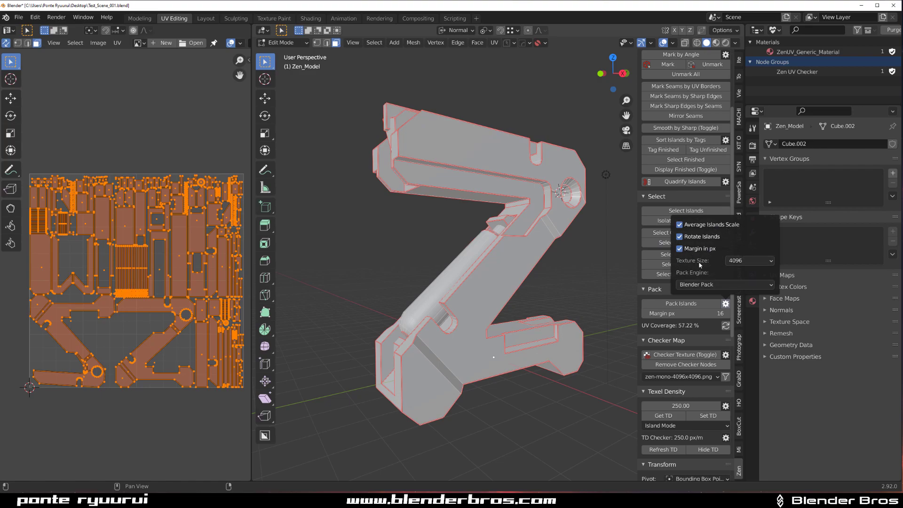
click(758, 259)
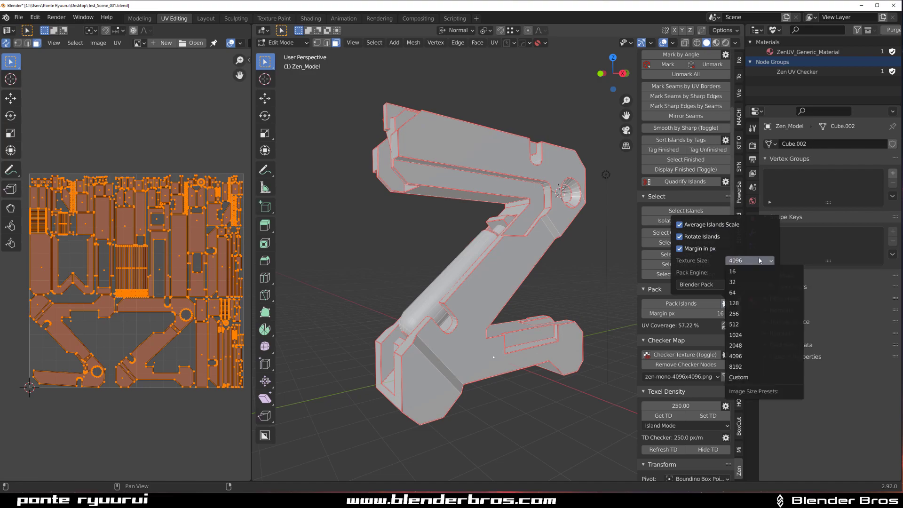
click(759, 260)
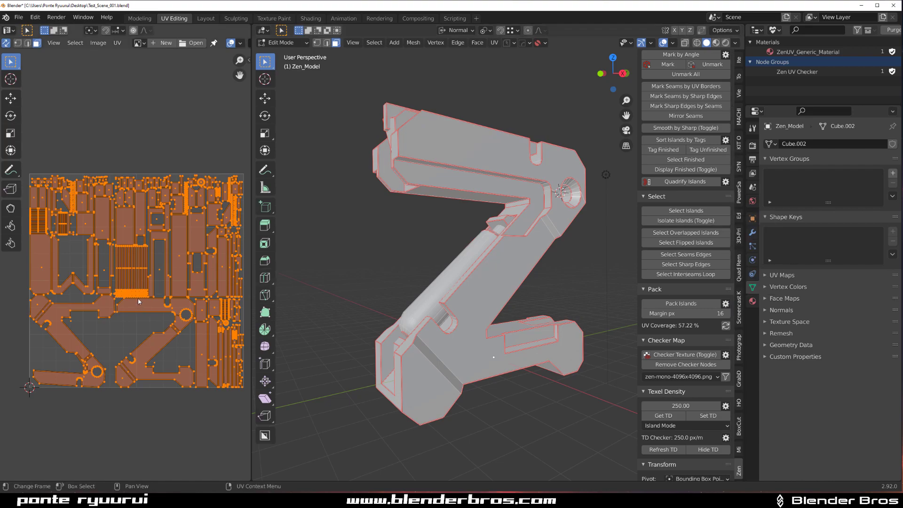
key(ctrl+s)
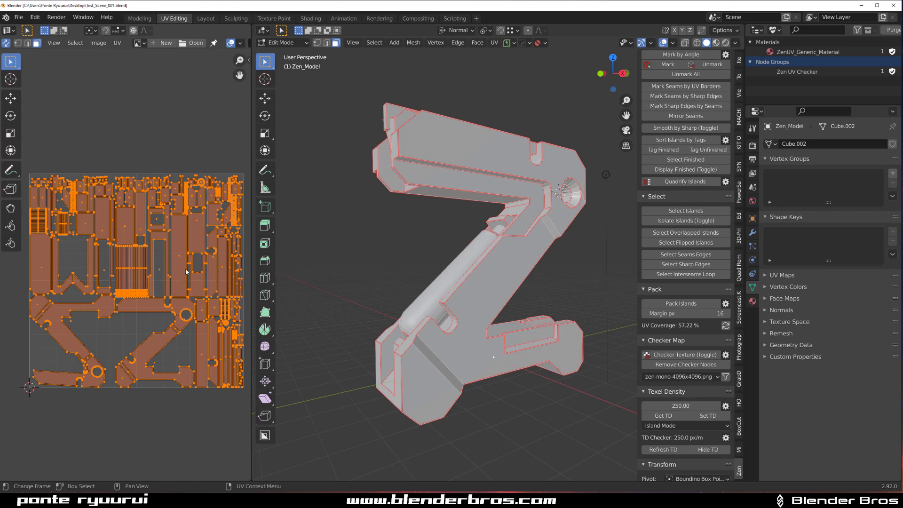